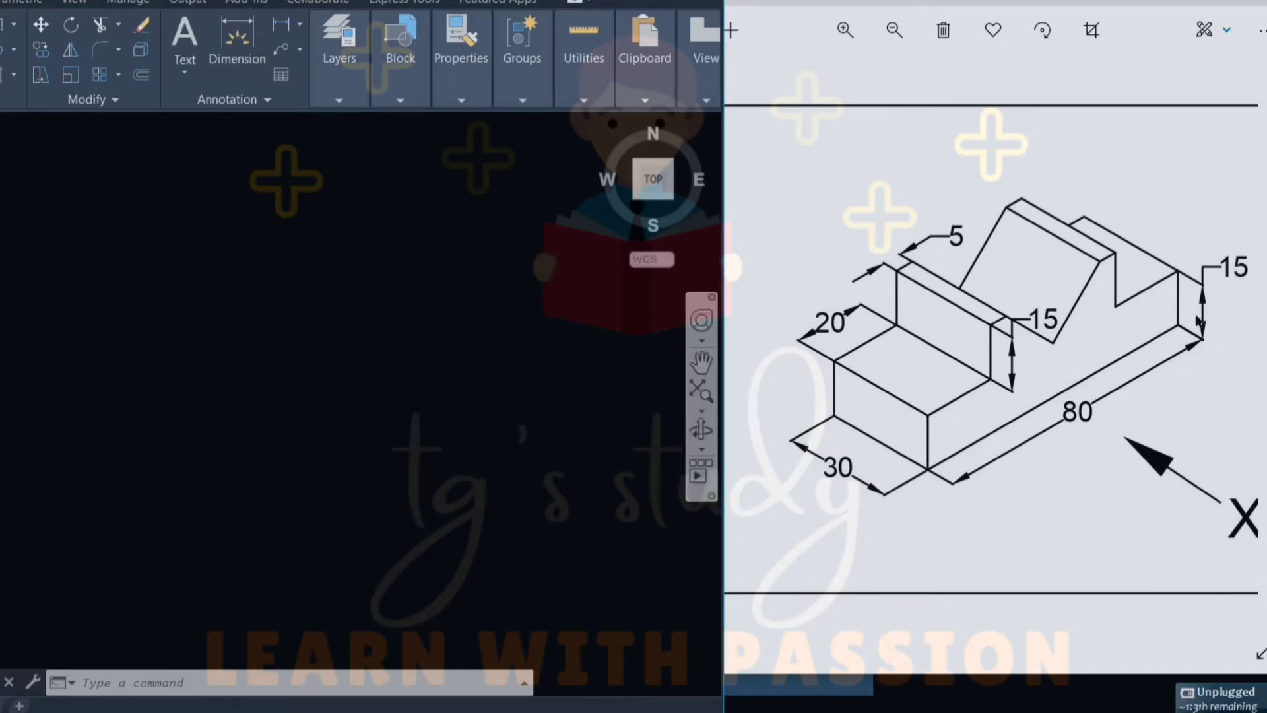
{"action": "left_click", "coordinate": [338, 377]}
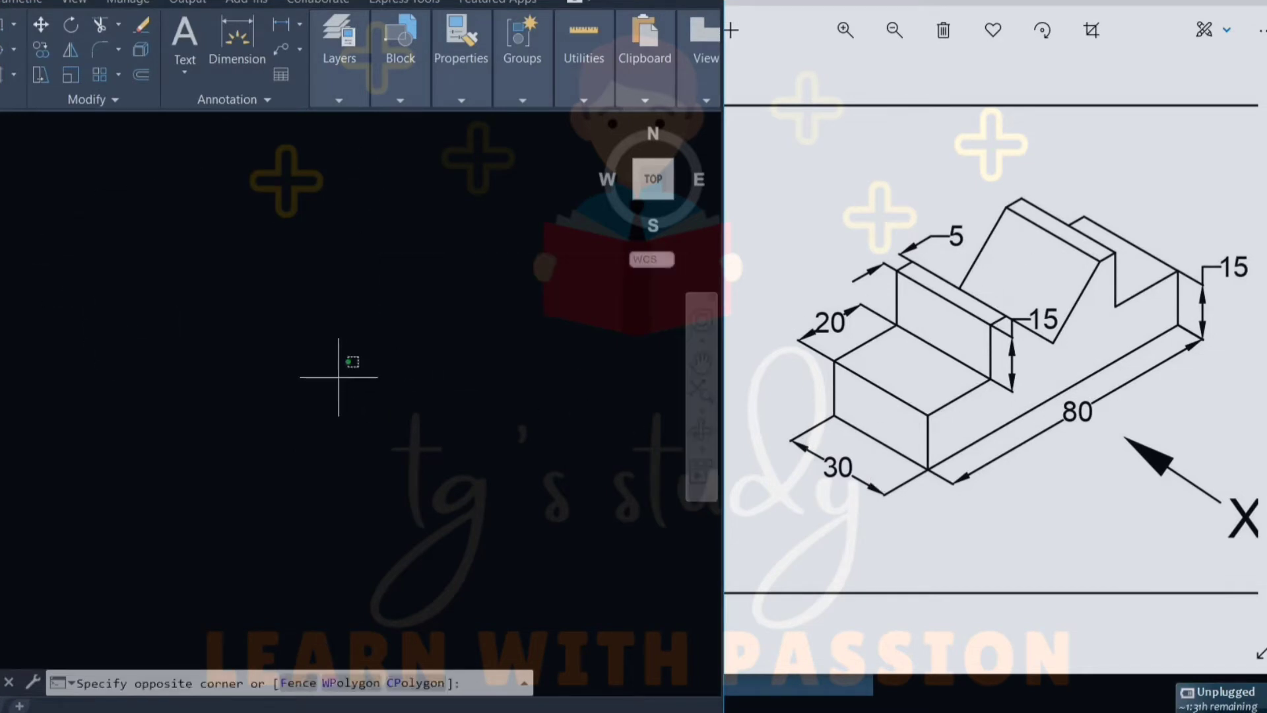
{"action": "key", "text": "Escape"}
{"action": "key", "text": "Escape"}
{"action": "key", "text": "Escape"}
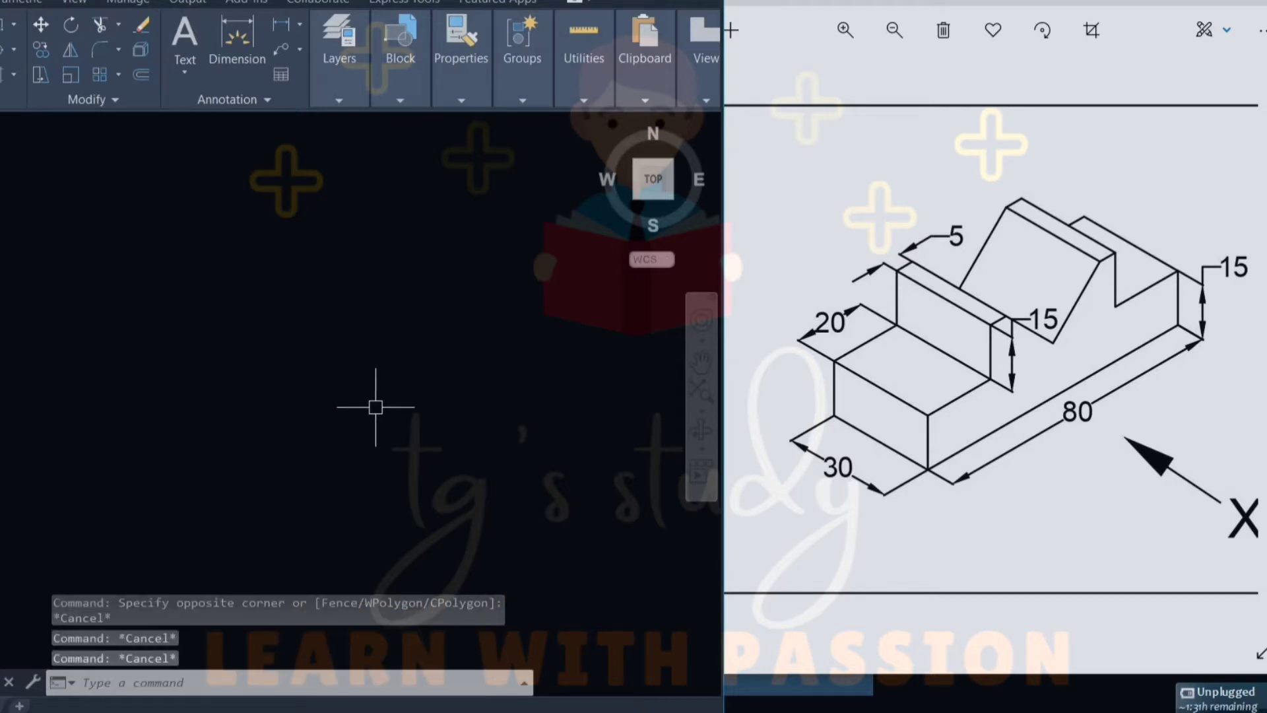
Confirm the drawing units as decimal length with precision 0 and a millimetre insertion scale.
{"action": "type", "text": "un"}
{"action": "key", "text": "Return"}
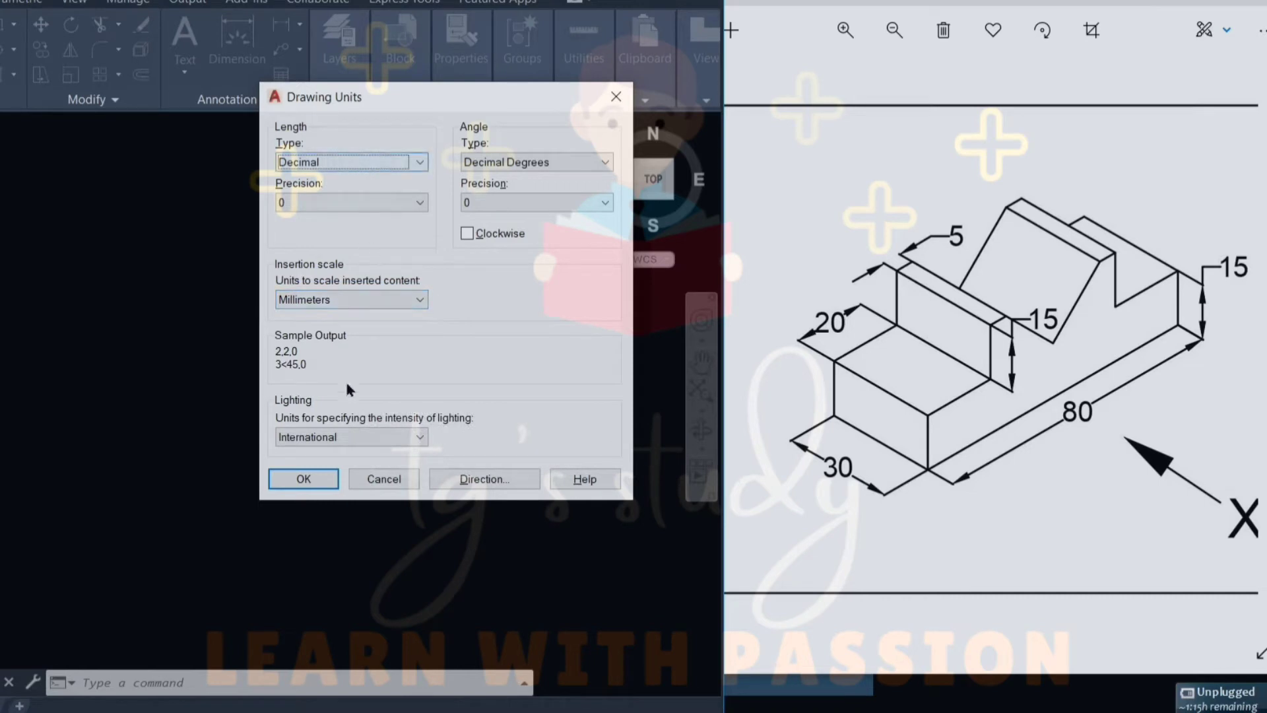
{"action": "left_click", "coordinate": [303, 480]}
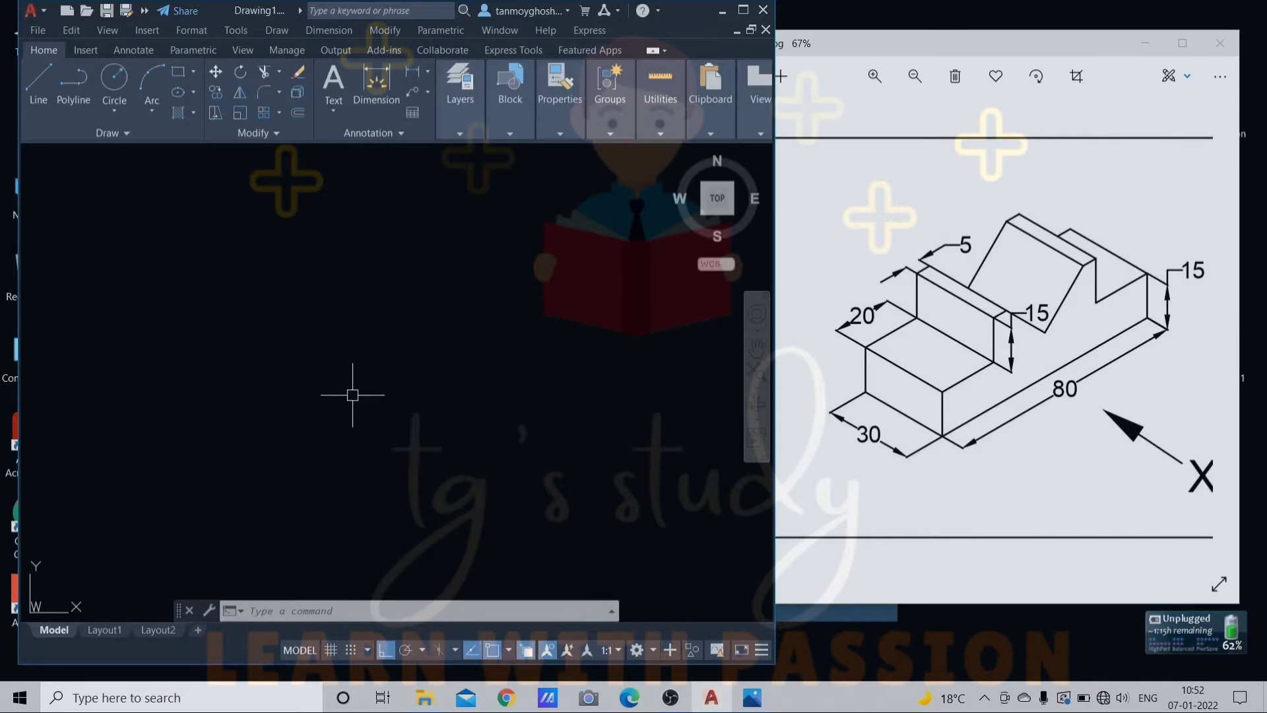
Set the drafting snap type to Isometric snap.
{"action": "type", "text": "ds"}
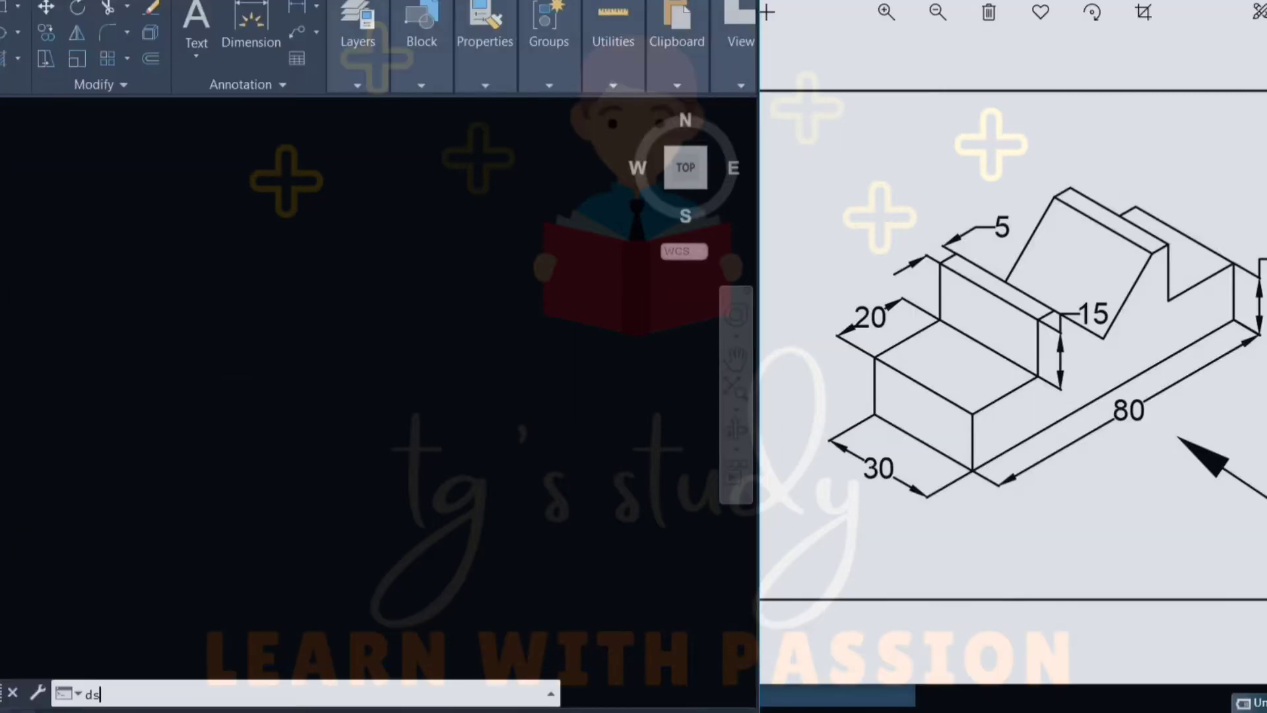
{"action": "key", "text": "Return"}
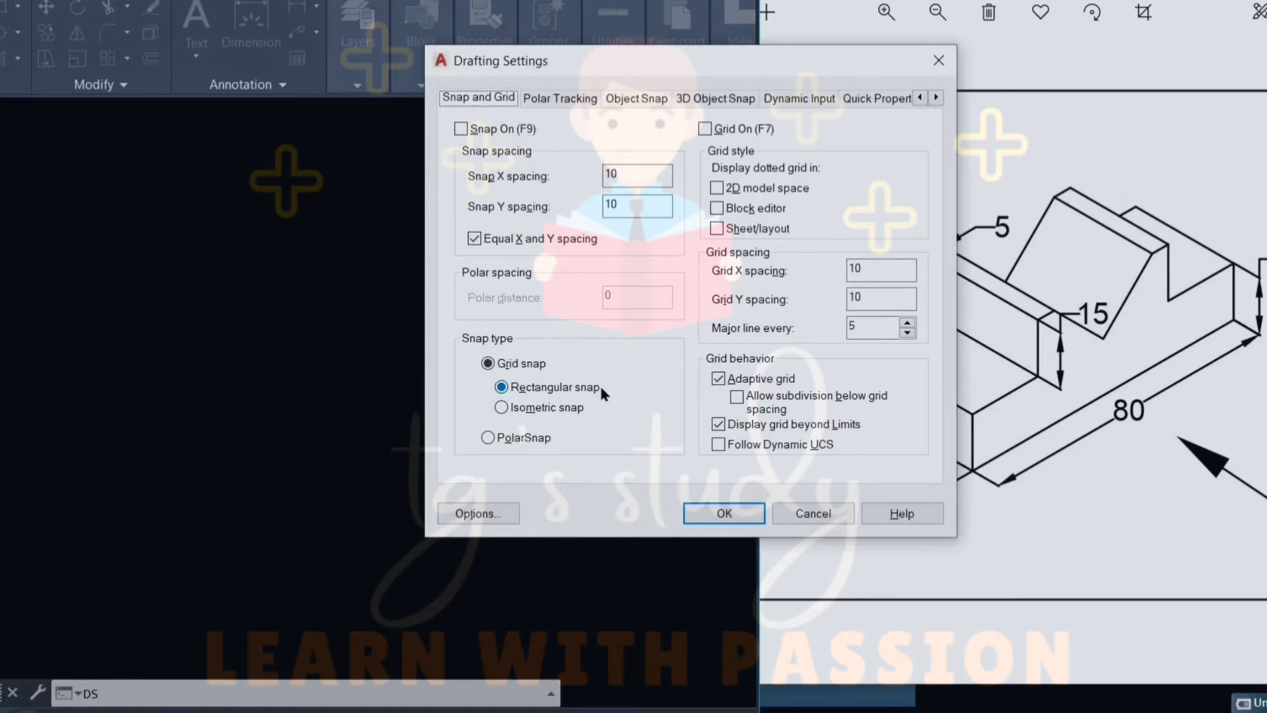
{"action": "left_click", "coordinate": [569, 410]}
{"action": "left_click", "coordinate": [716, 513]}
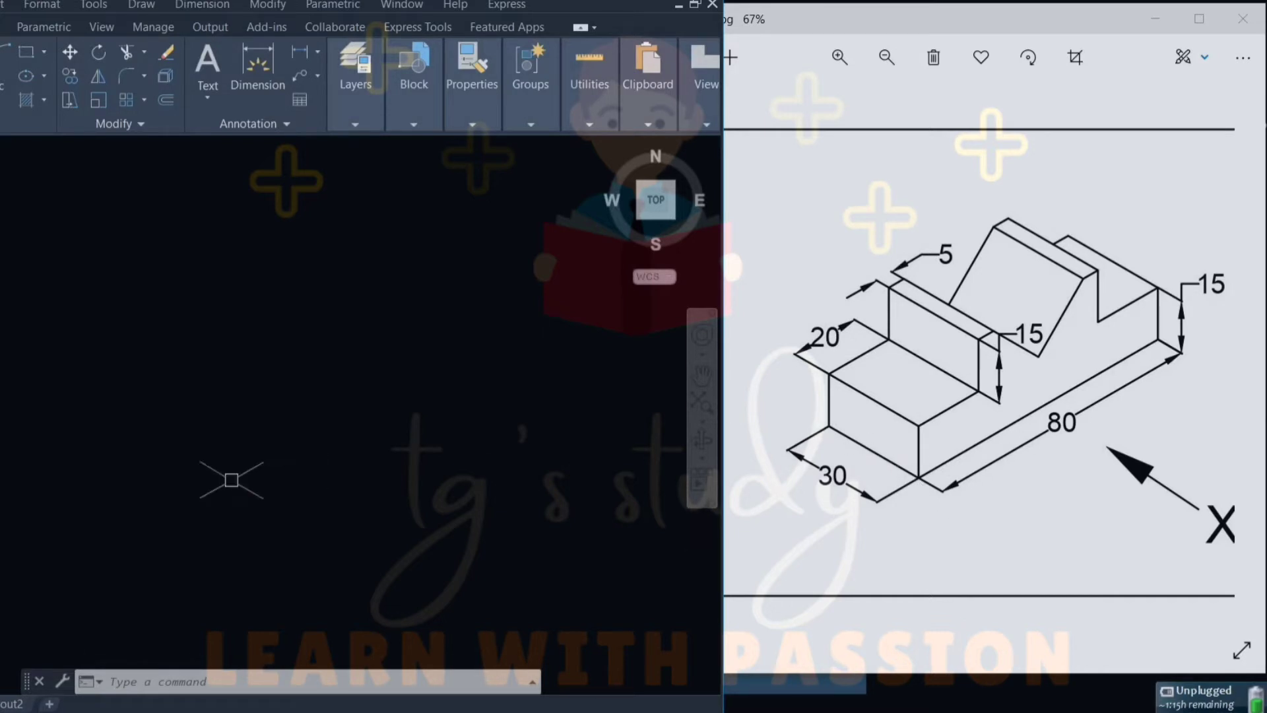
Draw the block's bottom edges as connected lines, 30 mm at 330° followed by 80 mm at 30°.
{"action": "type", "text": "l"}
{"action": "key", "text": "Return"}
{"action": "left_click", "coordinate": [122, 413]}
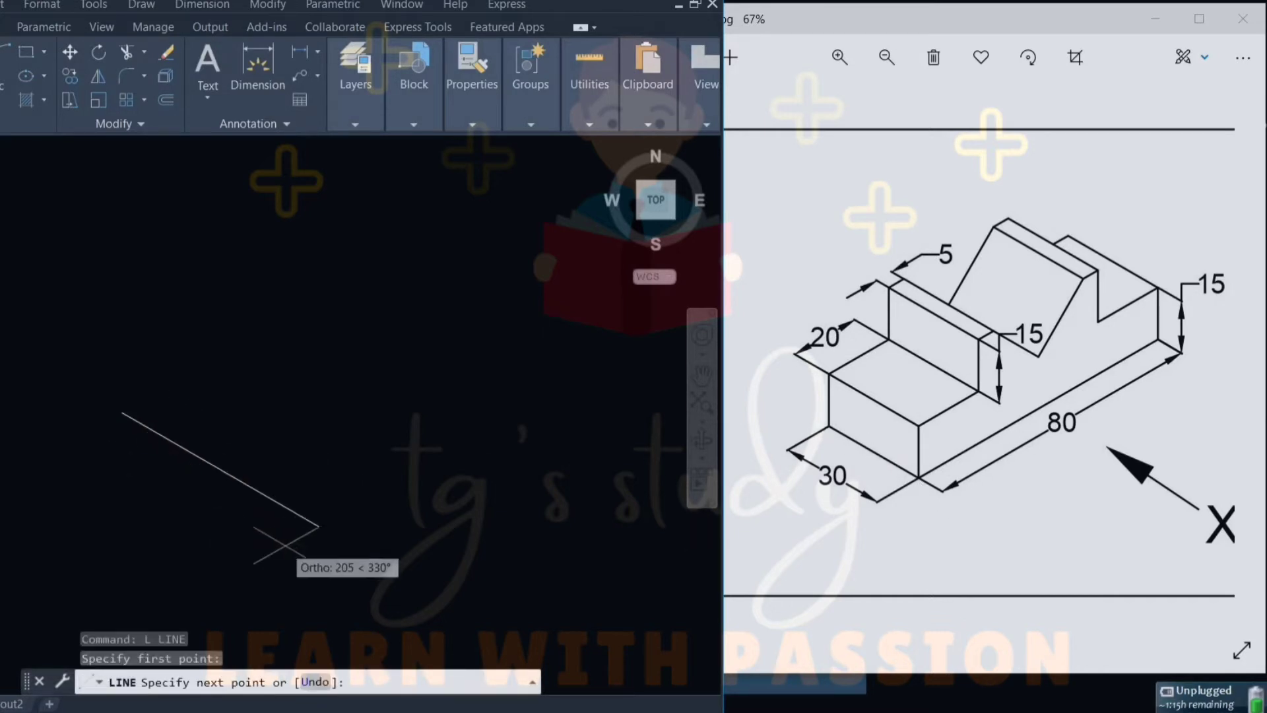
{"action": "scroll", "coordinate": [304, 522], "scroll_direction": "up", "scroll_amount": 2}
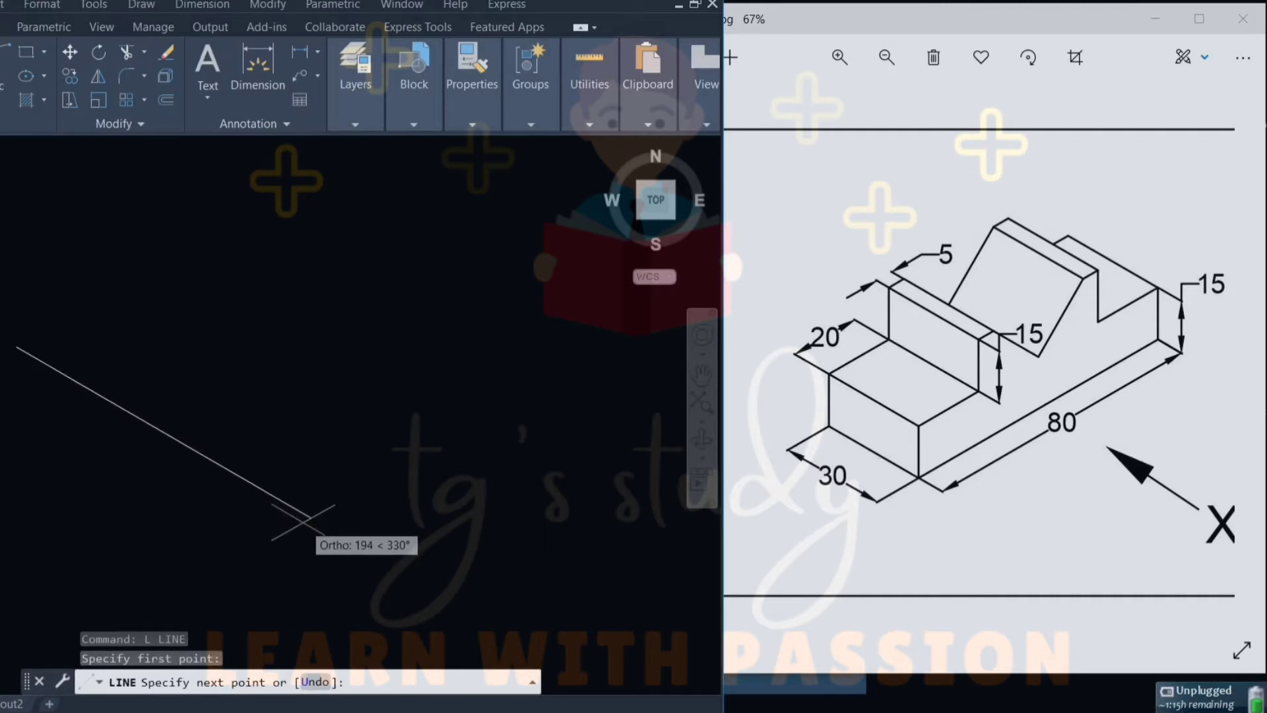
{"action": "type", "text": "30"}
{"action": "key", "text": "Return"}
{"action": "middle_click_drag", "start_coordinate": [100, 358], "coordinate": [205, 468]}
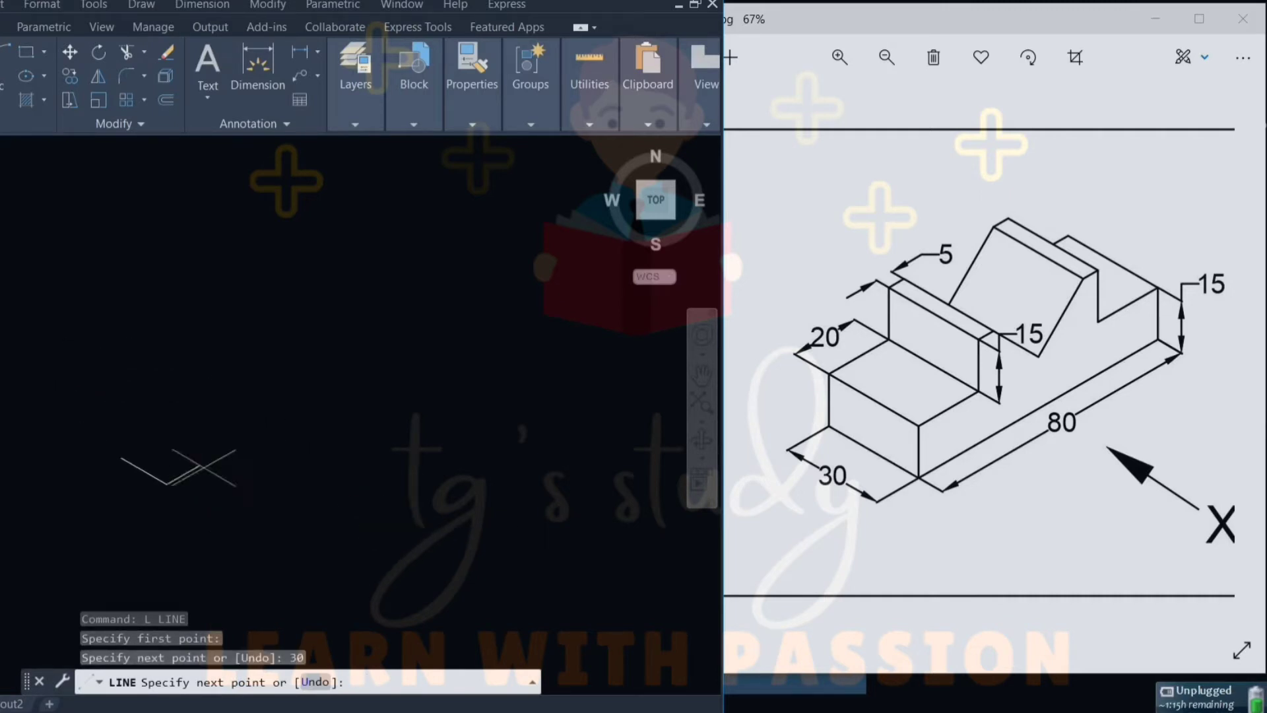
{"action": "scroll", "coordinate": [177, 494], "scroll_direction": "up", "scroll_amount": 3}
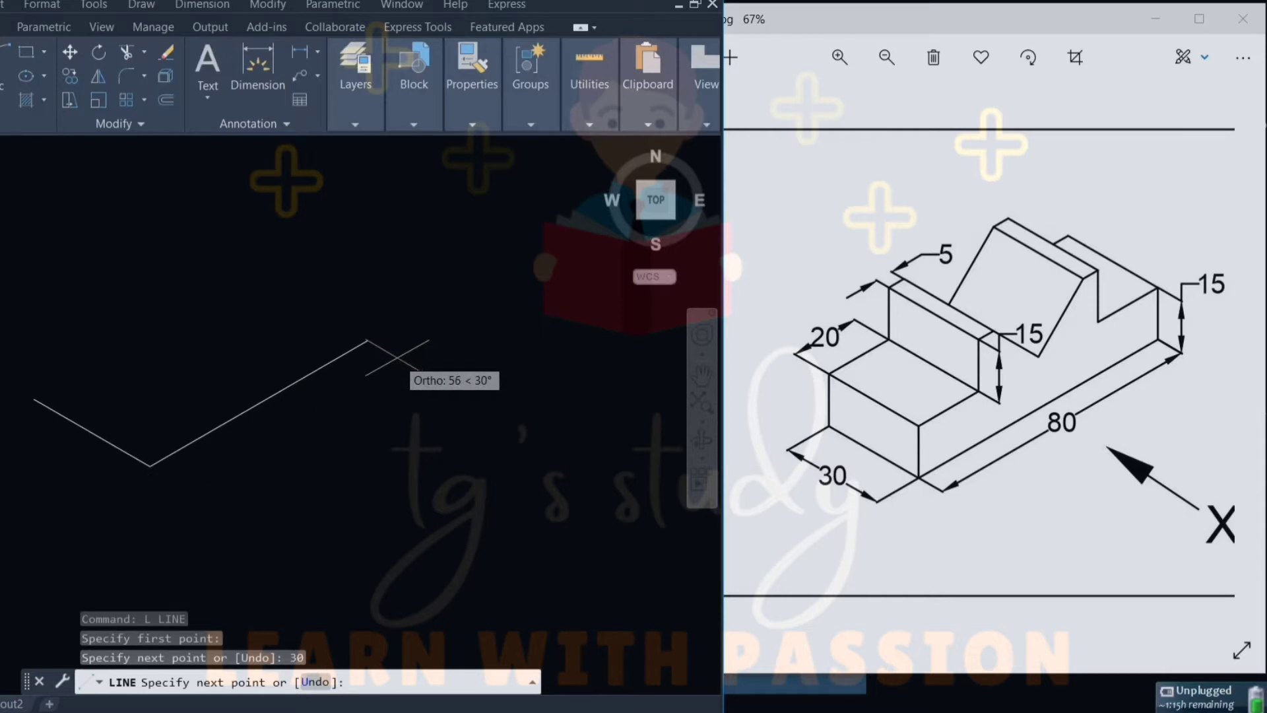
{"action": "type", "text": "80"}
{"action": "key", "text": "Return"}
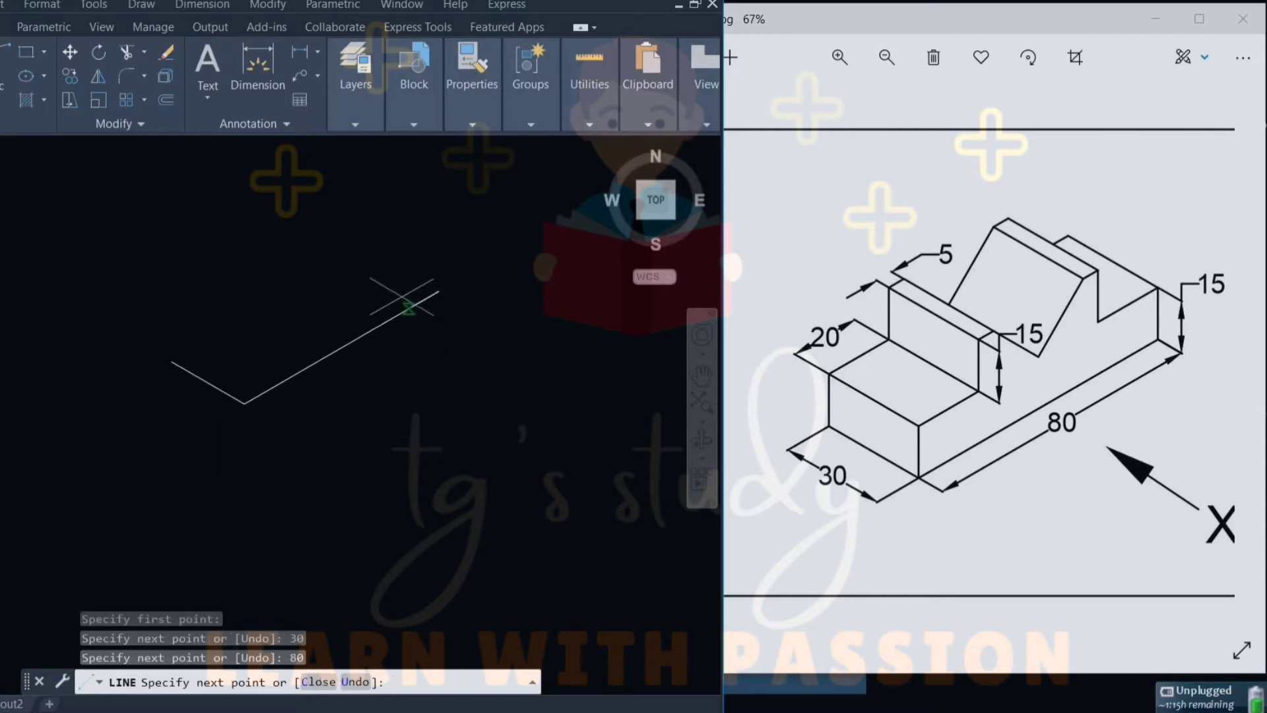
Switch to the right isoplane and continue the line from the 80 mm edge's end, 15 mm up and 20 mm back at 210°.
{"action": "scroll", "coordinate": [396, 343], "scroll_direction": "down", "scroll_amount": 2}
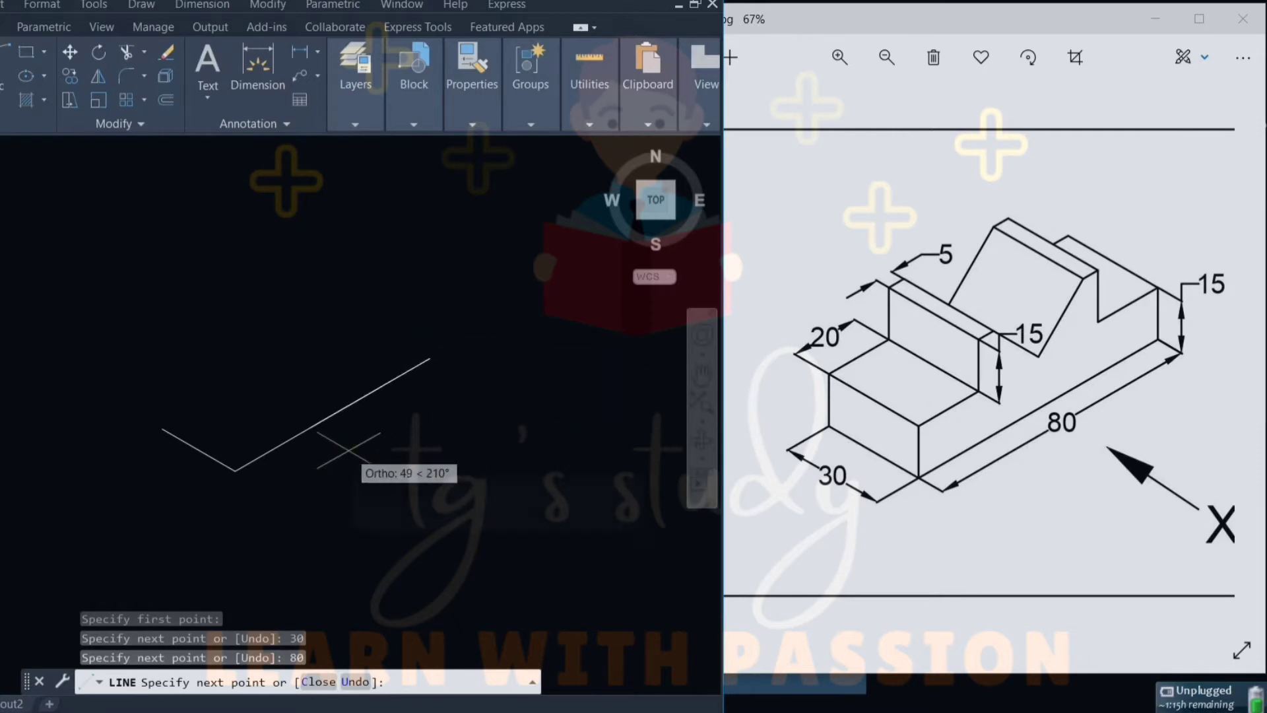
{"action": "key", "text": "F5"}
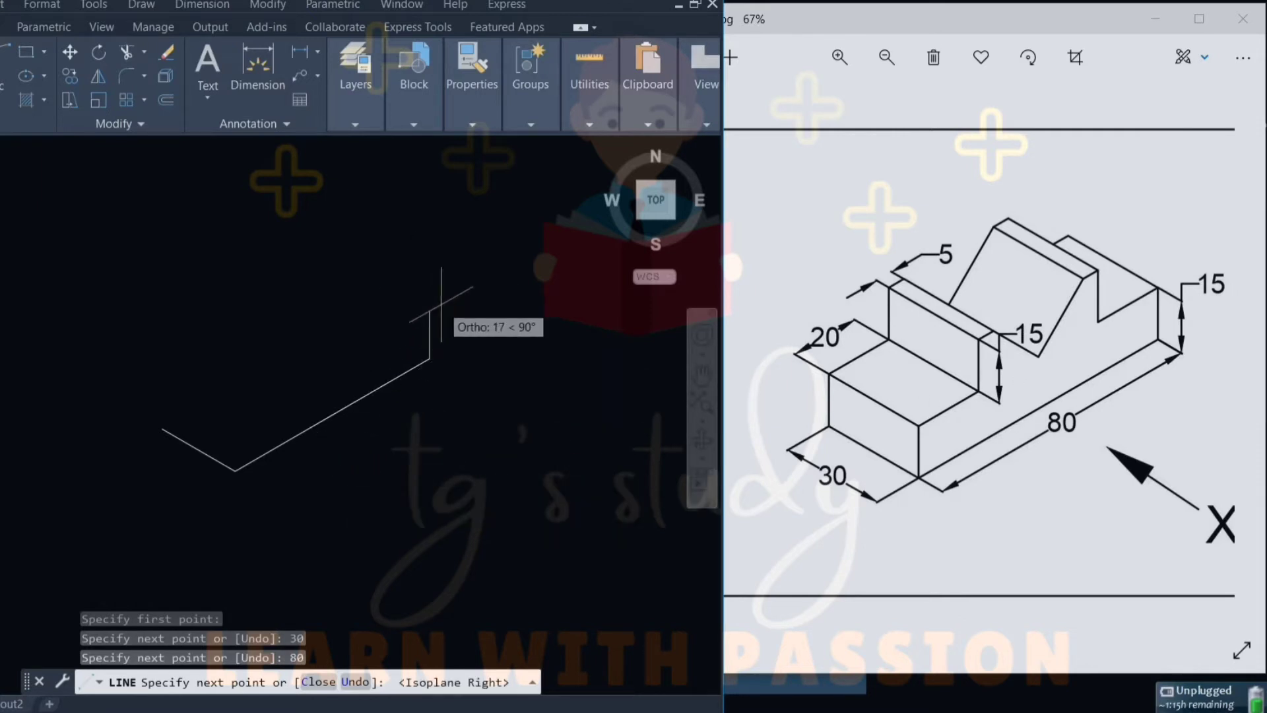
{"action": "middle_click_drag", "start_coordinate": [429, 301], "coordinate": [433, 337]}
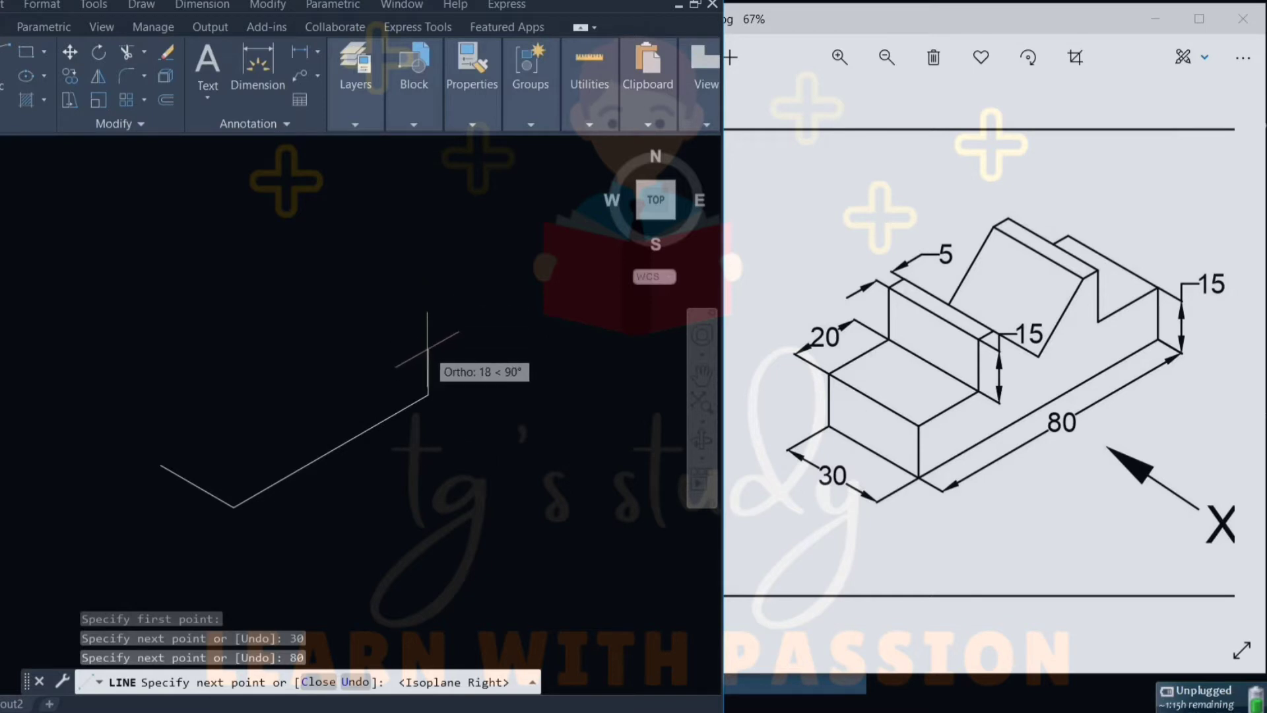
{"action": "type", "text": "15"}
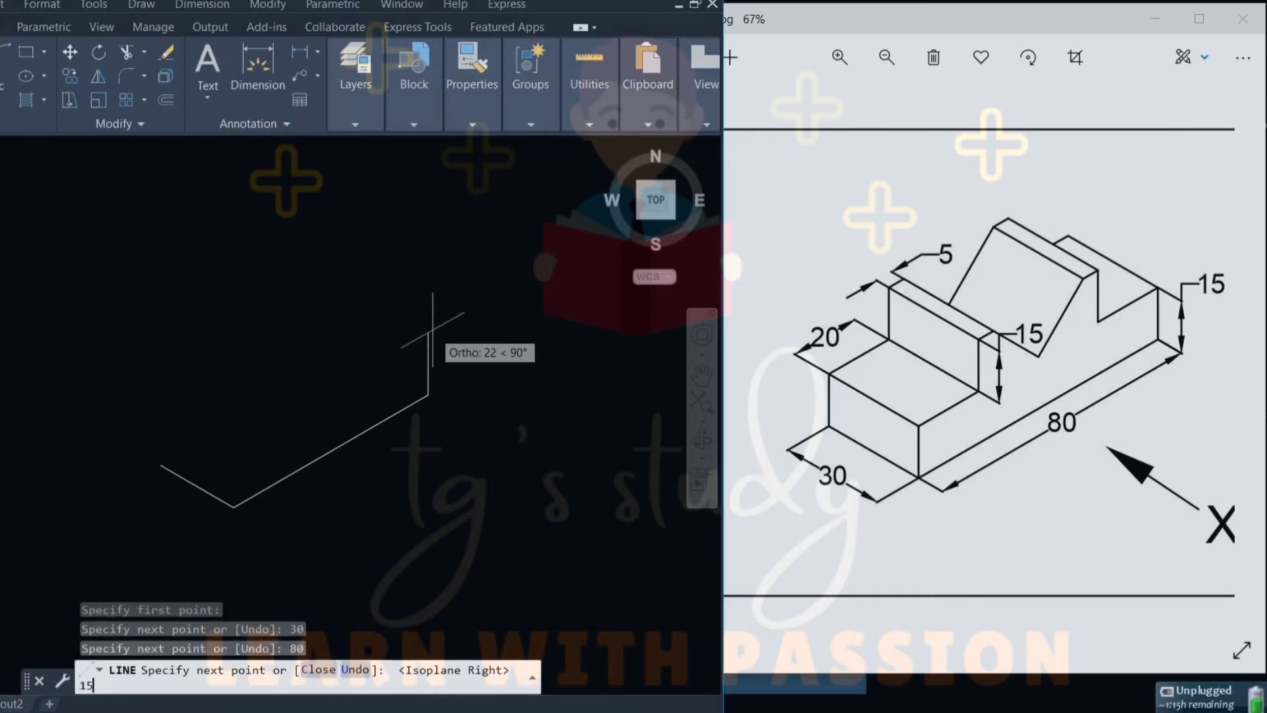
{"action": "key", "text": "Return"}
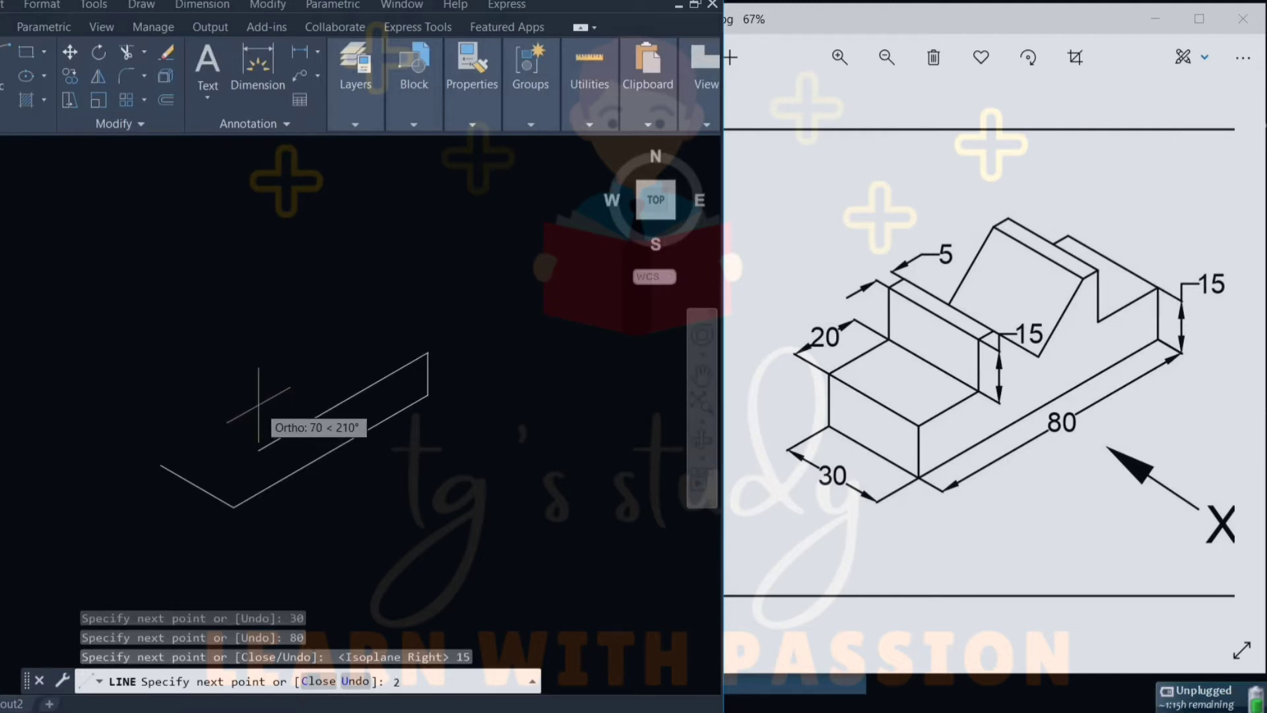
{"action": "type", "text": "20"}
{"action": "key", "text": "Return"}
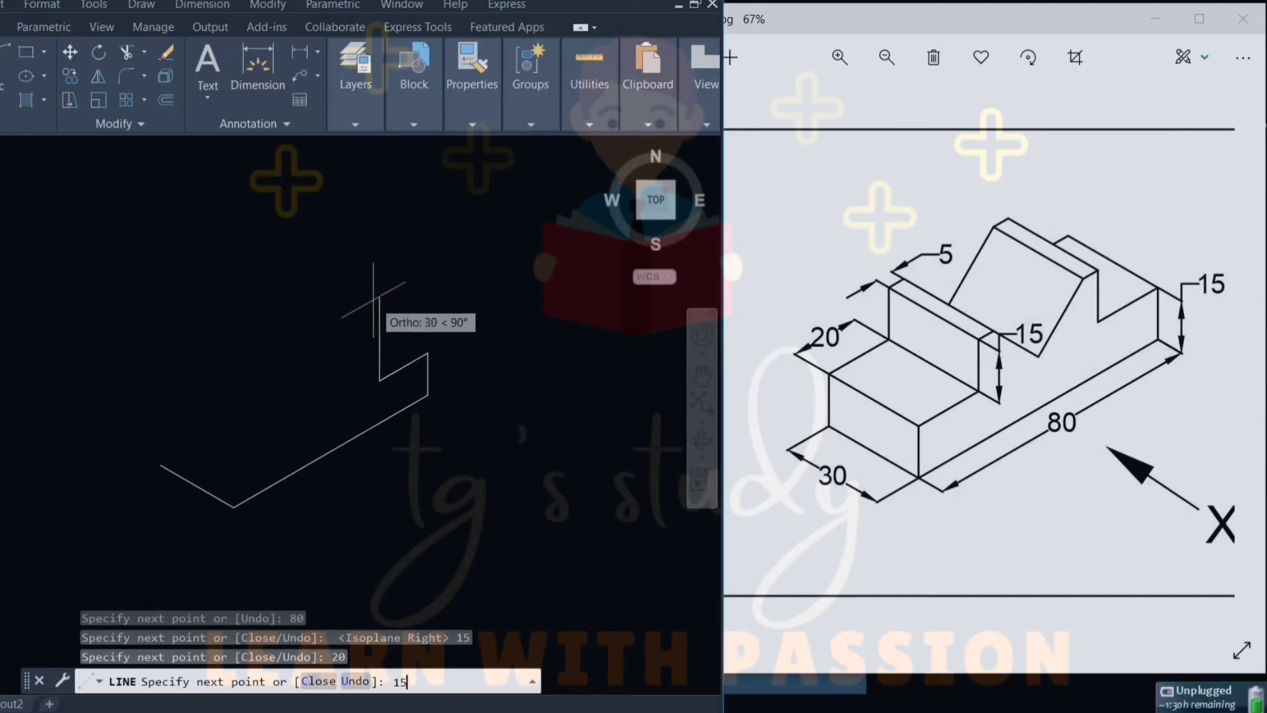
Continue the rear step profile 15 mm vertically up and 5 mm at 210°, and finish the line.
{"action": "type", "text": "15"}
{"action": "key", "text": "Return"}
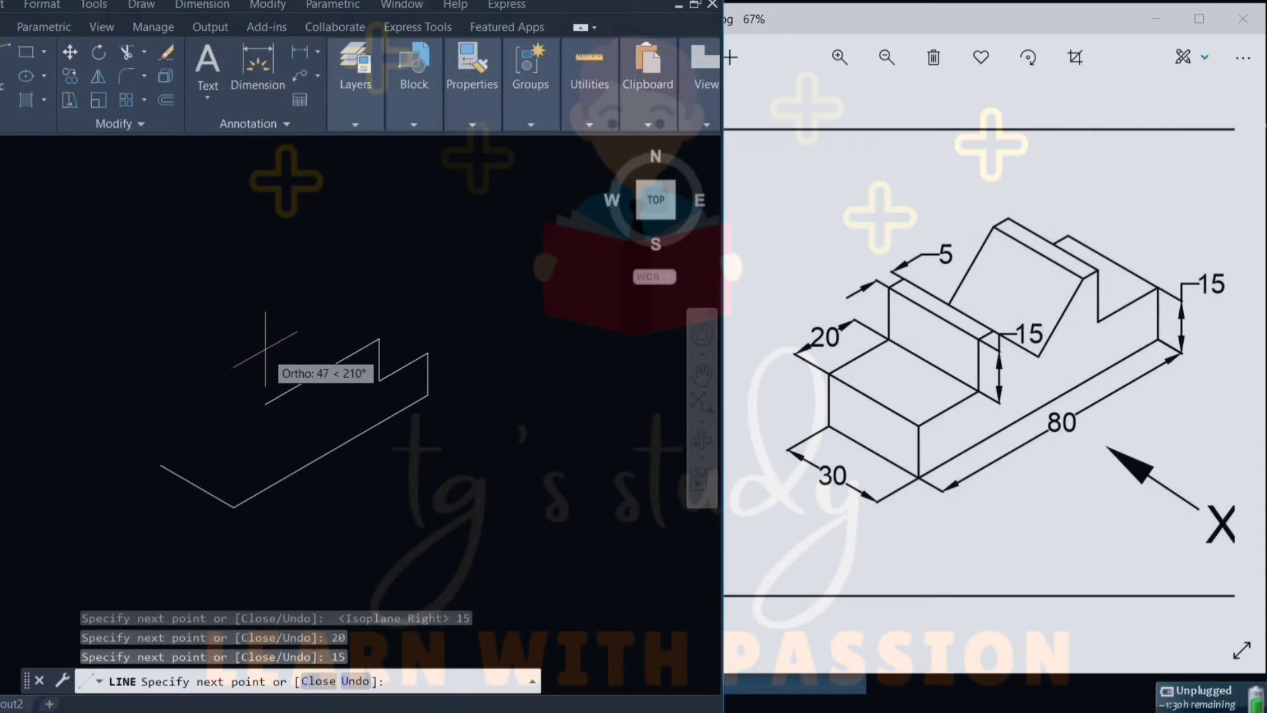
{"action": "type", "text": "5"}
{"action": "key", "text": "Return"}
{"action": "key", "text": "Return"}
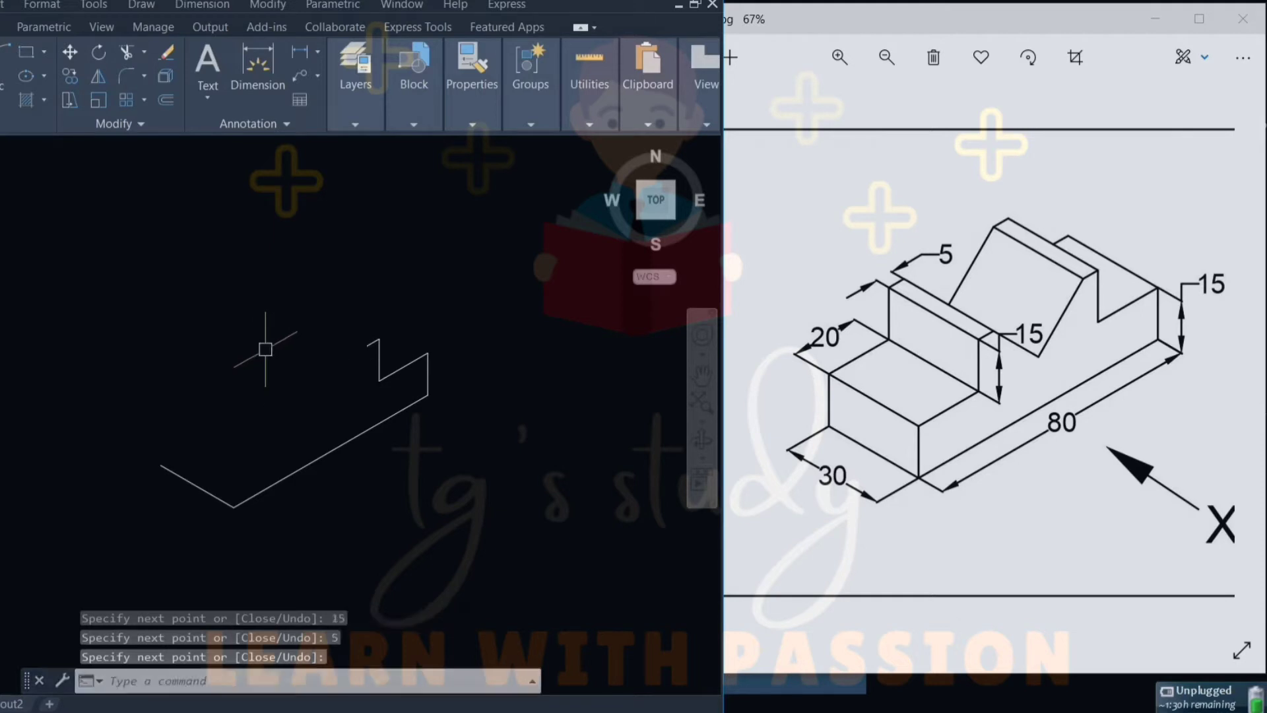
Start a line at the corner joining the 30 mm and 80 mm edges, going 15 mm up and 20 mm at 30°.
{"action": "scroll", "coordinate": [419, 361], "scroll_direction": "up", "scroll_amount": 2}
{"action": "scroll", "coordinate": [403, 367], "scroll_direction": "down", "scroll_amount": 2}
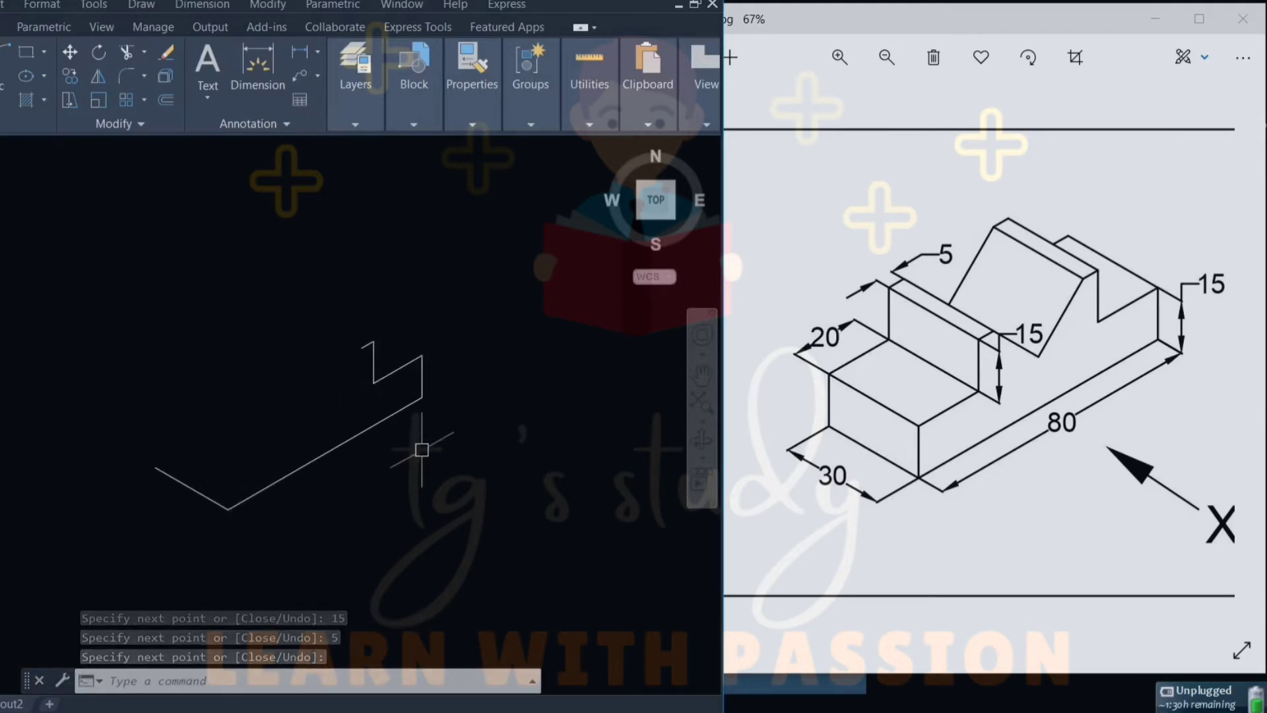
{"action": "key", "text": "Return"}
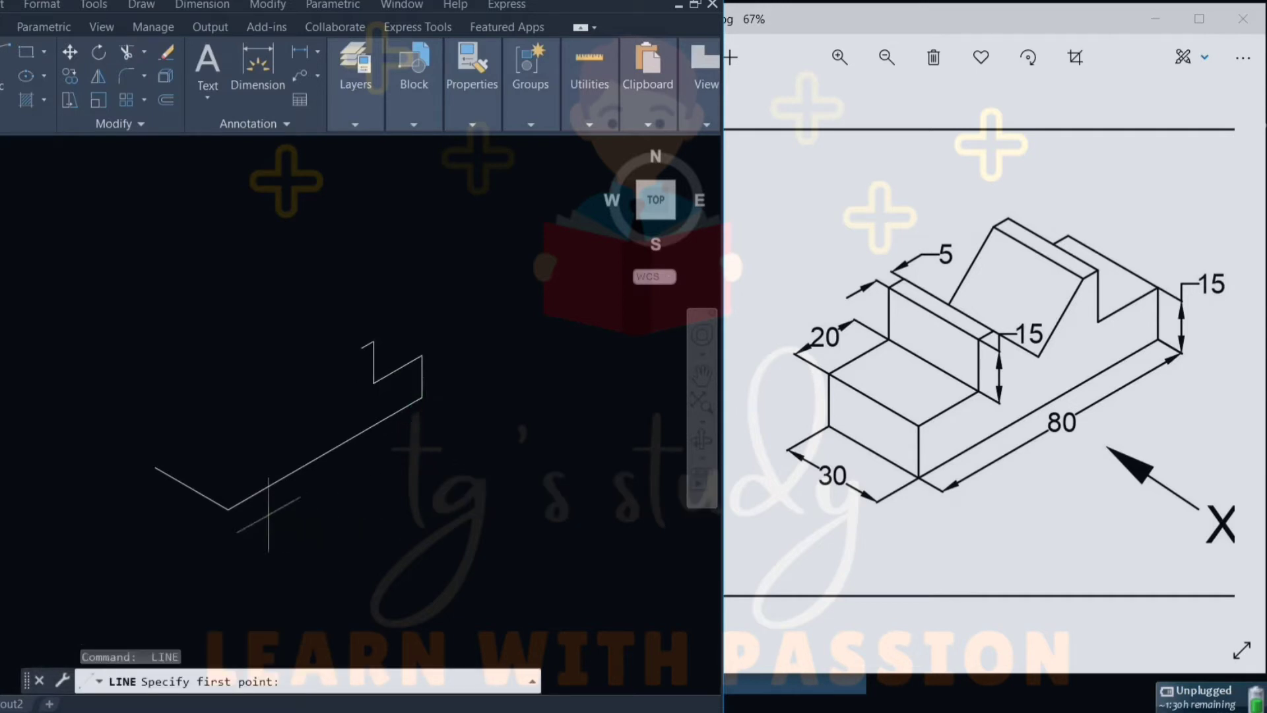
{"action": "left_click", "coordinate": [229, 509]}
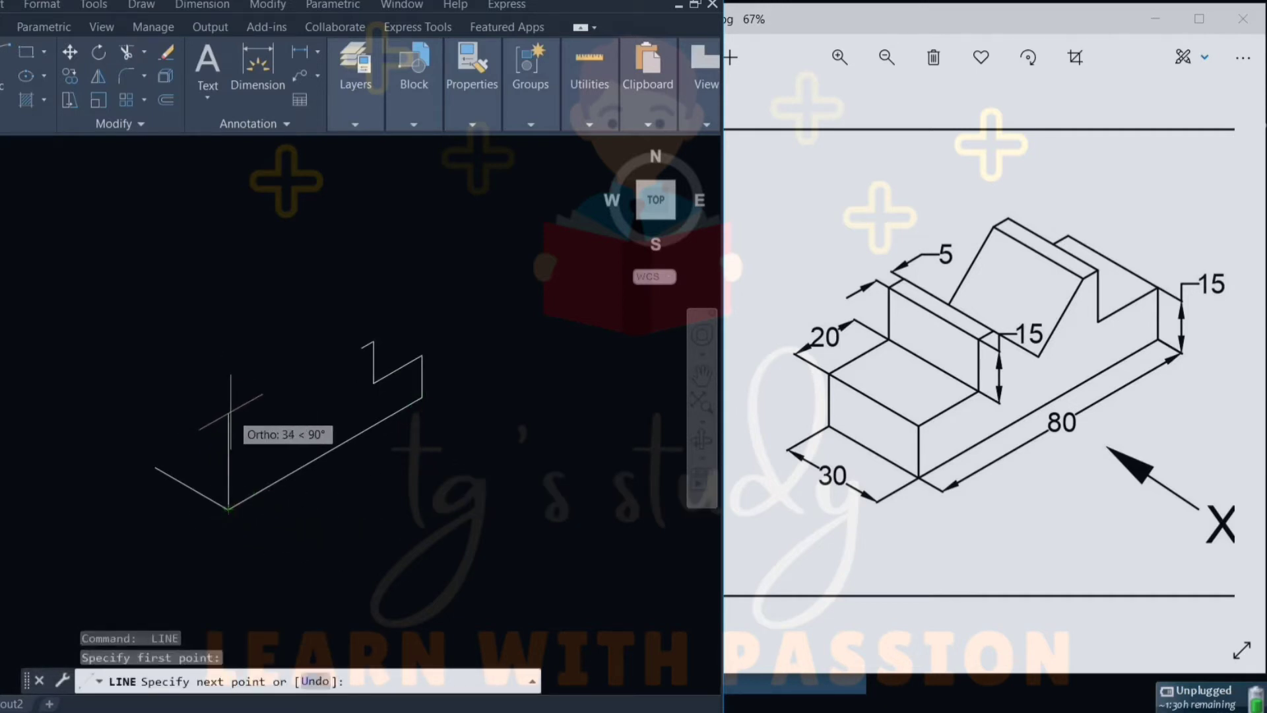
{"action": "key", "text": "Return"}
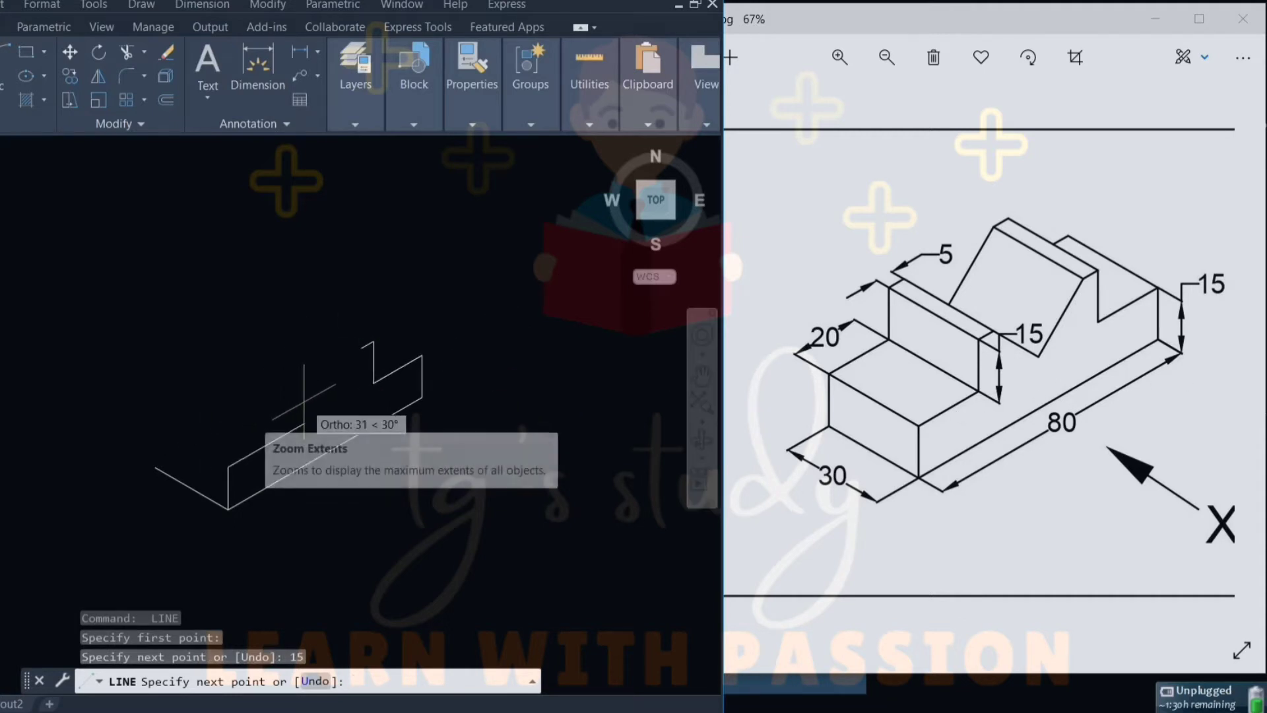
{"action": "type", "text": "20"}
{"action": "key", "text": "Return"}
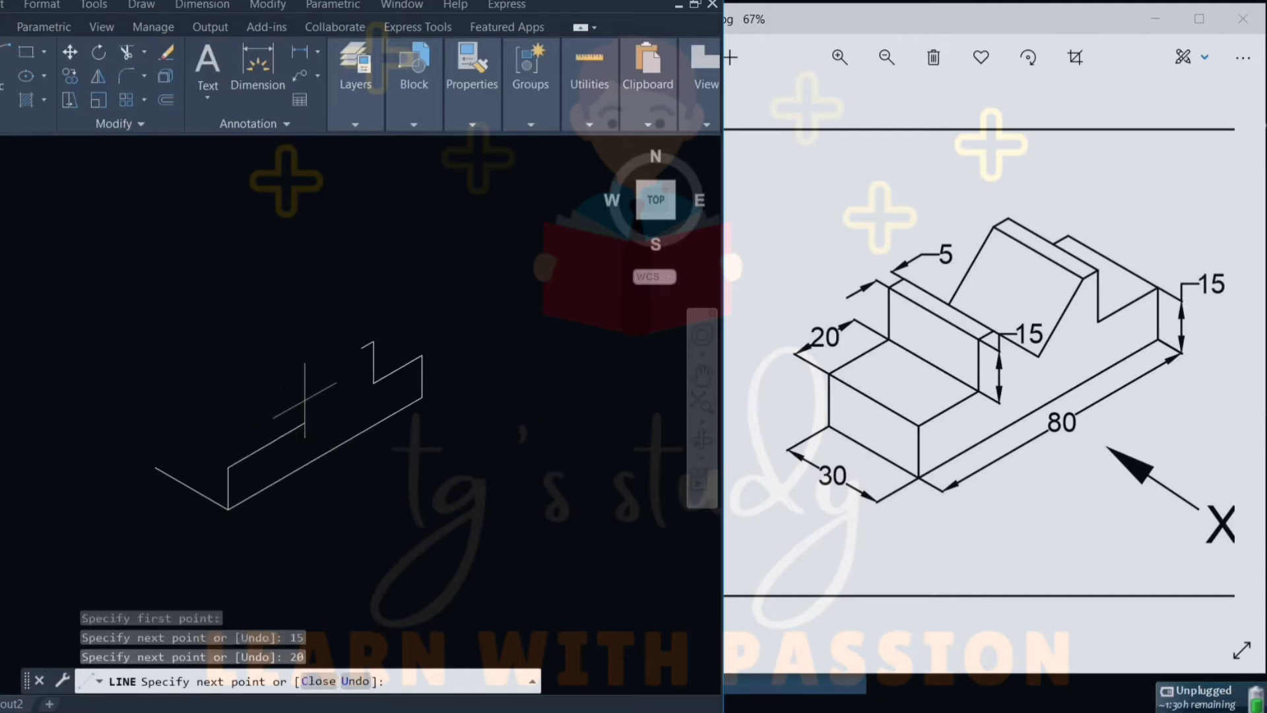
Continue the front step profile 15 mm vertically up and 5 mm at 30°, and finish the line.
{"action": "type", "text": "15"}
{"action": "key", "text": "Return"}
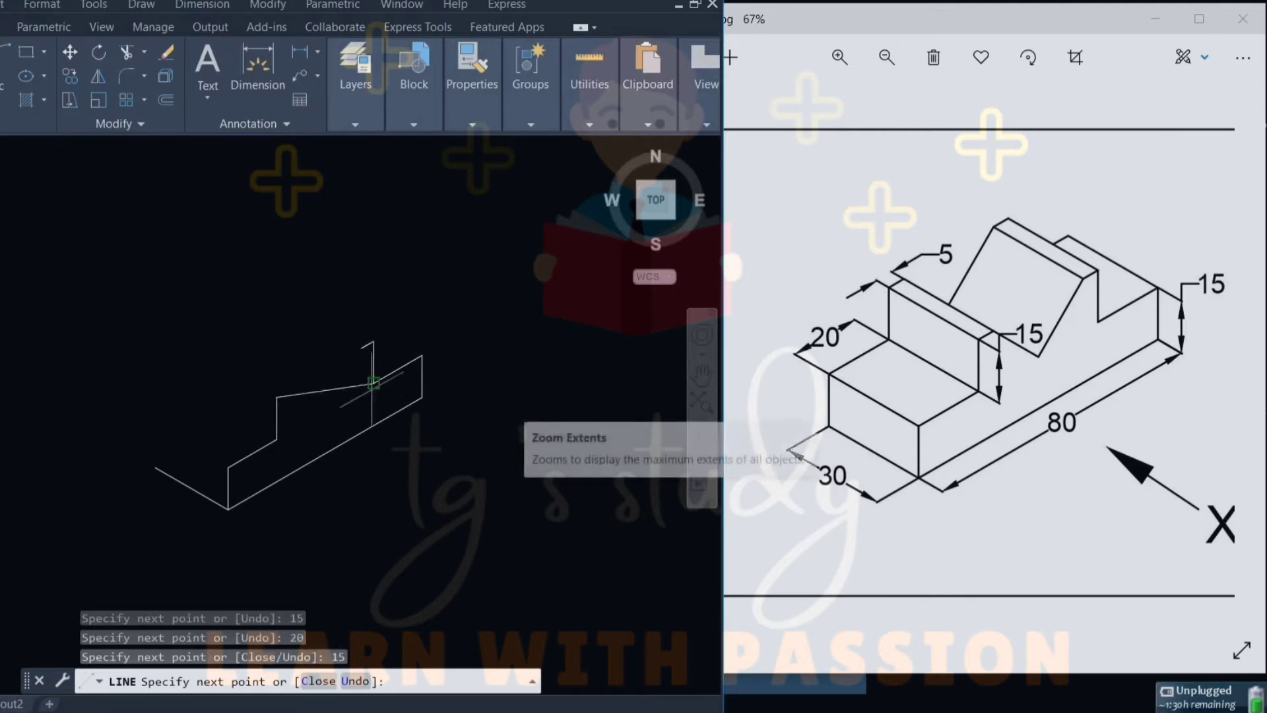
{"action": "type", "text": "5"}
{"action": "key", "text": "Return"}
{"action": "key", "text": "Return"}
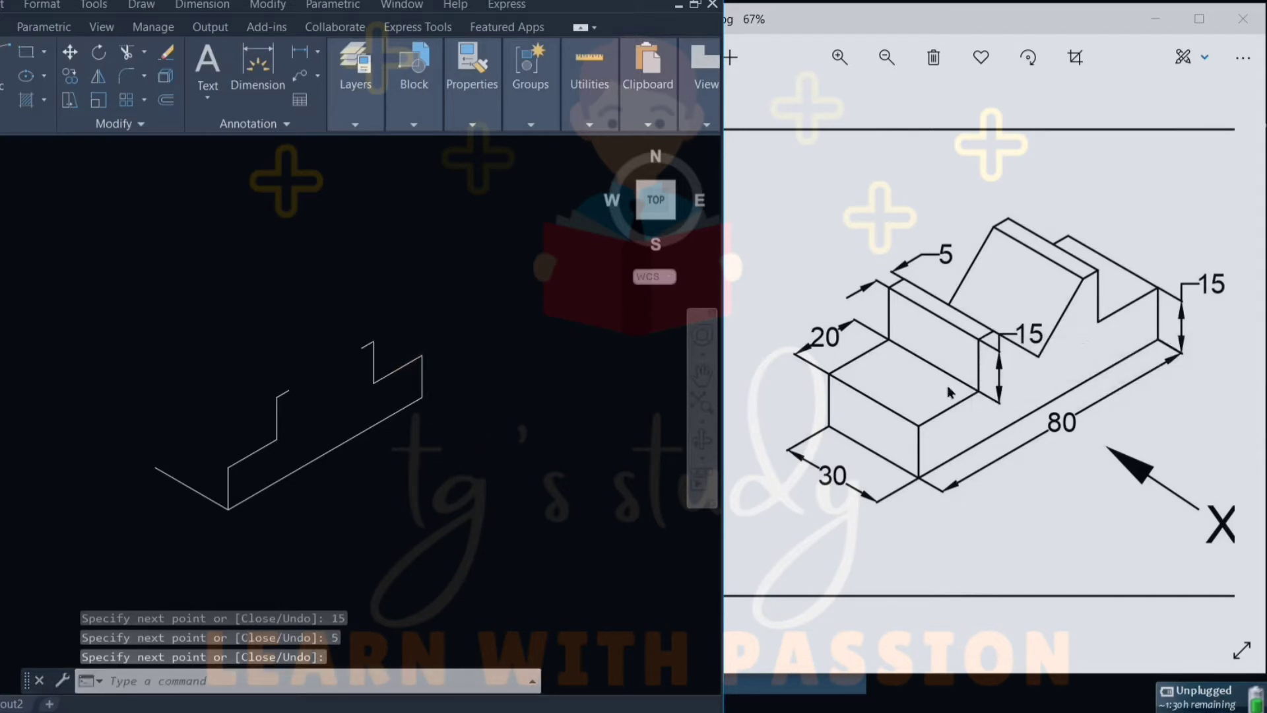
Complete the 30 mm end face with a 15 mm vertical line from its open bottom corner, joined to the opposite upper corner.
{"action": "type", "text": "l"}
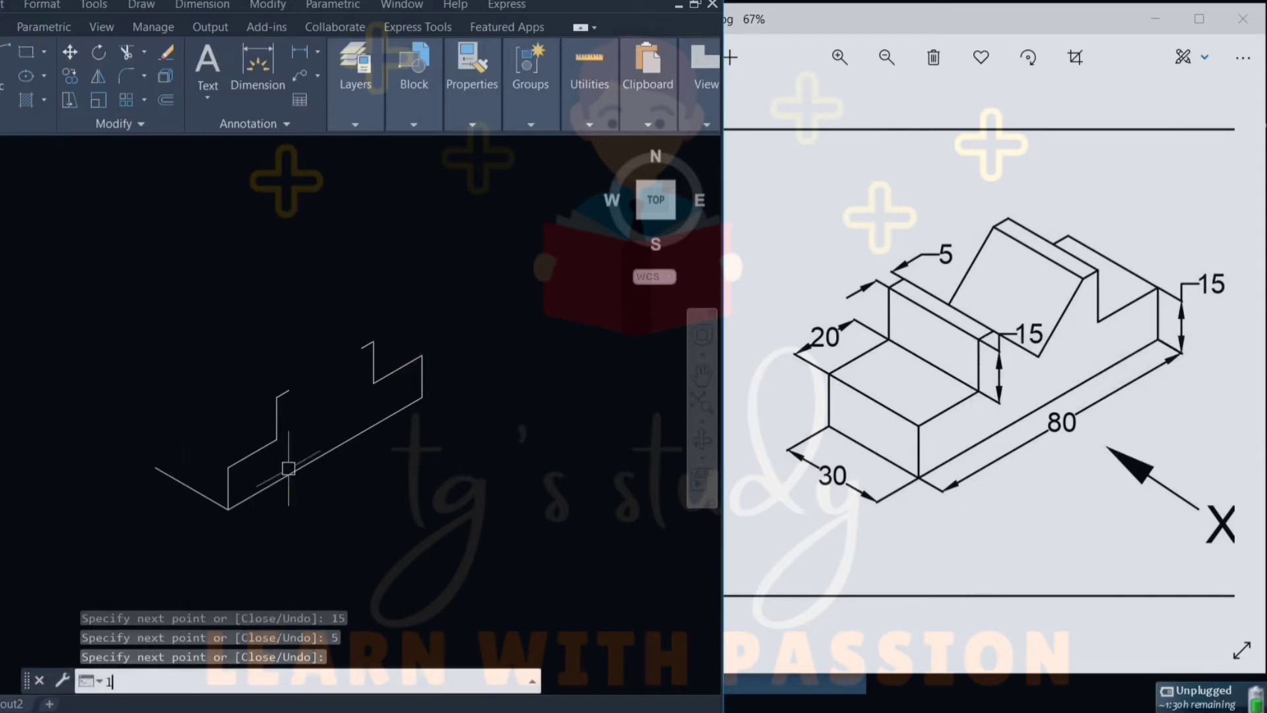
{"action": "key", "text": "Return"}
{"action": "left_click", "coordinate": [157, 467]}
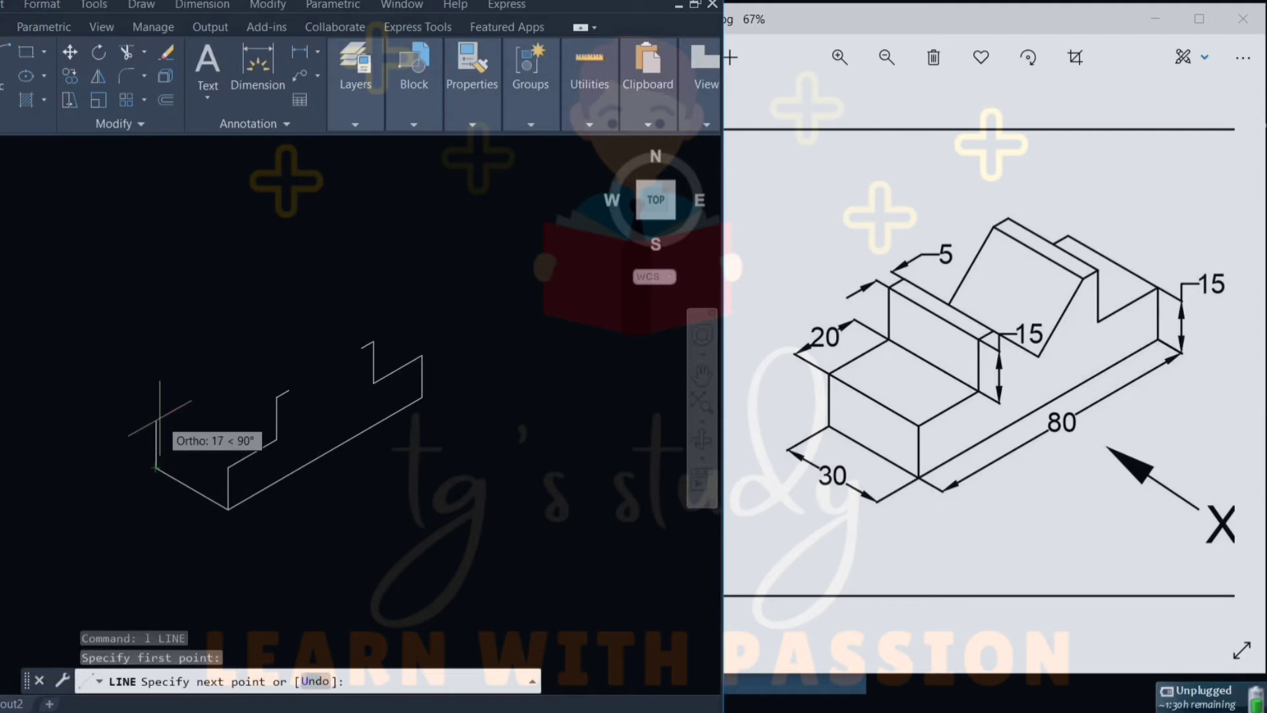
{"action": "type", "text": "15"}
{"action": "key", "text": "Return"}
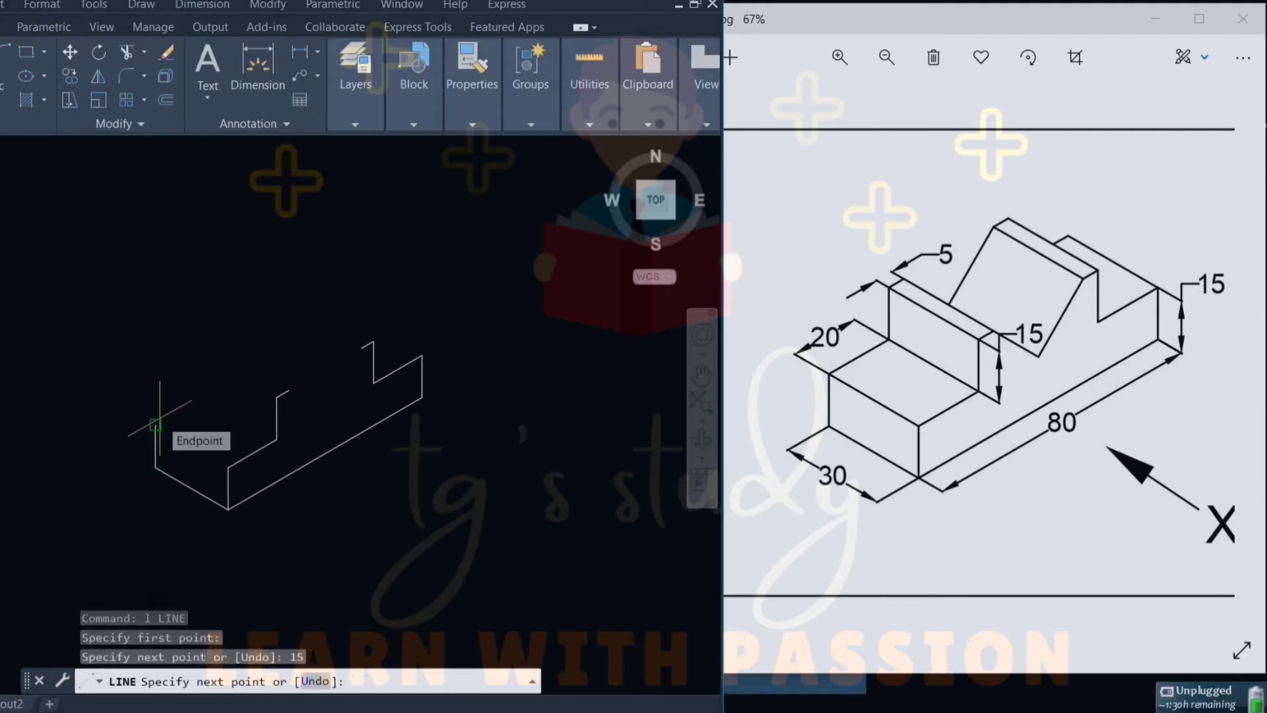
{"action": "type", "text": "3"}
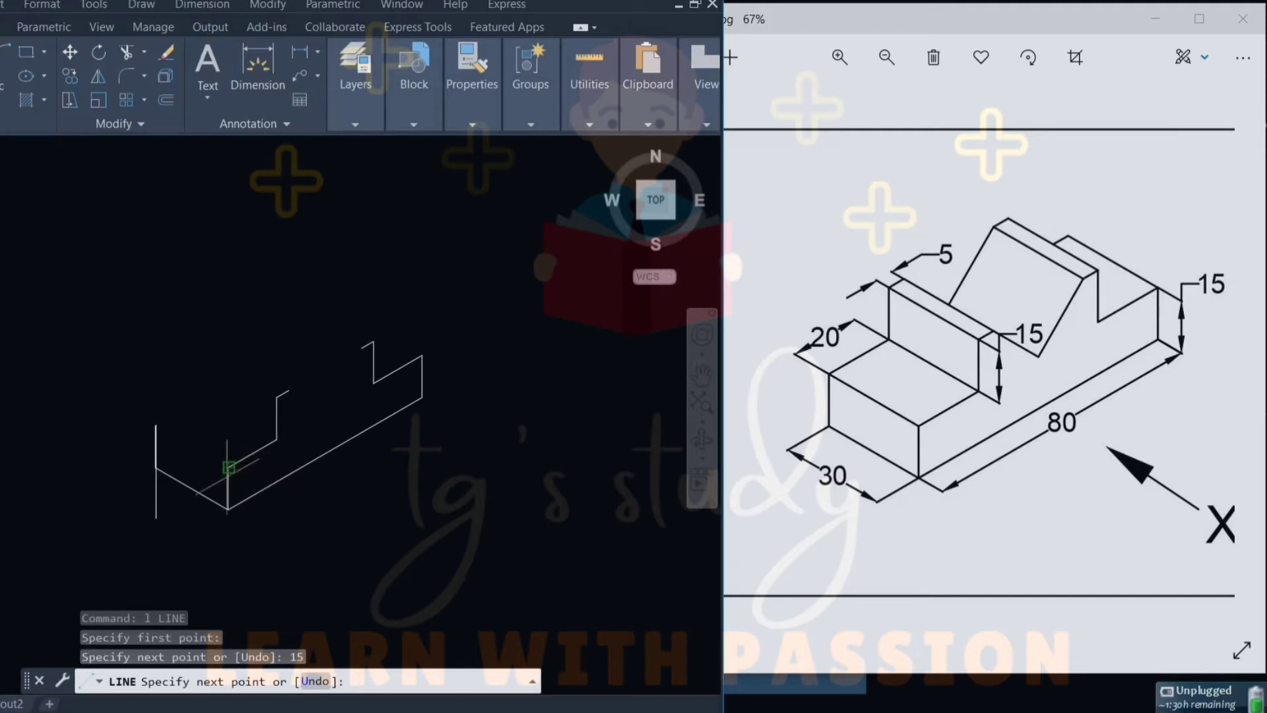
{"action": "left_click", "coordinate": [228, 467]}
{"action": "key", "text": "Escape"}
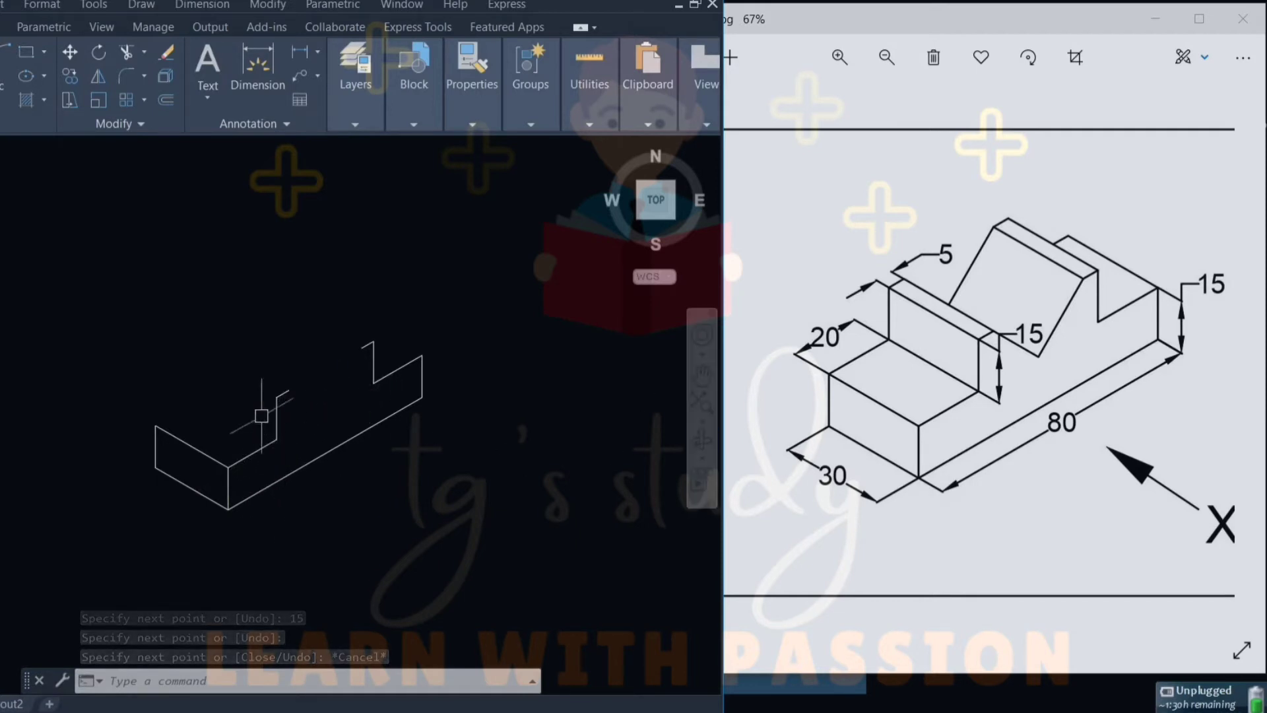
Draw a 15 mm vertical line up from the midpoint of the 80 mm bottom edge.
{"action": "scroll", "coordinate": [288, 426], "scroll_direction": "up", "scroll_amount": 2}
{"action": "middle_click_drag", "start_coordinate": [288, 425], "coordinate": [267, 450]}
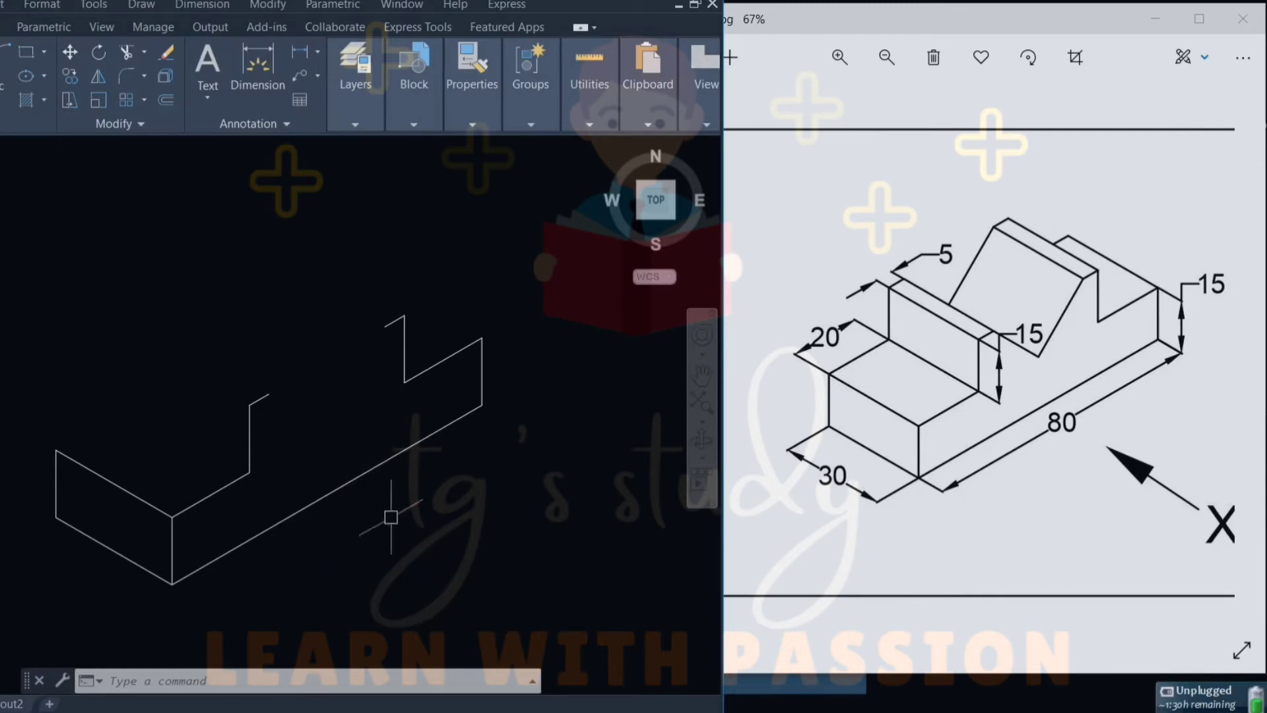
{"action": "key", "text": "Return"}
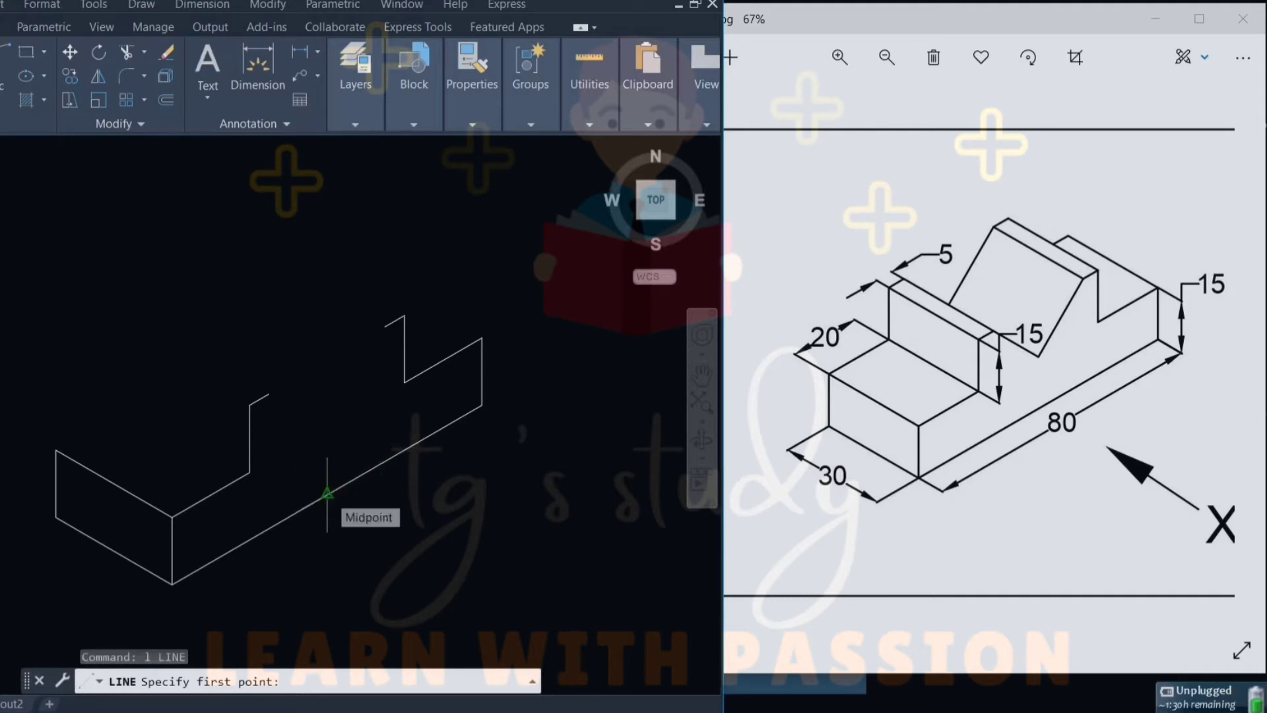
{"action": "left_click", "coordinate": [327, 493]}
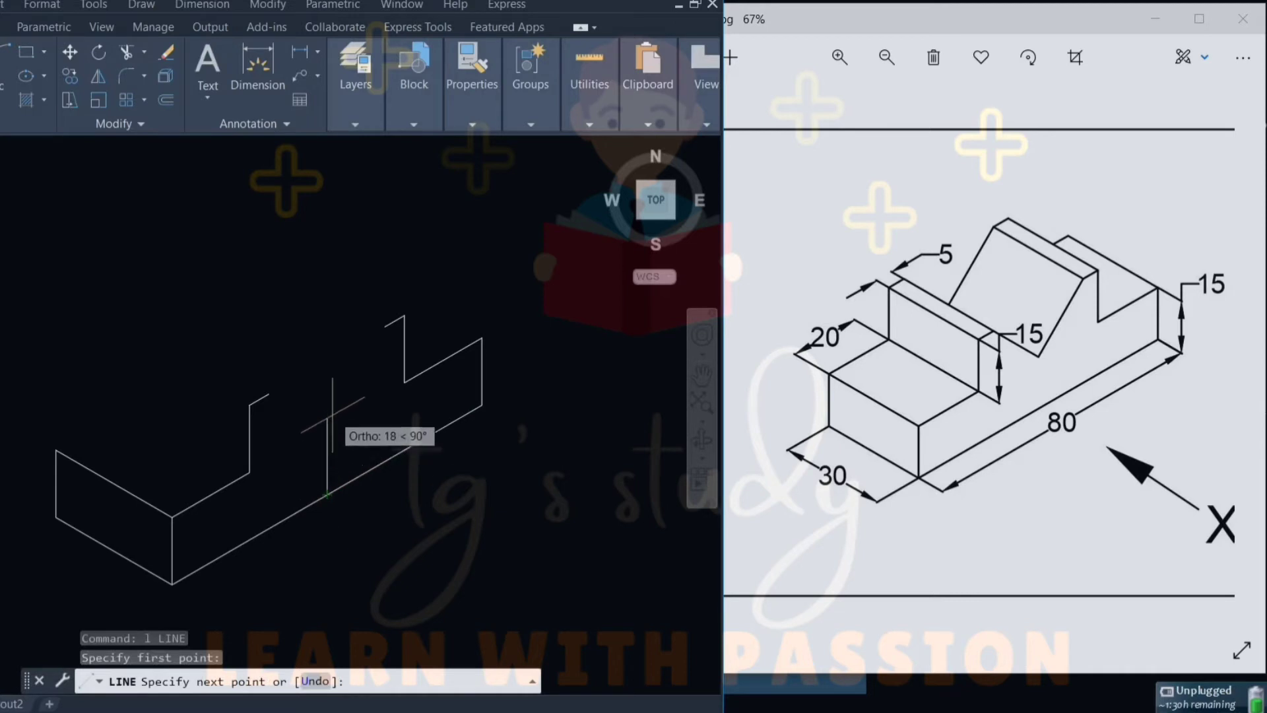
{"action": "type", "text": "15"}
{"action": "key", "text": "Return"}
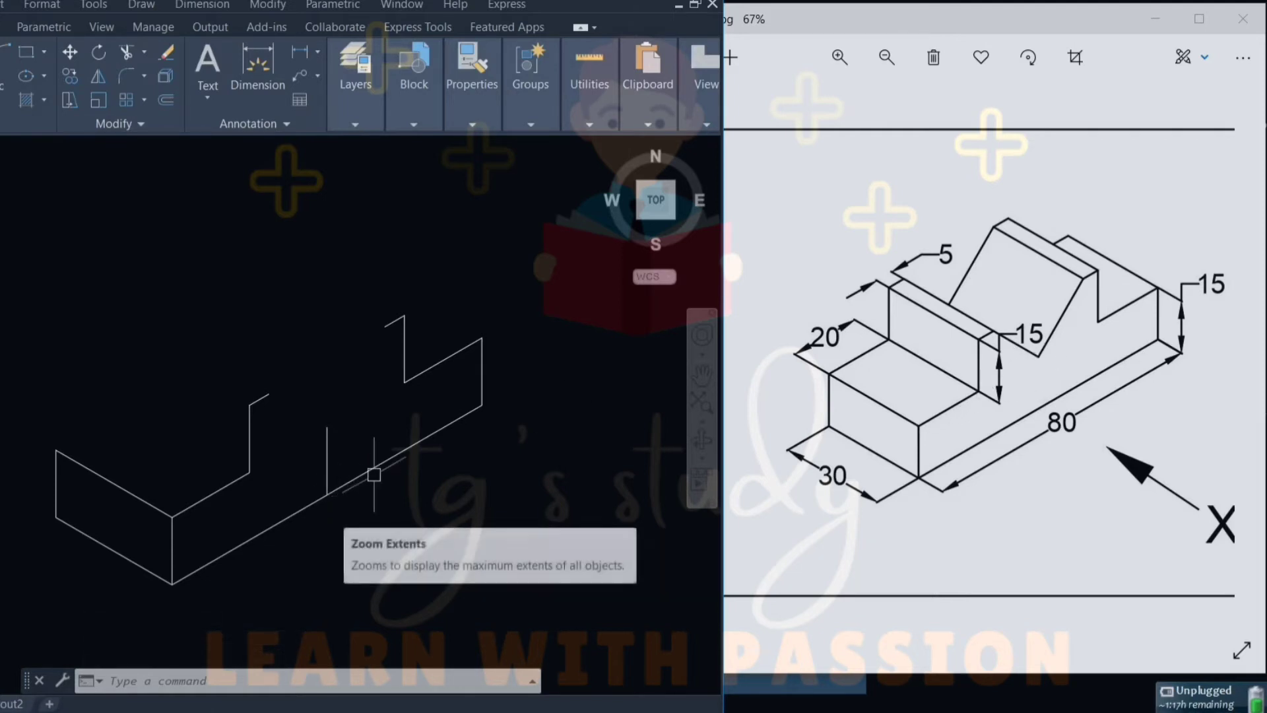
Draw the V-notch sides from the rear step's 5 mm line end through the 15 mm vertical's top to the front step's 5 mm line end.
{"action": "type", "text": "l"}
{"action": "key", "text": "Return"}
{"action": "left_click", "coordinate": [386, 326]}
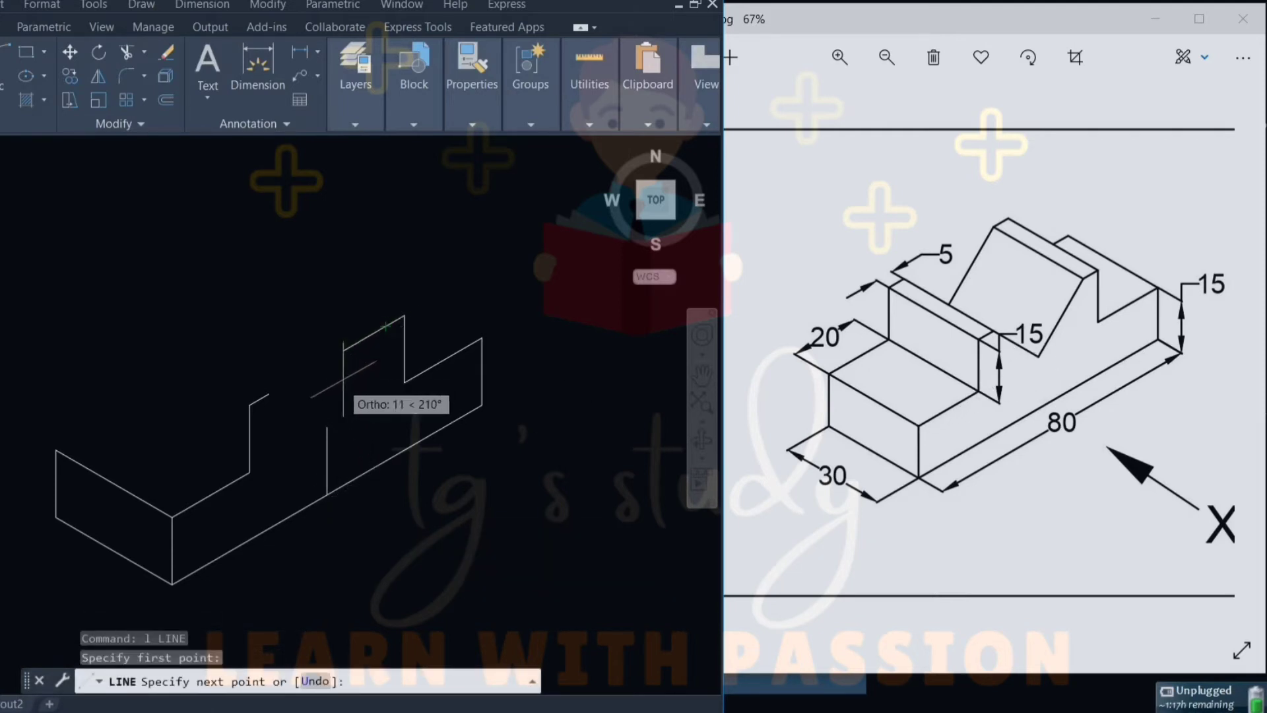
{"action": "left_click", "coordinate": [327, 428]}
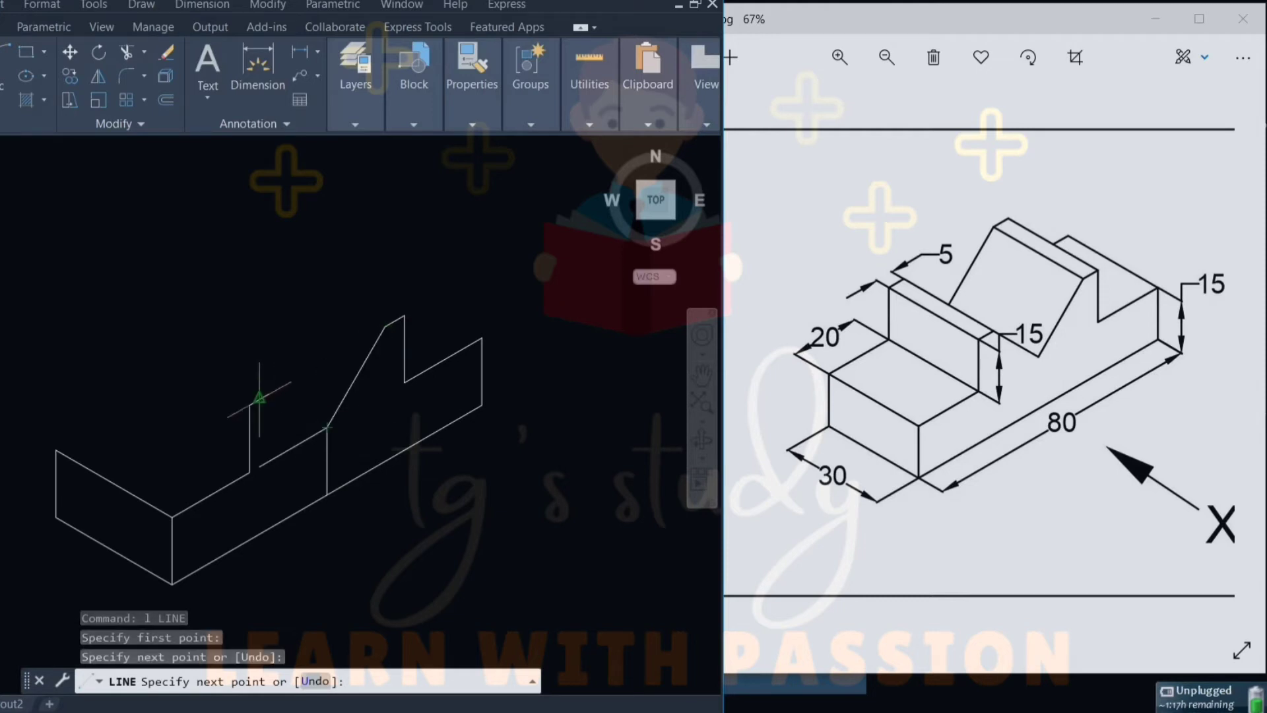
{"action": "left_click", "coordinate": [269, 394]}
{"action": "key", "text": "Escape"}
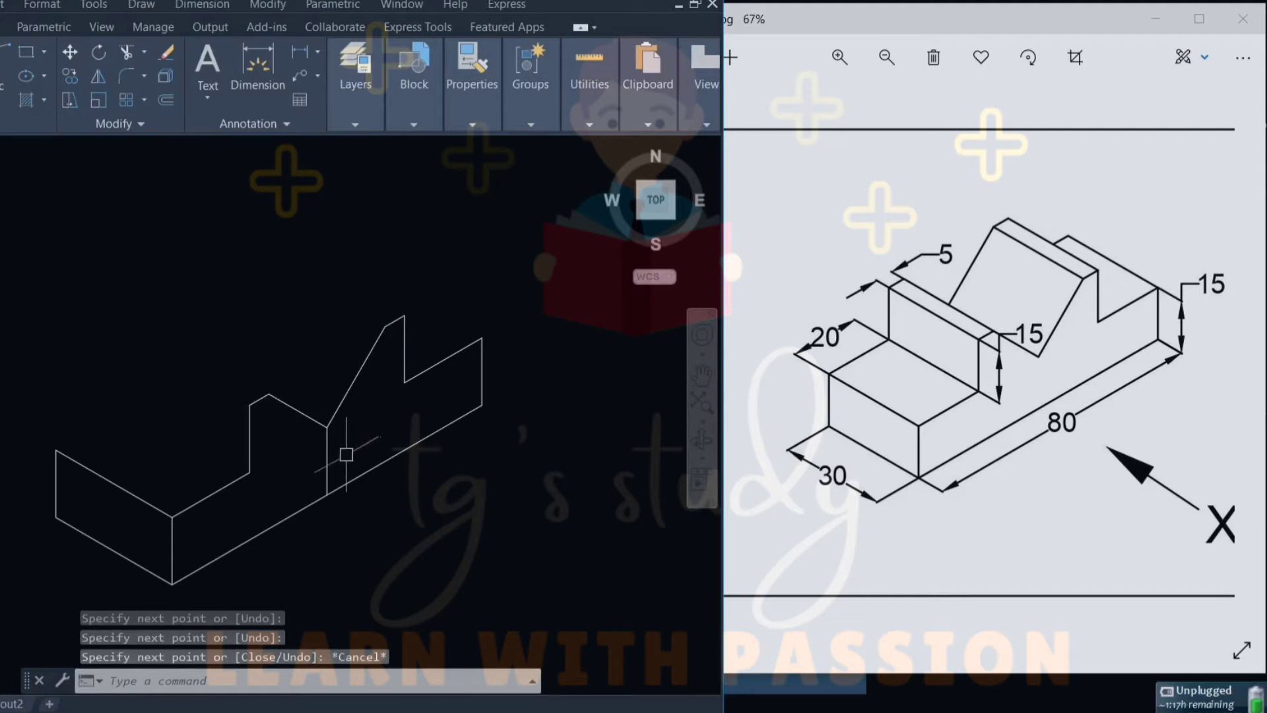
Delete both sloping V-notch lines and the 15 mm vertical line at the bottom edge's midpoint.
{"action": "left_click", "coordinate": [326, 461]}
{"action": "left_click", "coordinate": [294, 408]}
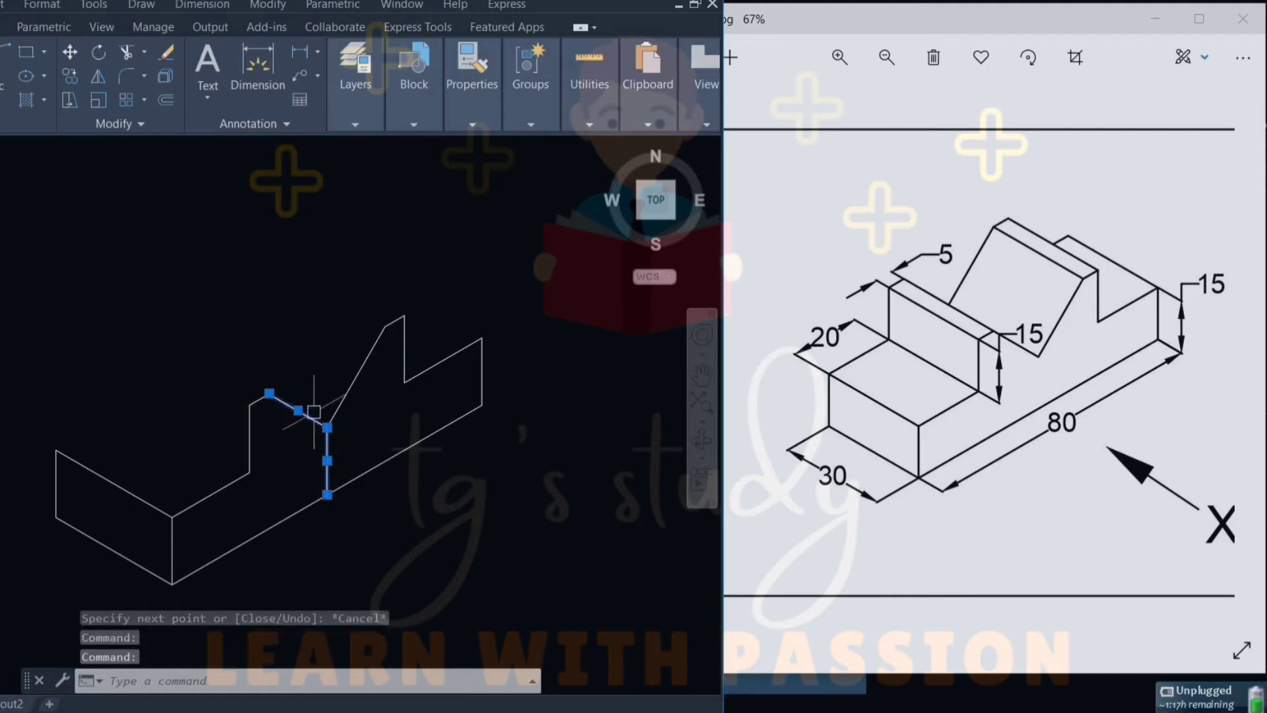
{"action": "left_click", "coordinate": [353, 382]}
{"action": "key", "text": "Delete"}
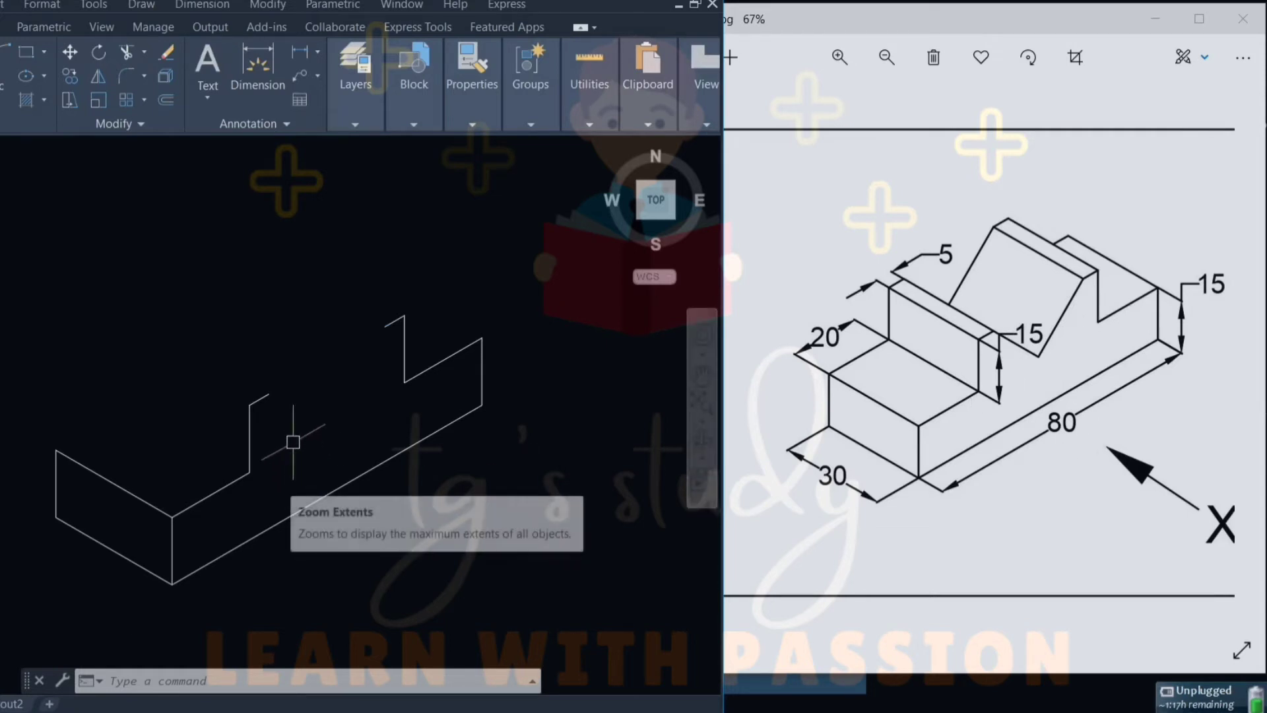
Draw a 20 mm helper line at 30° from the foot of the front step's vertical edge.
{"action": "type", "text": "l"}
{"action": "key", "text": "Return"}
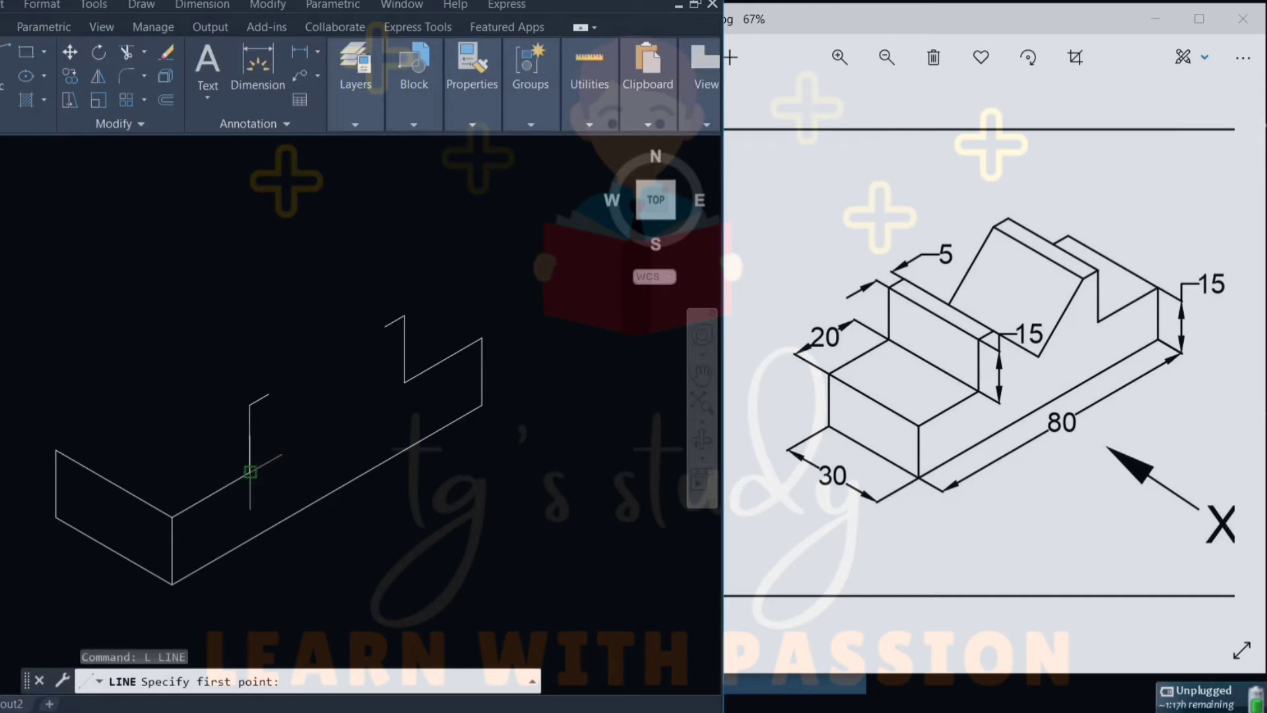
{"action": "left_click", "coordinate": [250, 471]}
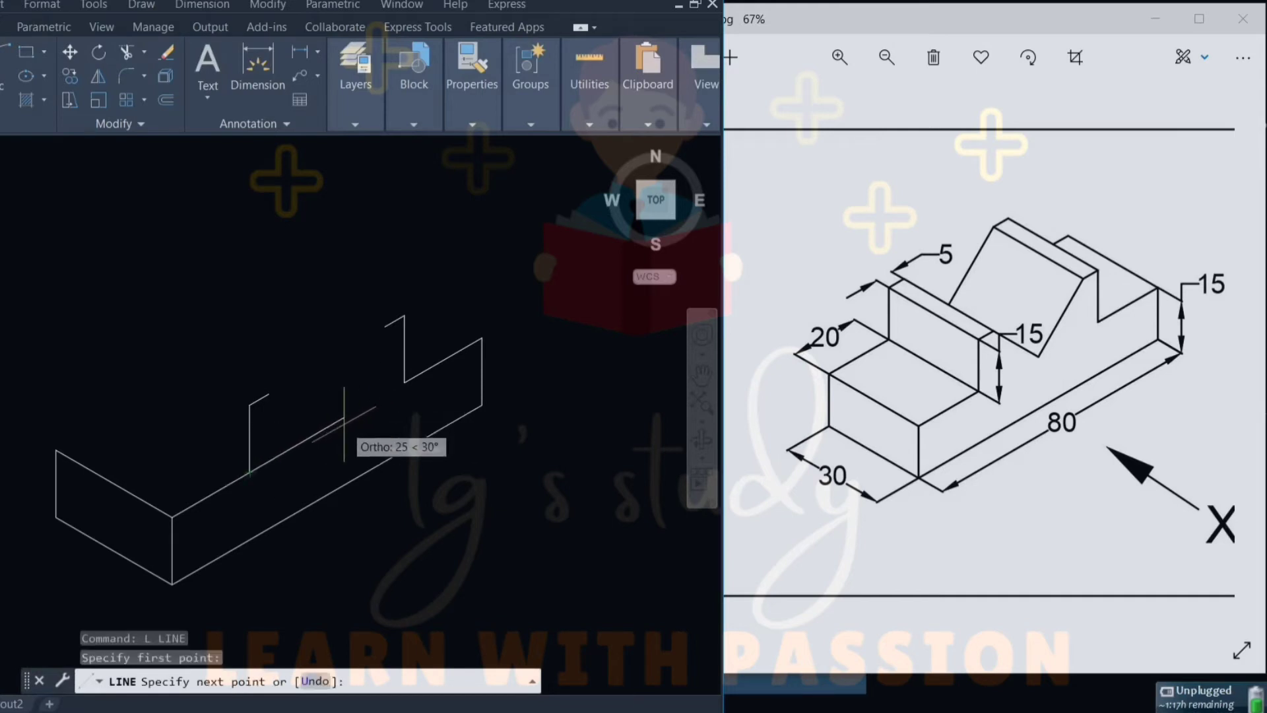
{"action": "type", "text": "20"}
{"action": "key", "text": "Return"}
{"action": "key", "text": "Return"}
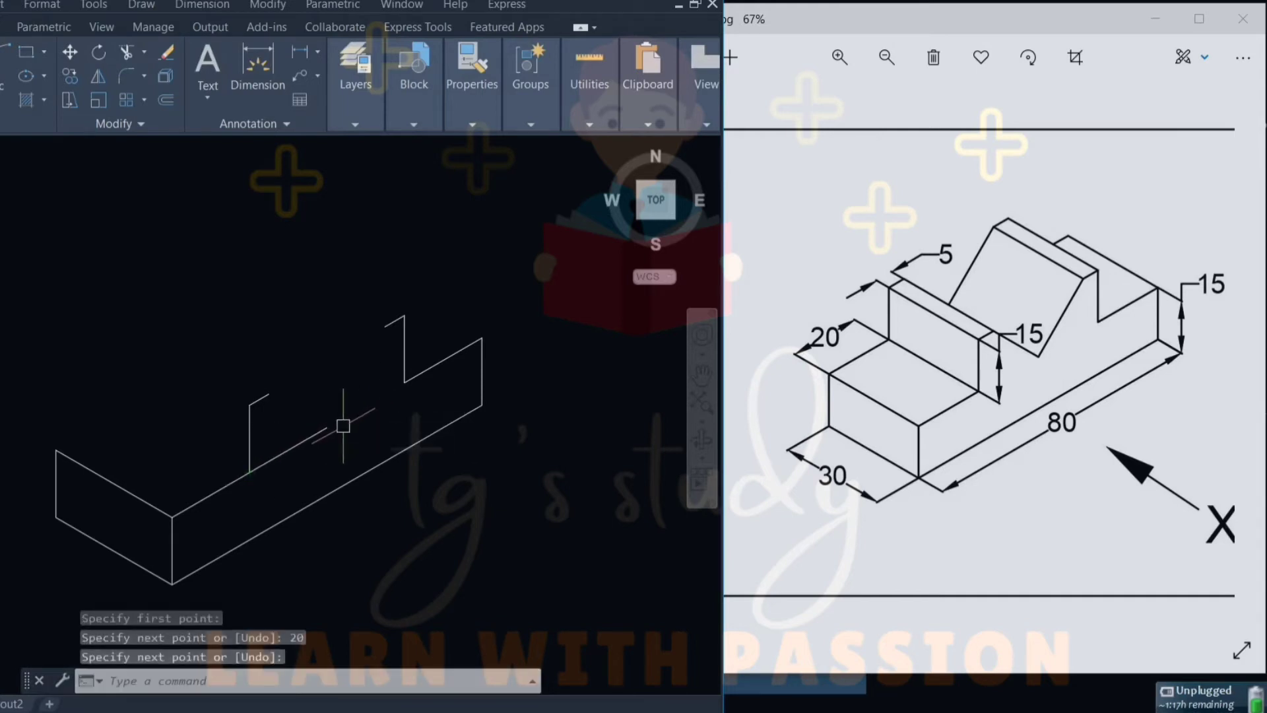
Draw the V-notch between the inner ends of the two 5 mm lines through the 20 mm helper line's end, and delete the helper line.
{"action": "type", "text": "l"}
{"action": "key", "text": "Return"}
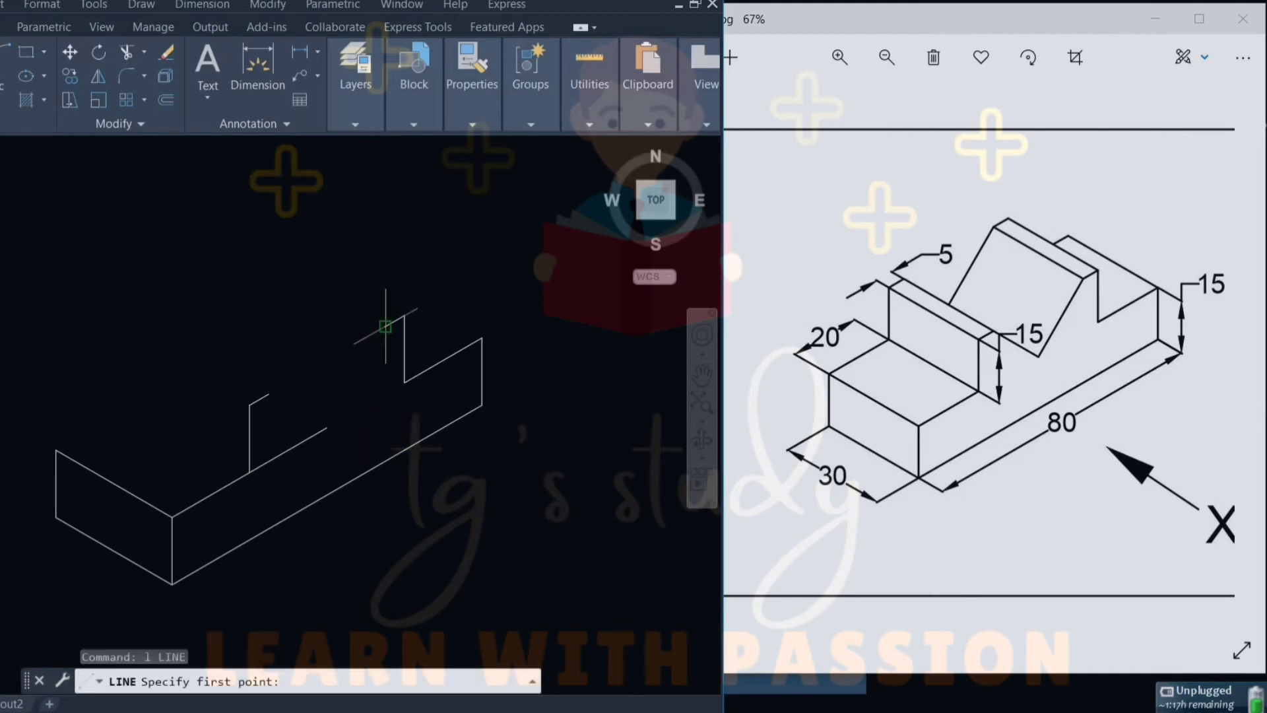
{"action": "left_click", "coordinate": [385, 326]}
{"action": "left_click", "coordinate": [328, 414]}
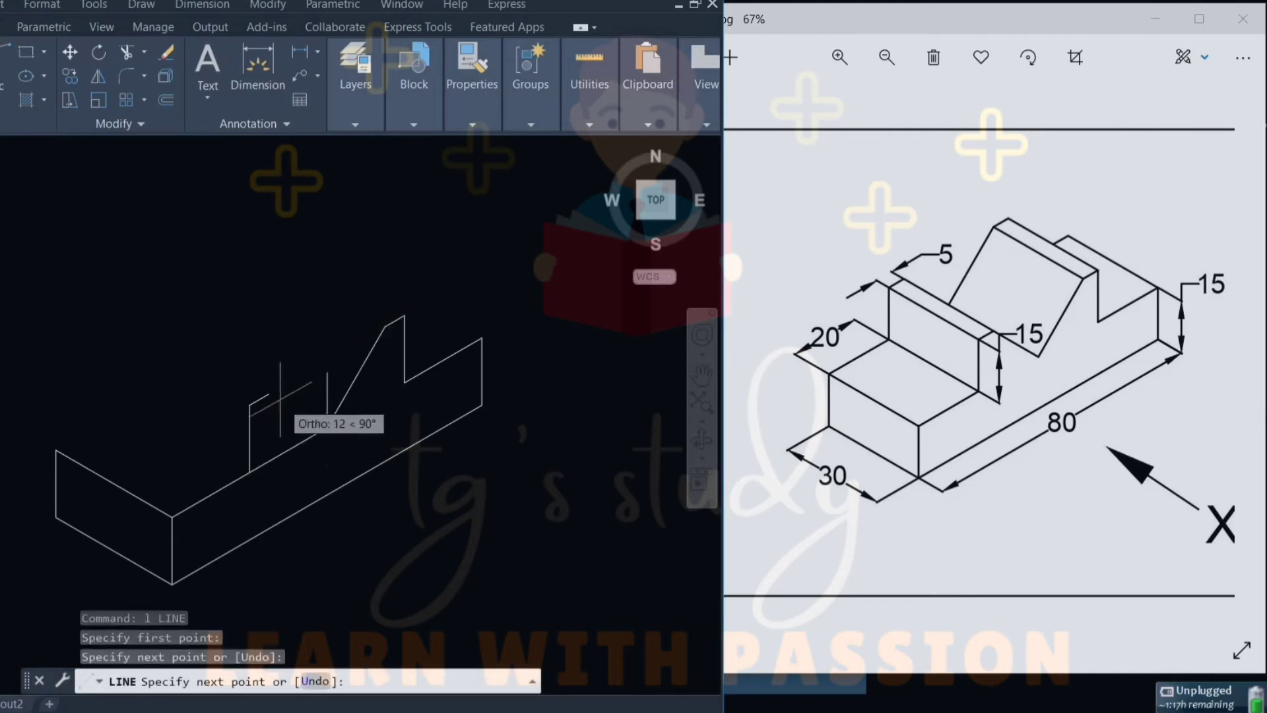
{"action": "left_click", "coordinate": [270, 394]}
{"action": "key", "text": "Escape"}
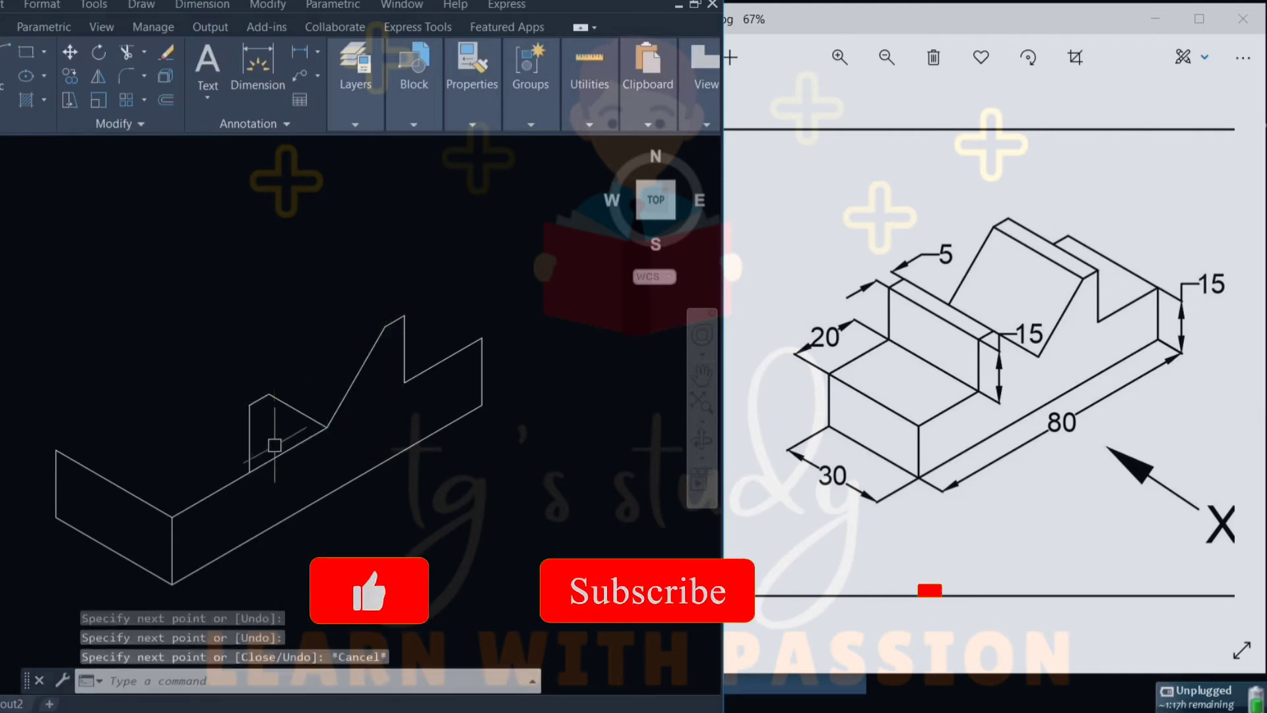
{"action": "left_click", "coordinate": [284, 453]}
{"action": "key", "text": "Delete"}
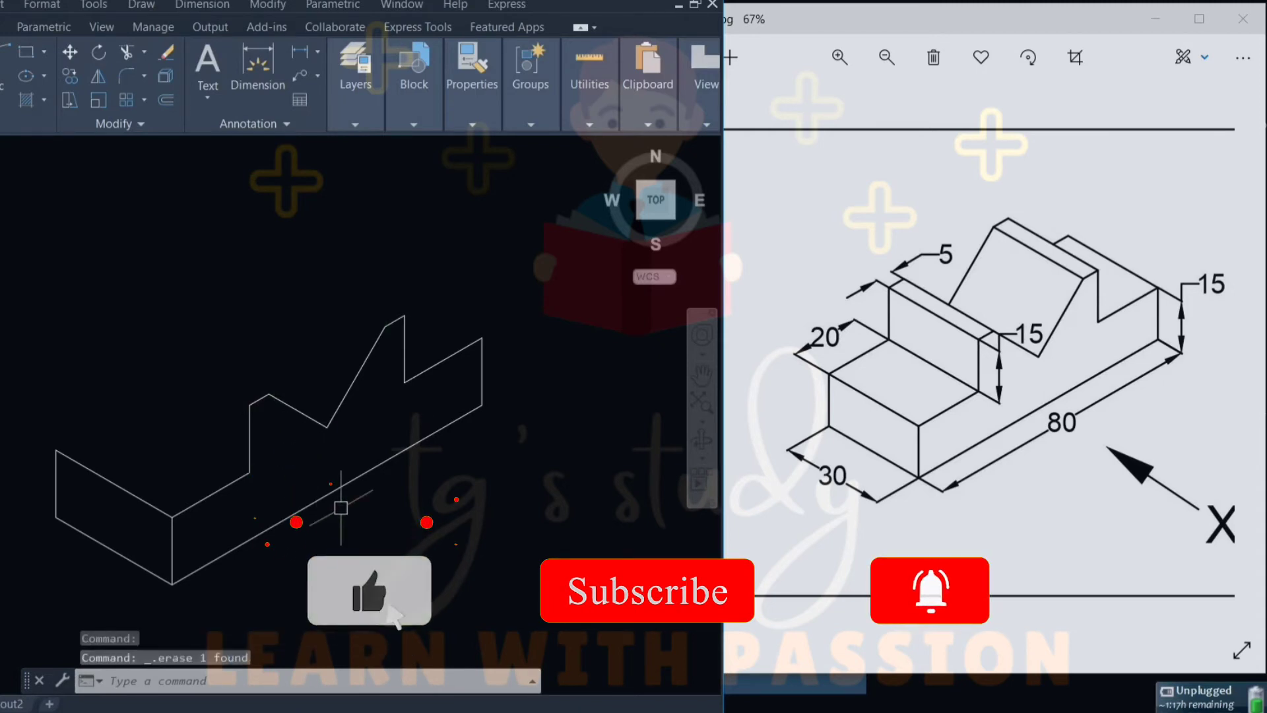
{"action": "type", "text": "l"}
{"action": "key", "text": "Return"}
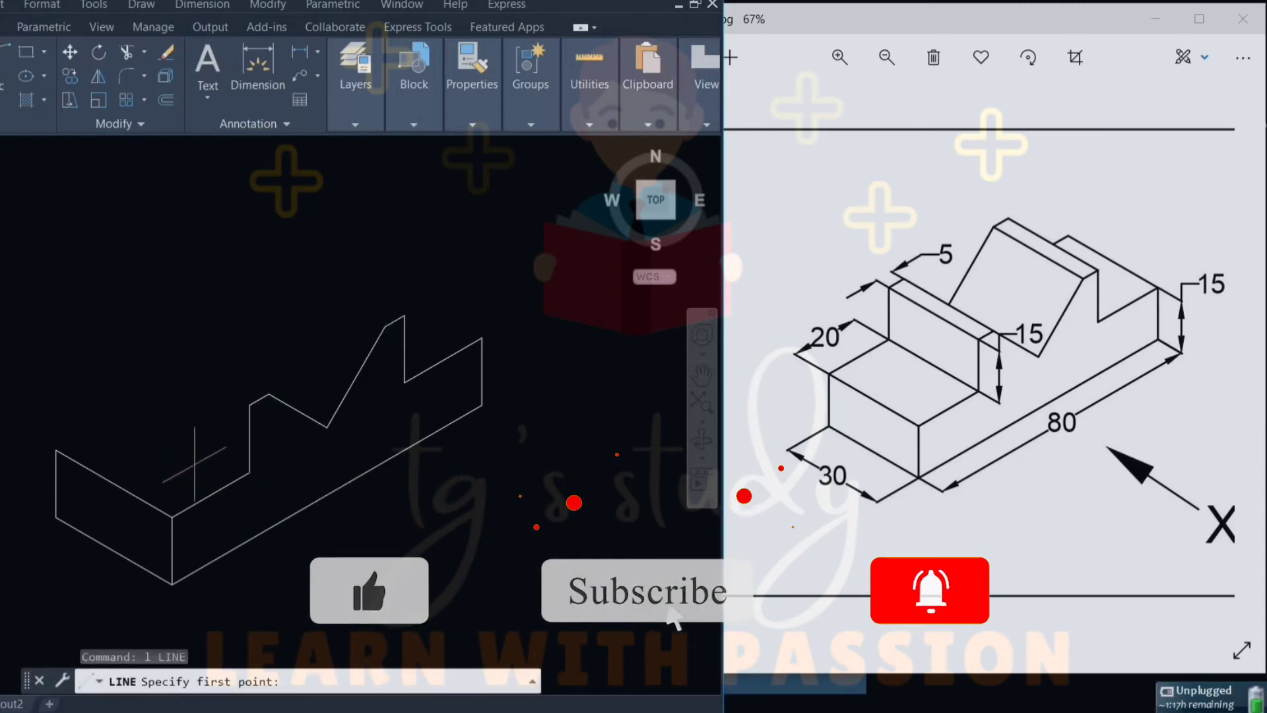
{"action": "key", "text": "Escape"}
Copy the end face's upper 30 mm edge from its corner at the 20 mm edge to the foot of the front step.
{"action": "left_click", "coordinate": [130, 484]}
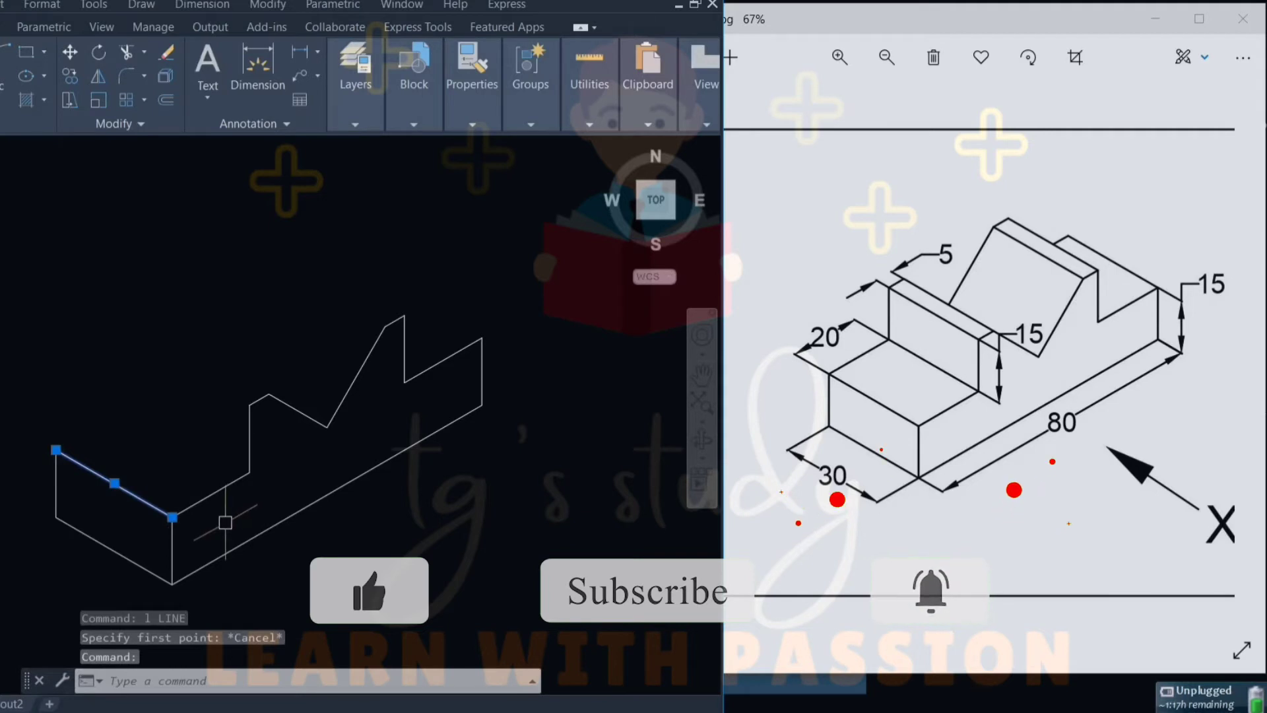
{"action": "type", "text": "co"}
{"action": "key", "text": "Return"}
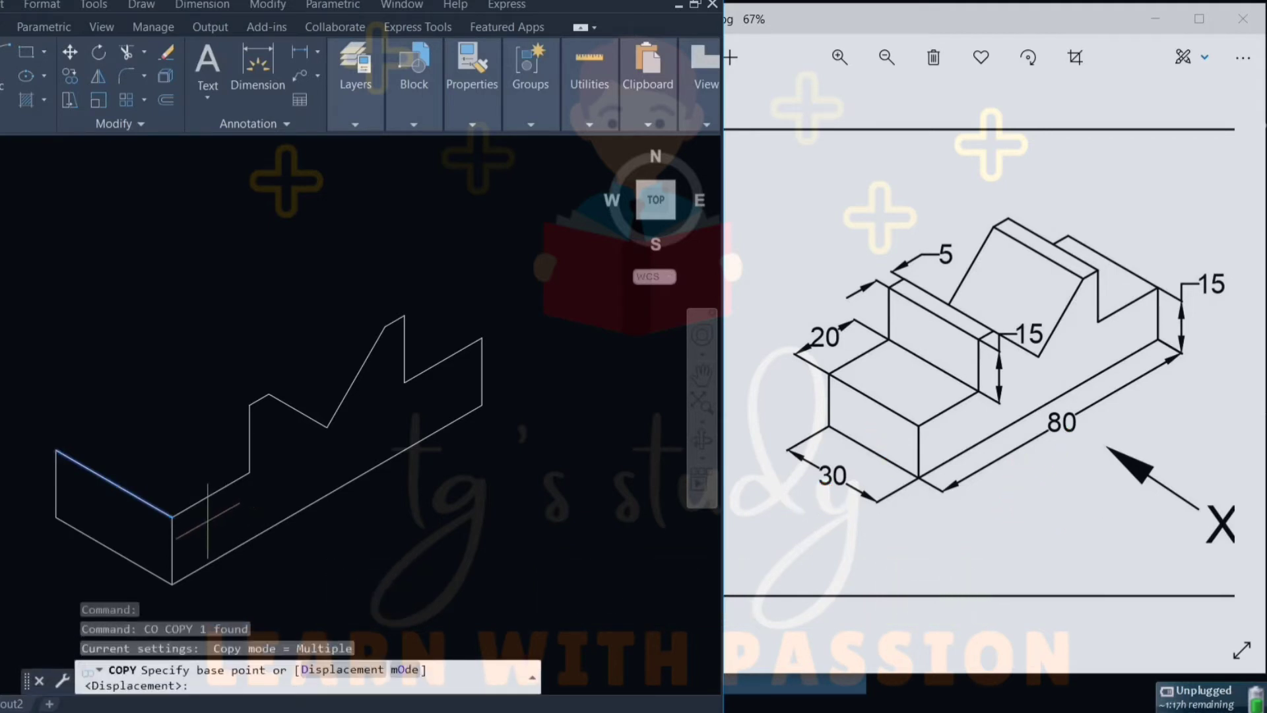
{"action": "left_click", "coordinate": [173, 516]}
{"action": "left_click", "coordinate": [249, 473]}
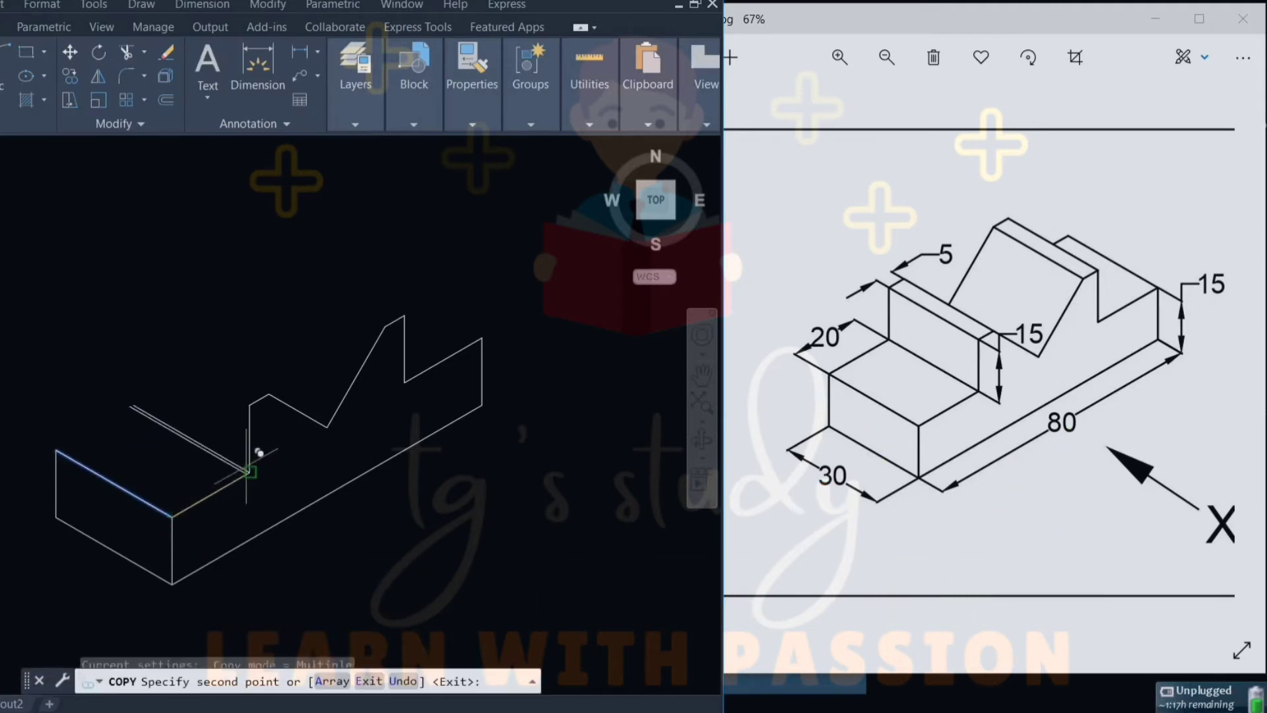
{"action": "key", "text": "Return"}
{"action": "left_click", "coordinate": [207, 501]}
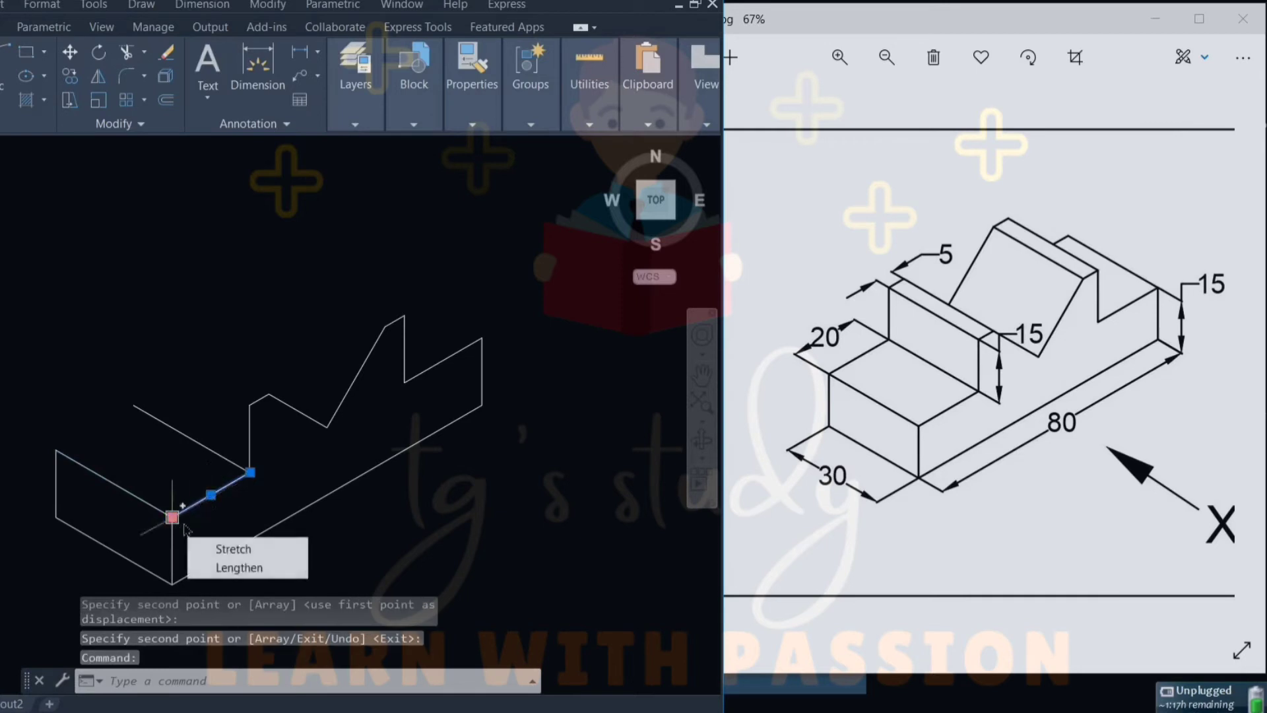
{"action": "key", "text": "Return"}
{"action": "key", "text": "Return"}
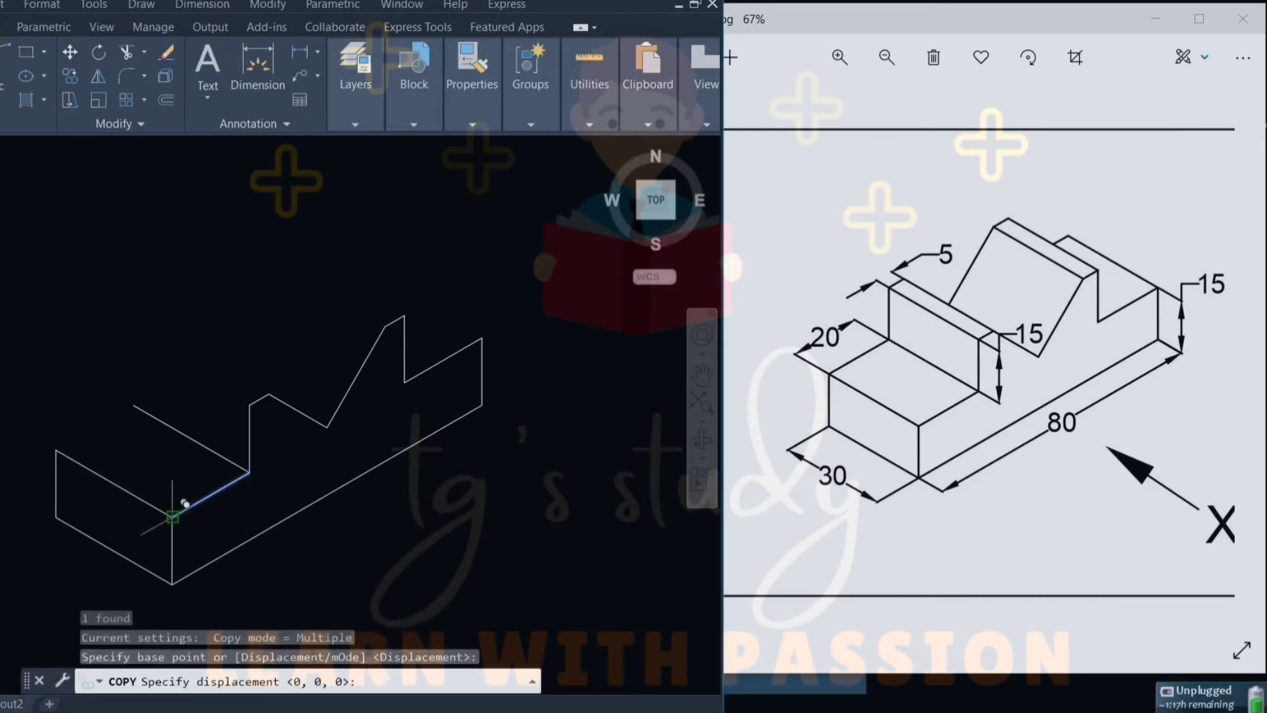
{"action": "key", "text": "Return"}
Copy the 20 mm edge of the low front ledge to the opposite upper corner of the 30 mm end face.
{"action": "key", "text": "Return"}
{"action": "left_click", "coordinate": [204, 504]}
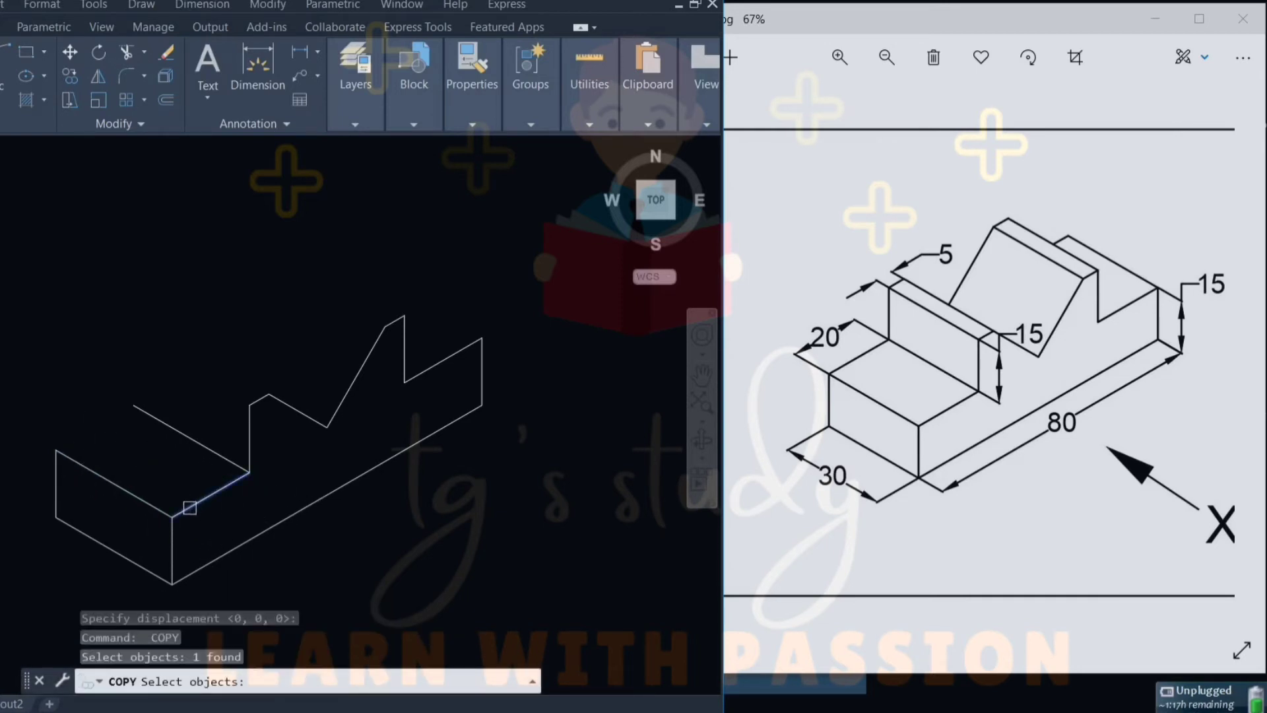
{"action": "key", "text": "Return"}
{"action": "left_click", "coordinate": [172, 516]}
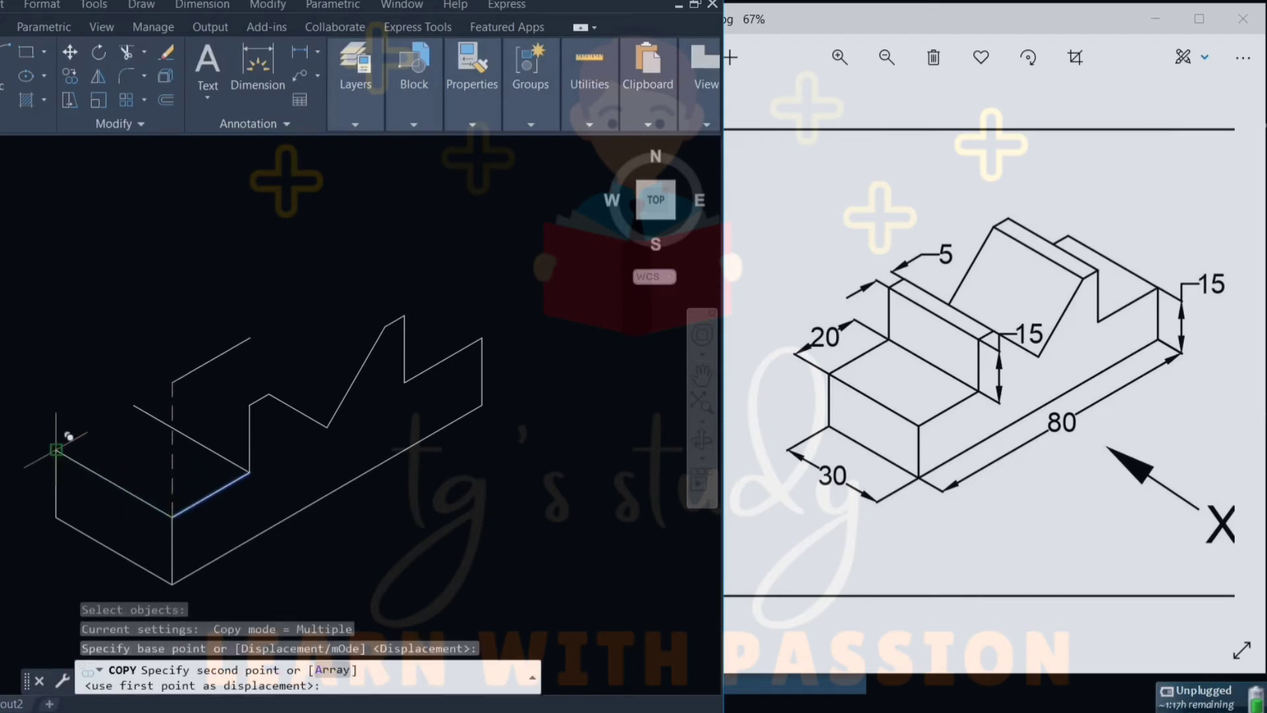
{"action": "left_click", "coordinate": [56, 451]}
{"action": "key", "text": "Return"}
Copy the 30 mm line at the front step's foot to the upper corner of the block's rear end.
{"action": "left_click", "coordinate": [189, 437]}
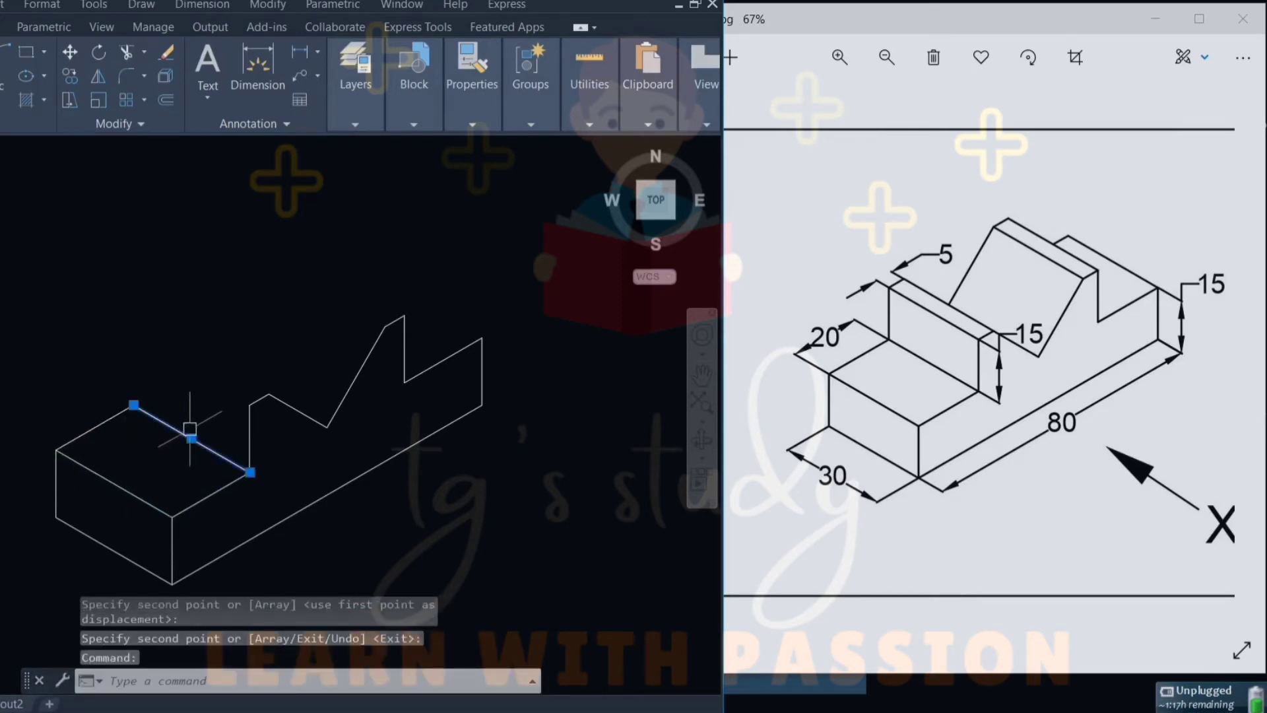
{"action": "key", "text": "Return"}
{"action": "left_click", "coordinate": [250, 471]}
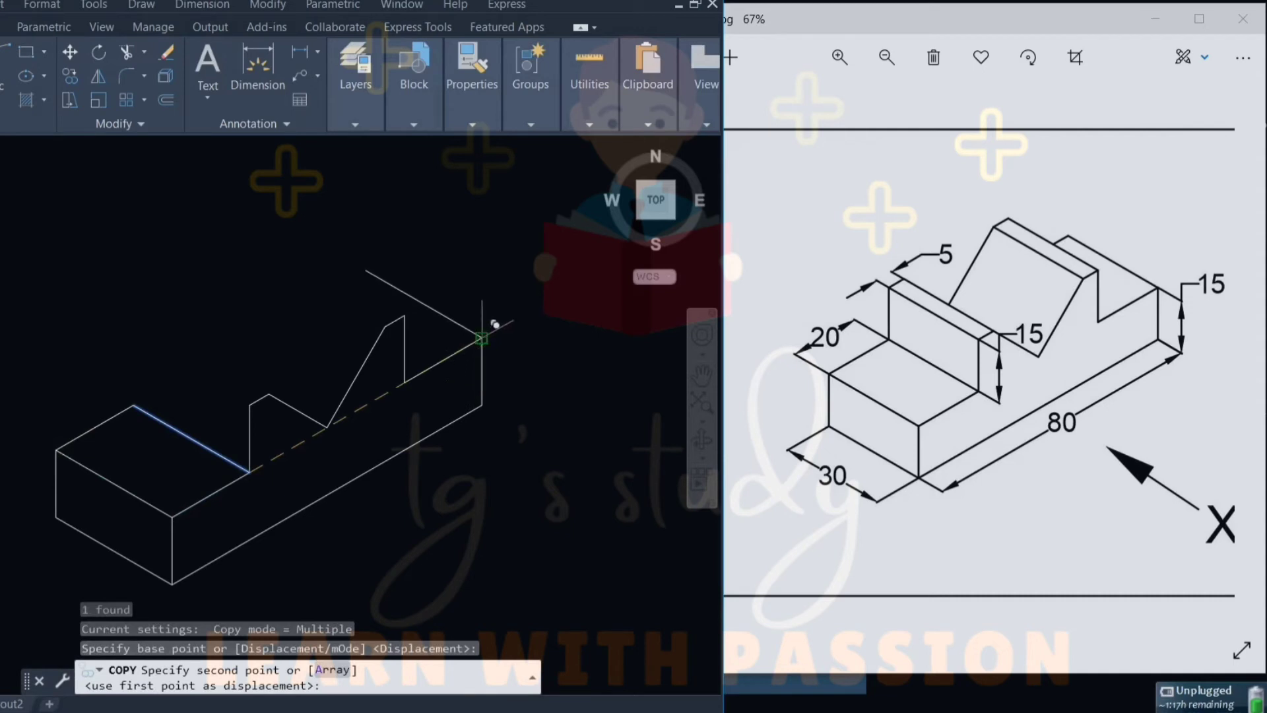
{"action": "left_click", "coordinate": [482, 338]}
{"action": "key", "text": "Escape"}
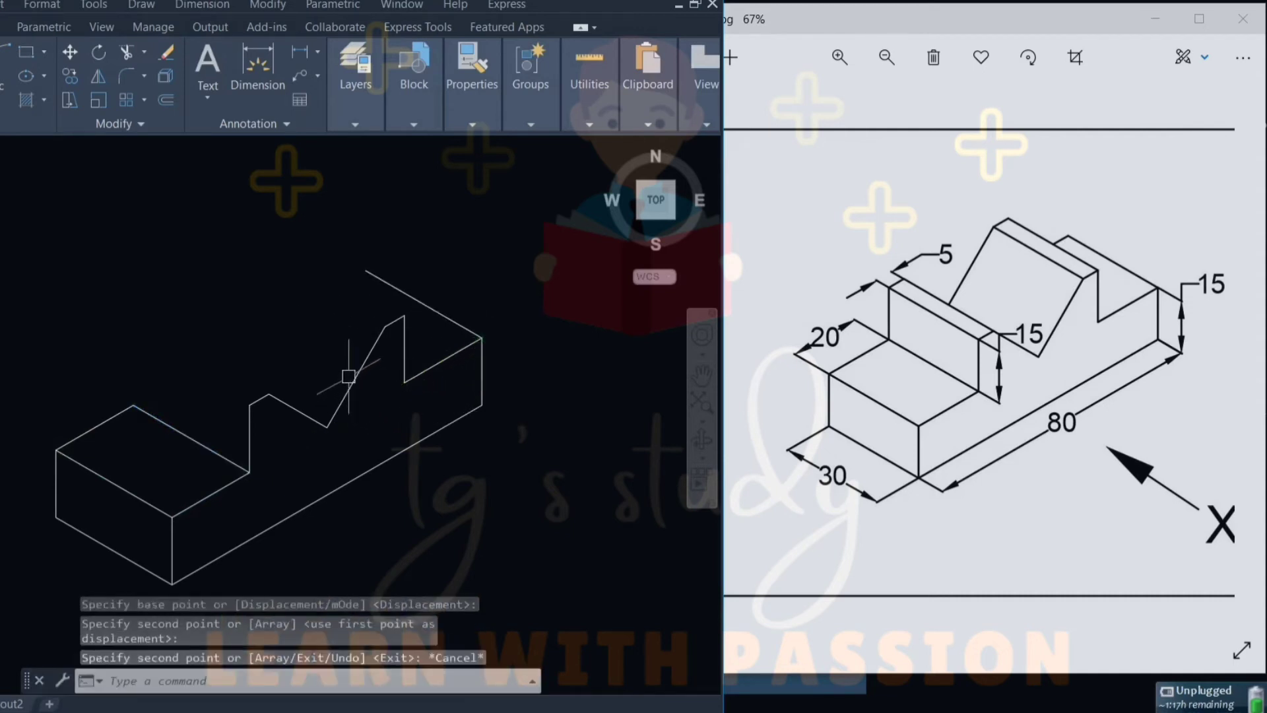
Copy the 30 mm line at the front step's foot to both ends of the front and rear 5 mm top edges.
{"action": "left_click", "coordinate": [216, 451]}
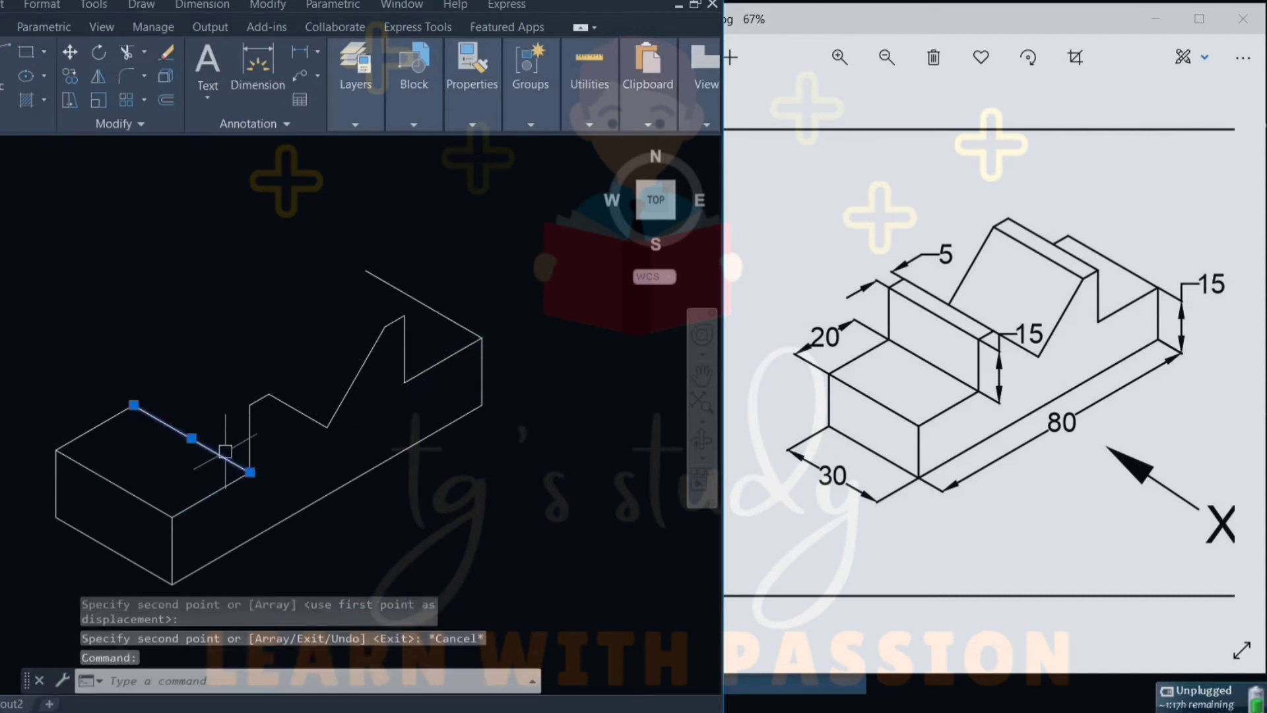
{"action": "key", "text": "Return"}
{"action": "left_click", "coordinate": [249, 472]}
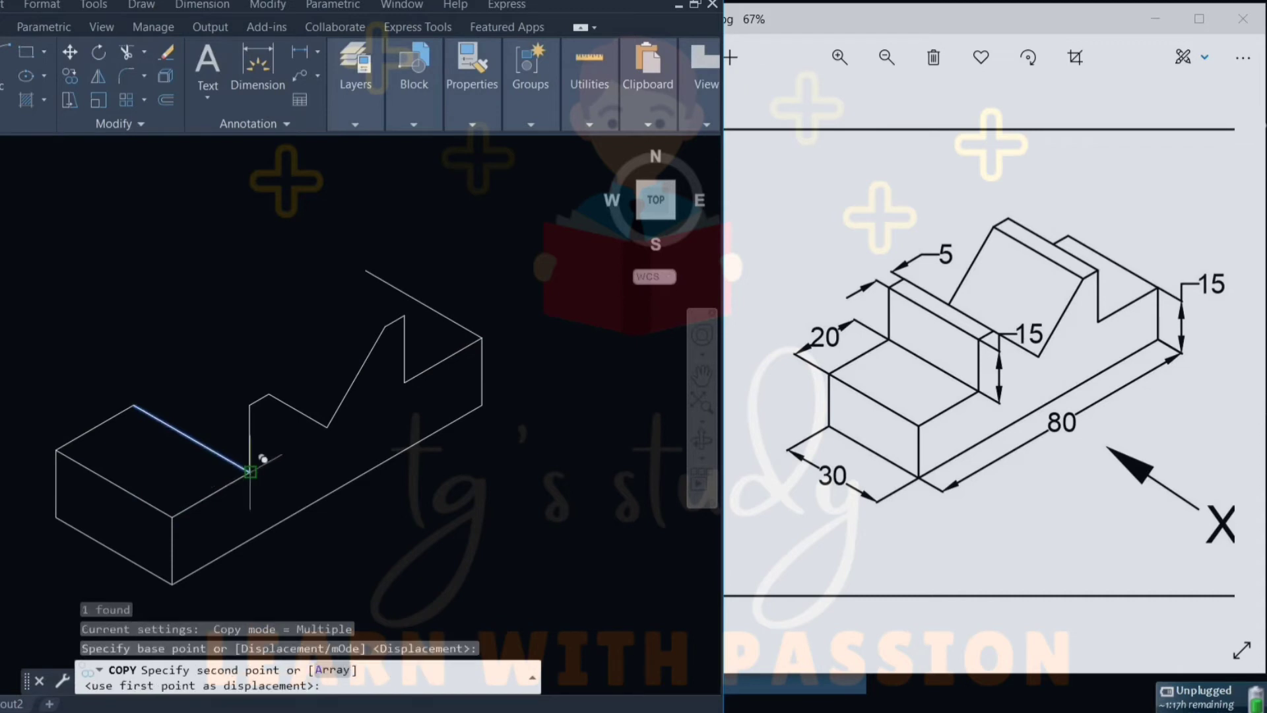
{"action": "left_click", "coordinate": [249, 405]}
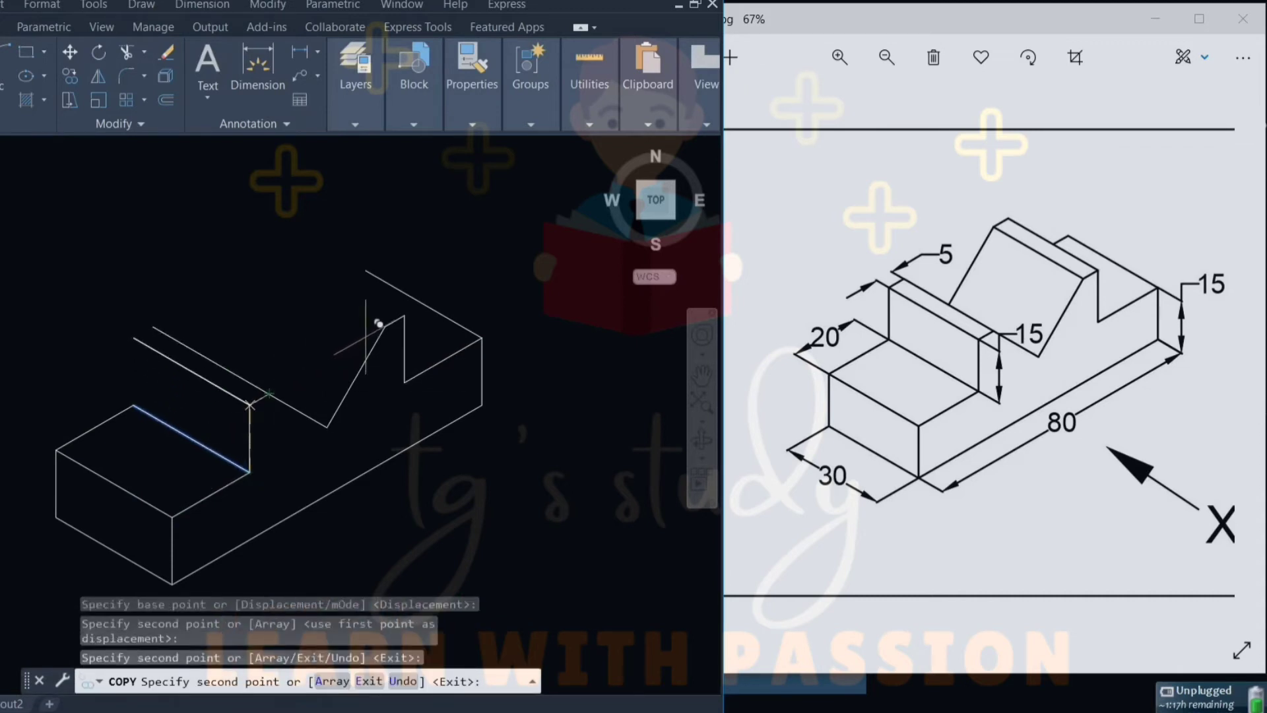
{"action": "left_click", "coordinate": [386, 326]}
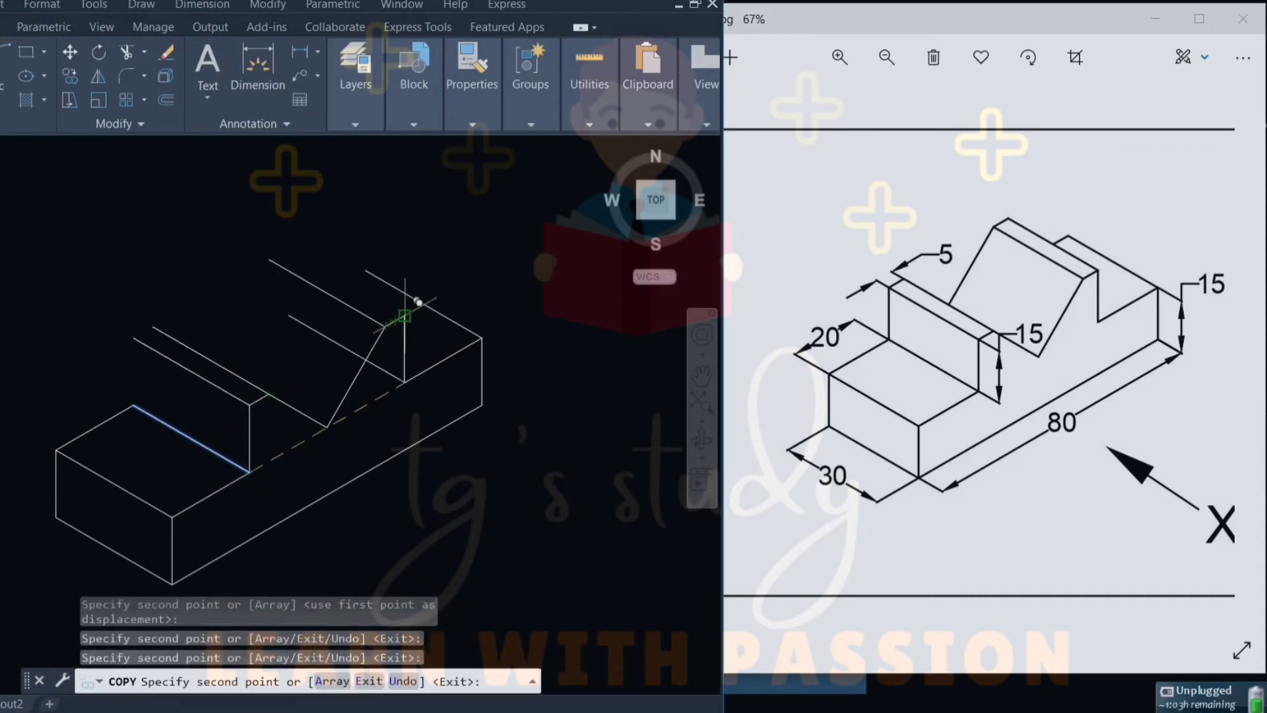
{"action": "left_click", "coordinate": [404, 315]}
{"action": "key", "text": "Escape"}
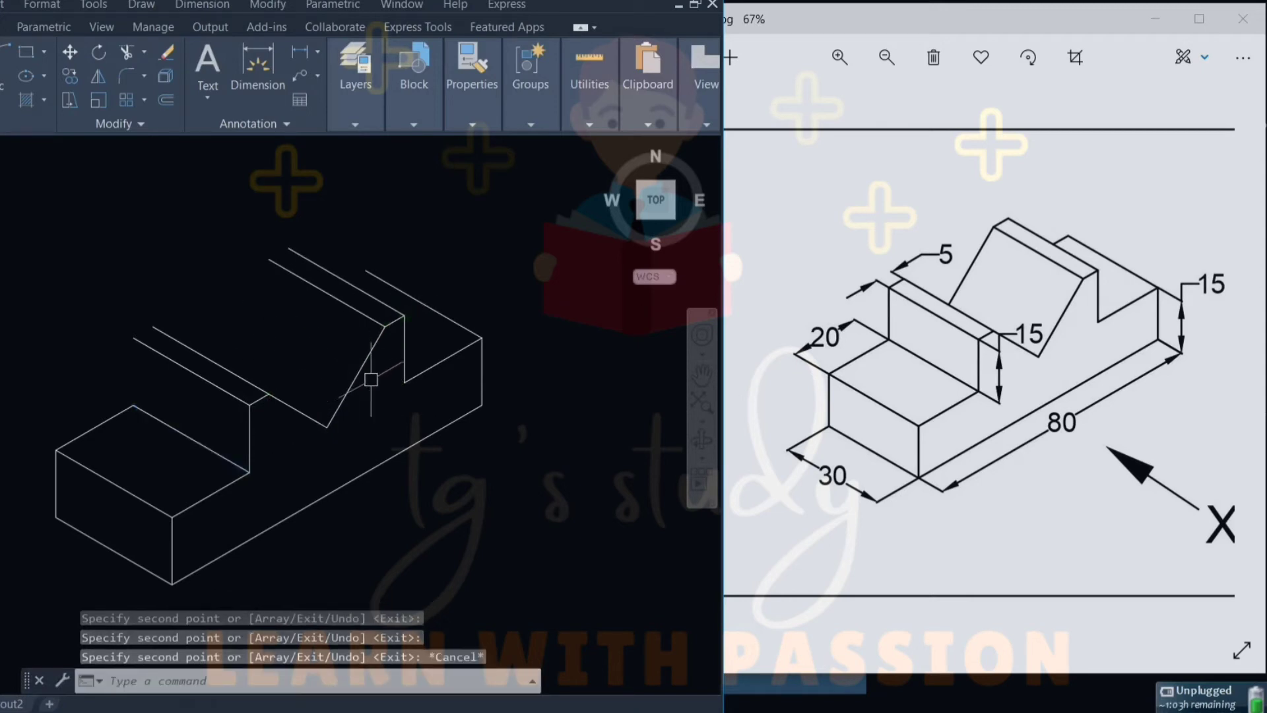
{"action": "left_click", "coordinate": [380, 368]}
{"action": "key", "text": "Escape"}
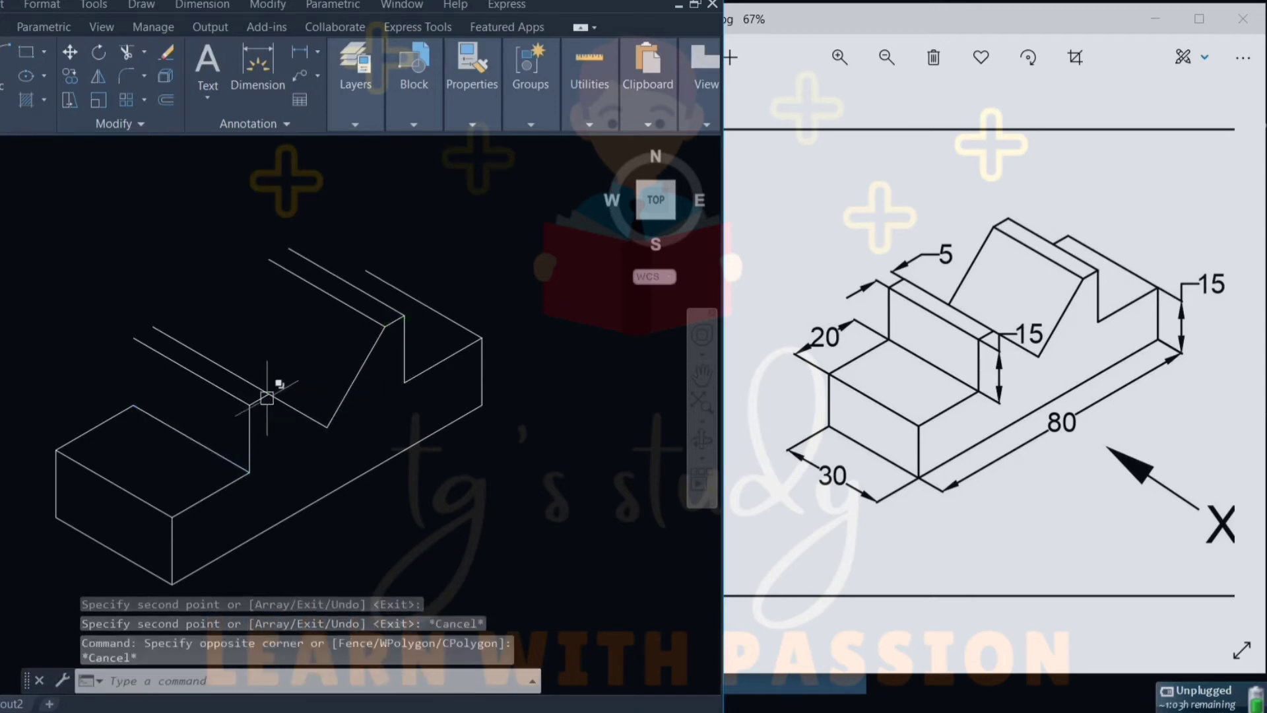
Copy the short 5 mm edge atop the front step to the far ends of both 5 mm wide top faces.
{"action": "scroll", "coordinate": [266, 397], "scroll_direction": "up", "scroll_amount": 3}
{"action": "left_click", "coordinate": [231, 421]}
{"action": "scroll", "coordinate": [230, 420], "scroll_direction": "down", "scroll_amount": 2}
{"action": "key", "text": "Return"}
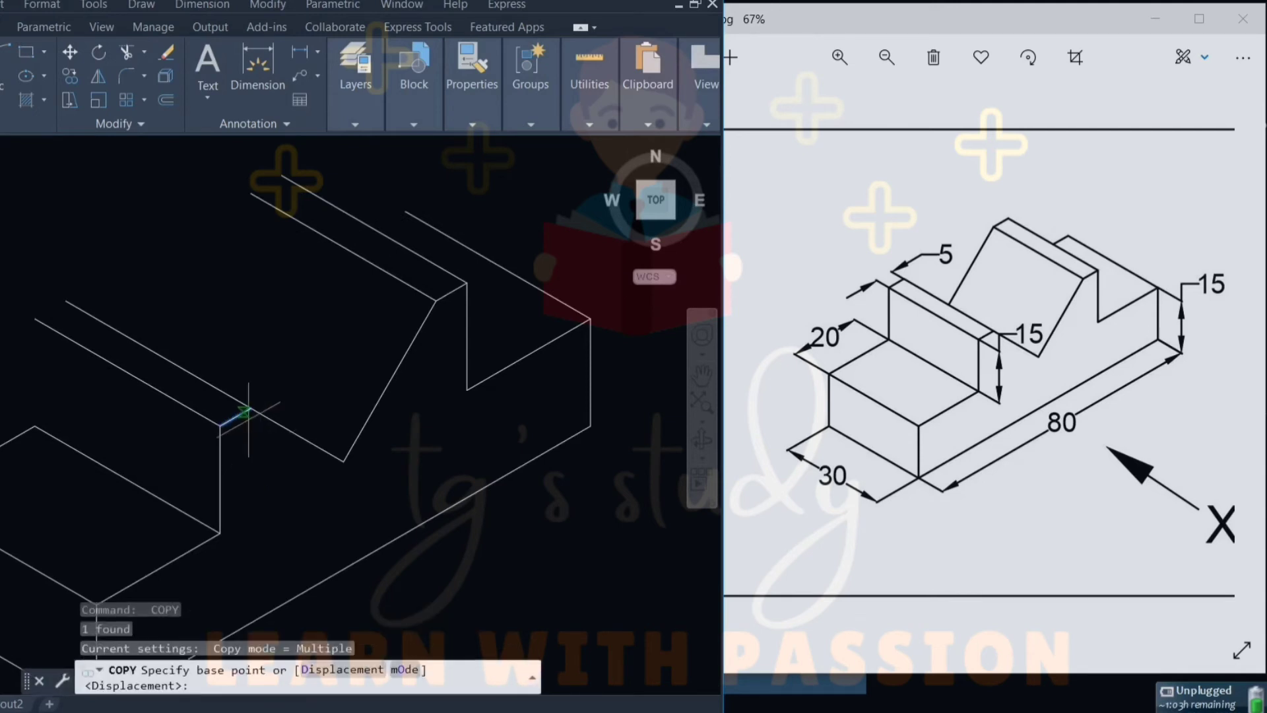
{"action": "left_click", "coordinate": [251, 409]}
{"action": "scroll", "coordinate": [309, 325], "scroll_direction": "down", "scroll_amount": 2}
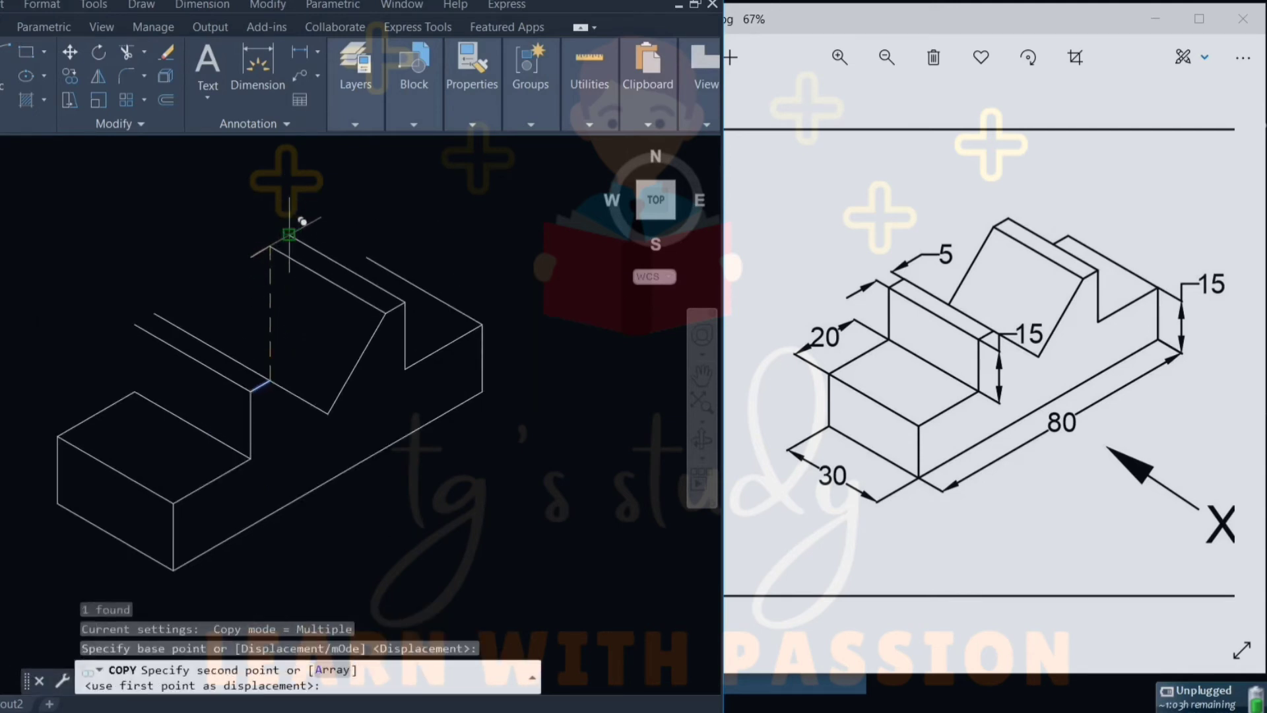
{"action": "left_click", "coordinate": [288, 235]}
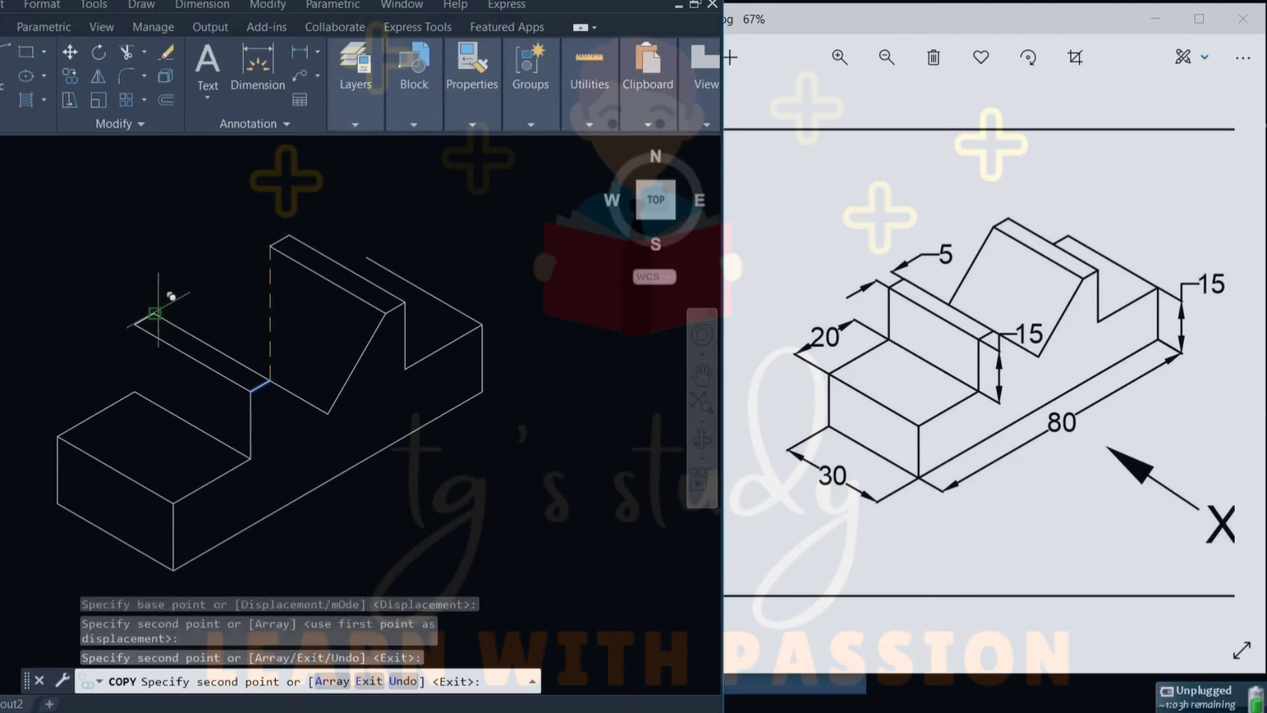
{"action": "key", "text": "Escape"}
Copy the sloping V-notch edge from its upper end to the far corner of the rear raised top face.
{"action": "left_click", "coordinate": [379, 359]}
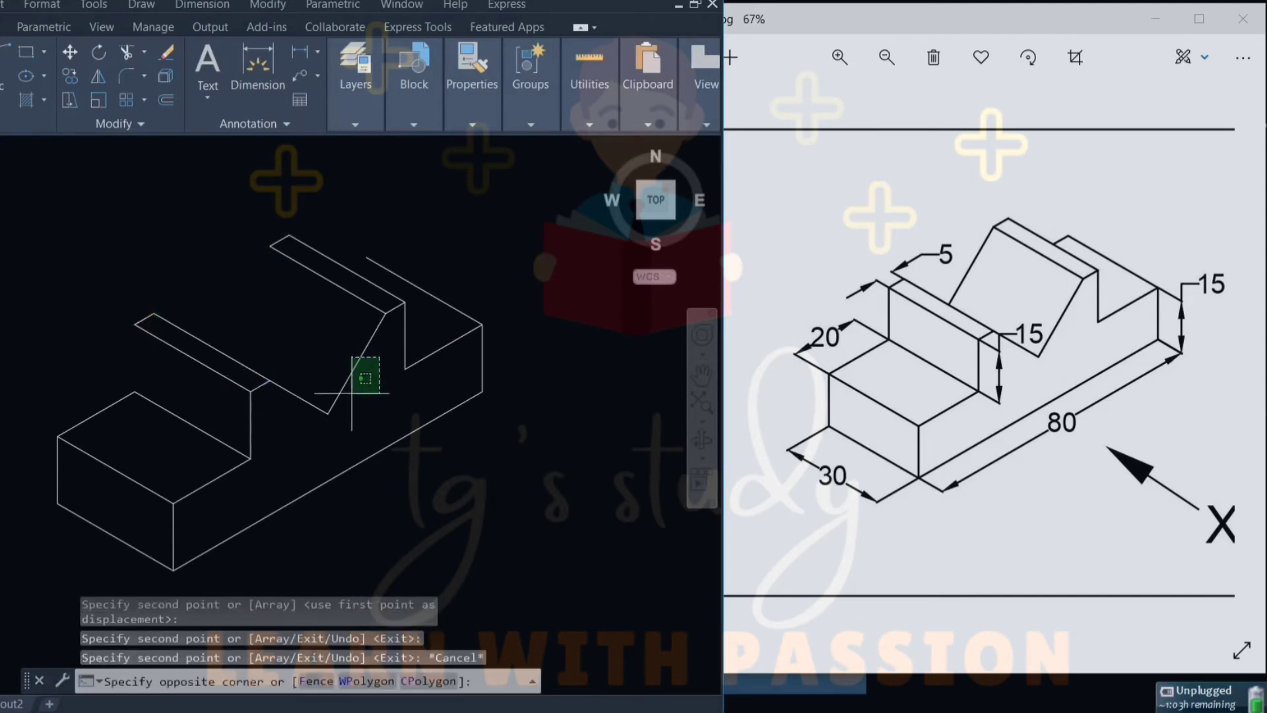
{"action": "left_click", "coordinate": [336, 377]}
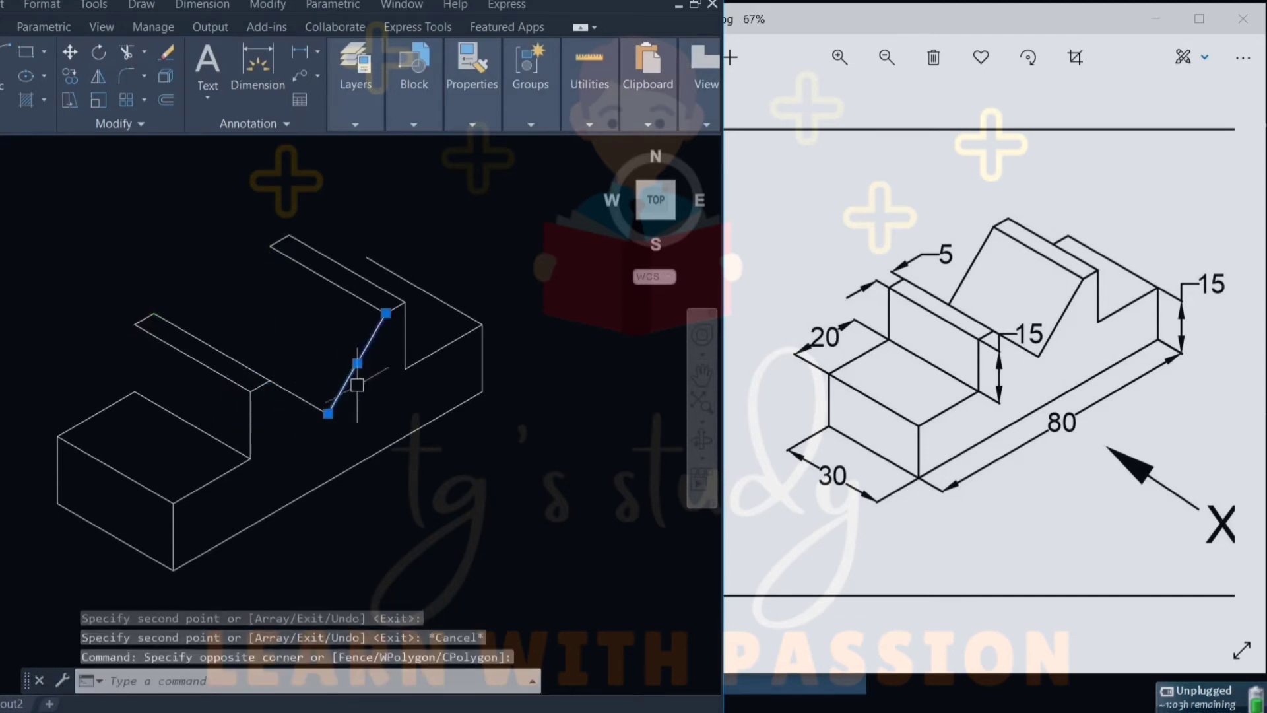
{"action": "type", "text": "co"}
{"action": "key", "text": "Return"}
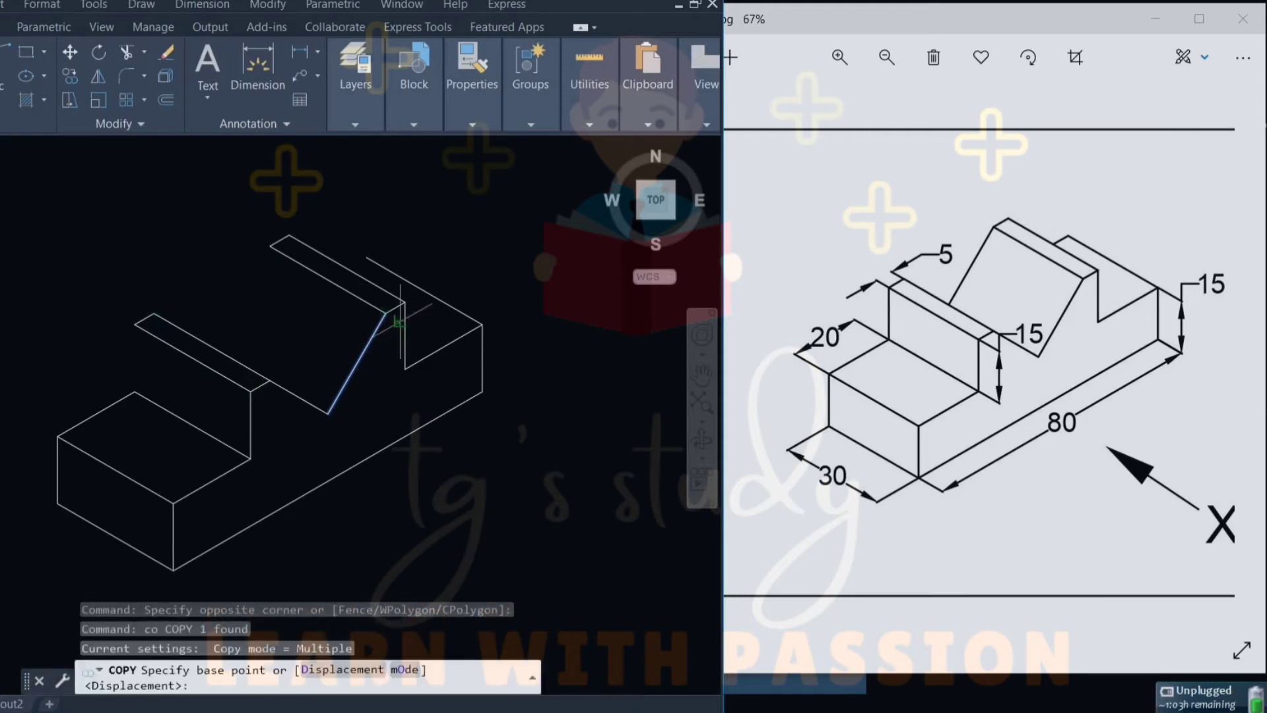
{"action": "left_click", "coordinate": [386, 315]}
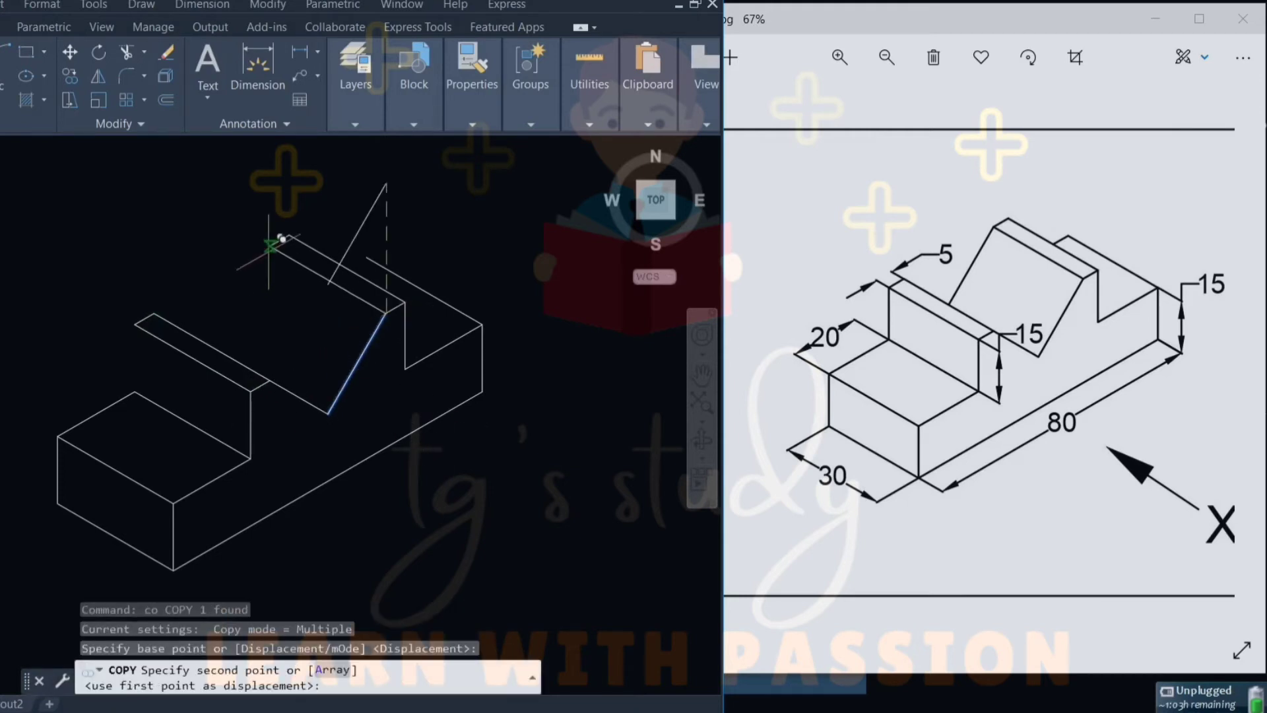
{"action": "left_click", "coordinate": [272, 245]}
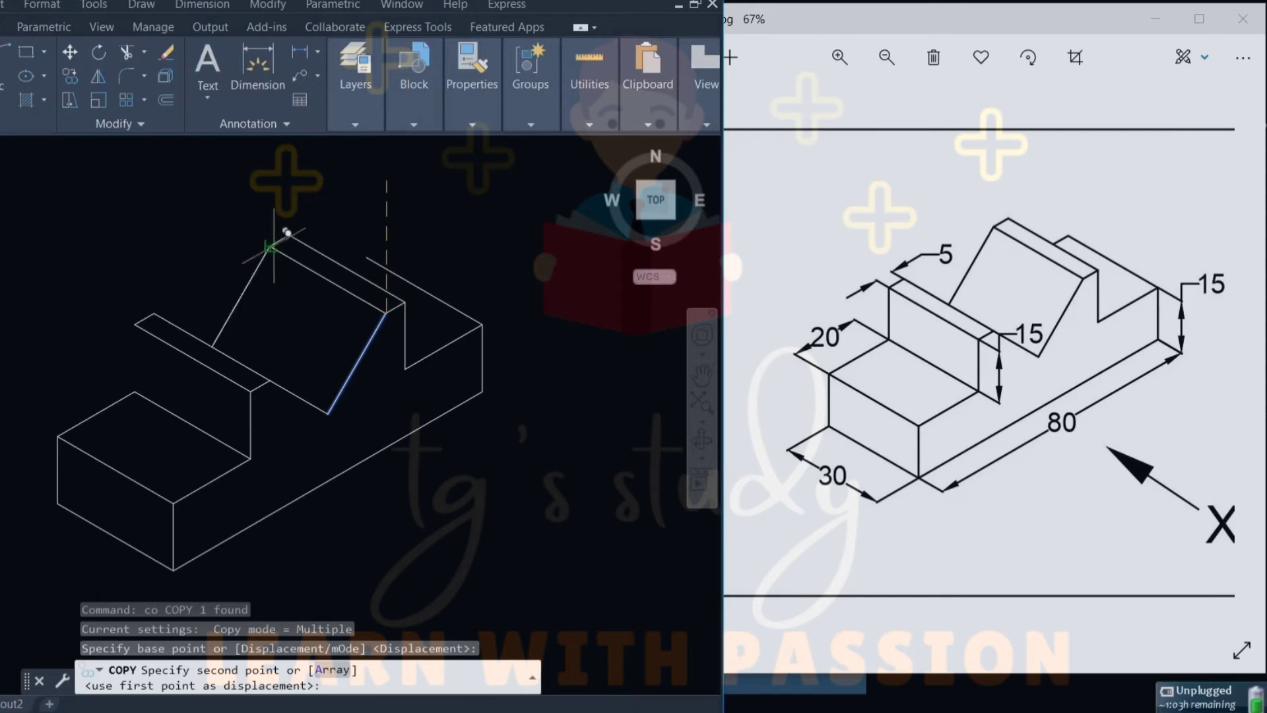
{"action": "key", "text": "Escape"}
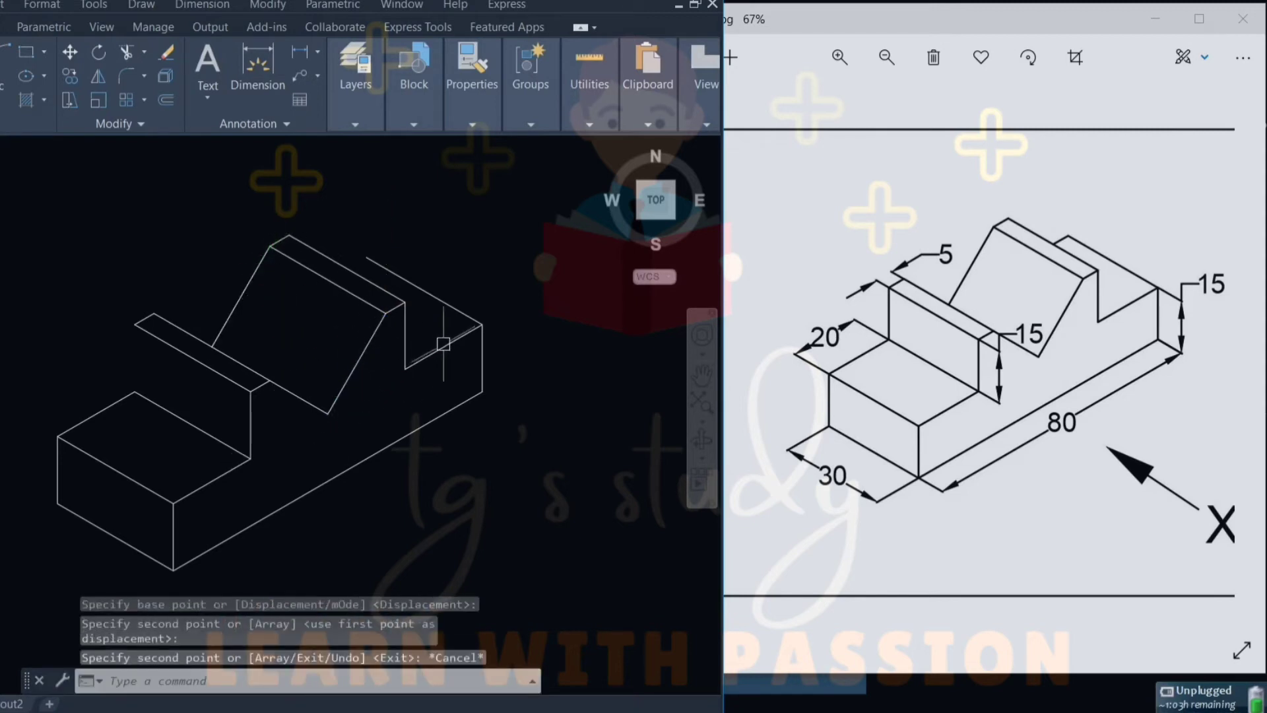
Copy the front step's vertical edge from its upper end to the far front corner of the 5 mm top face.
{"action": "left_click", "coordinate": [444, 346]}
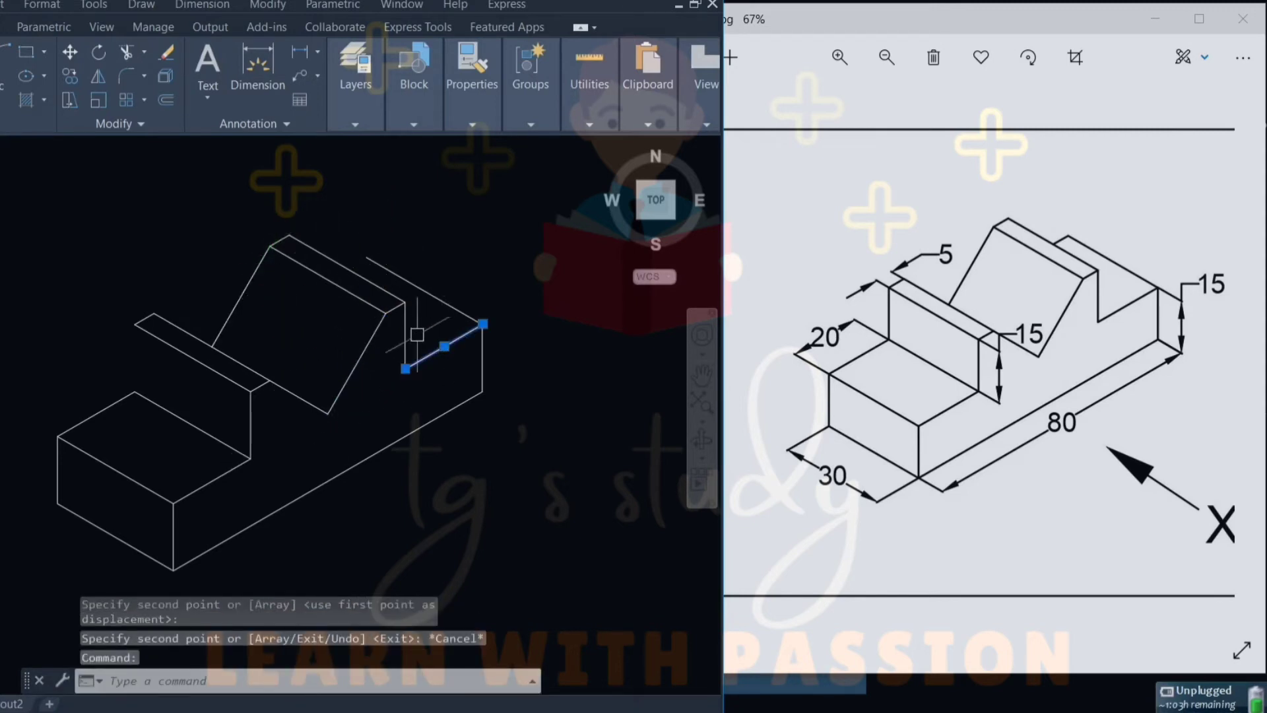
{"action": "key", "text": "Escape"}
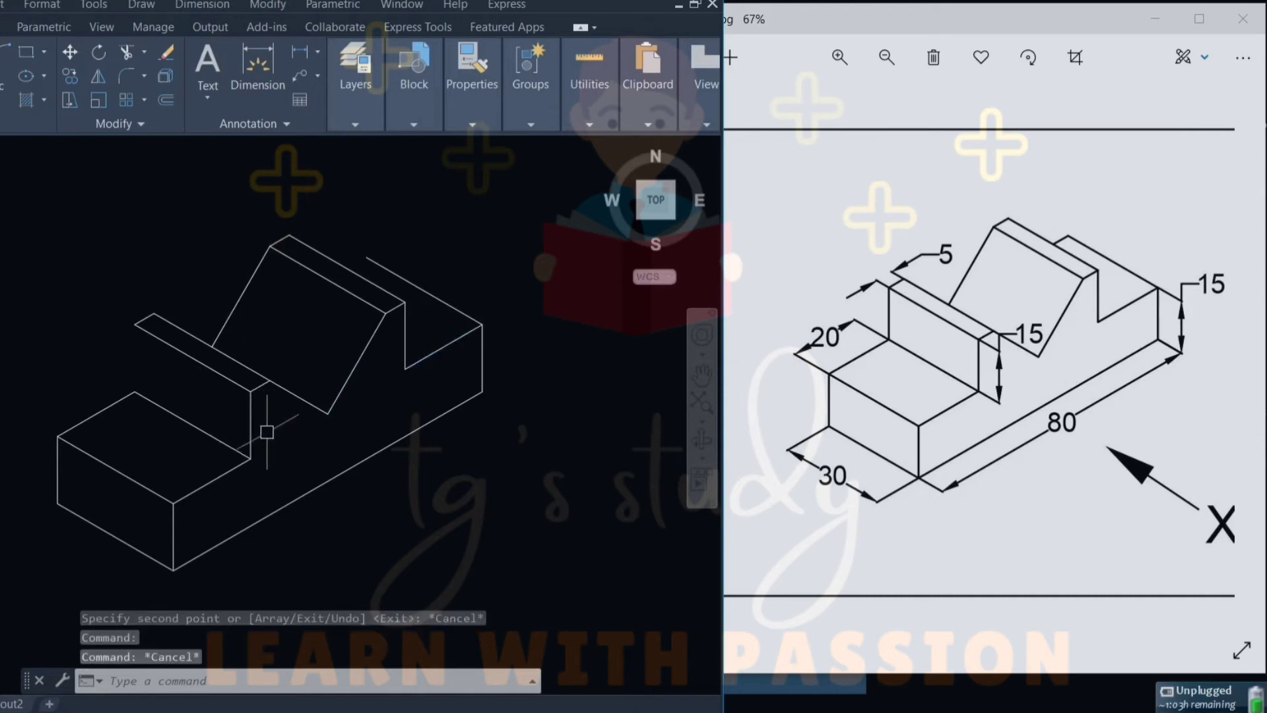
{"action": "left_click", "coordinate": [243, 417]}
{"action": "left_click", "coordinate": [256, 424]}
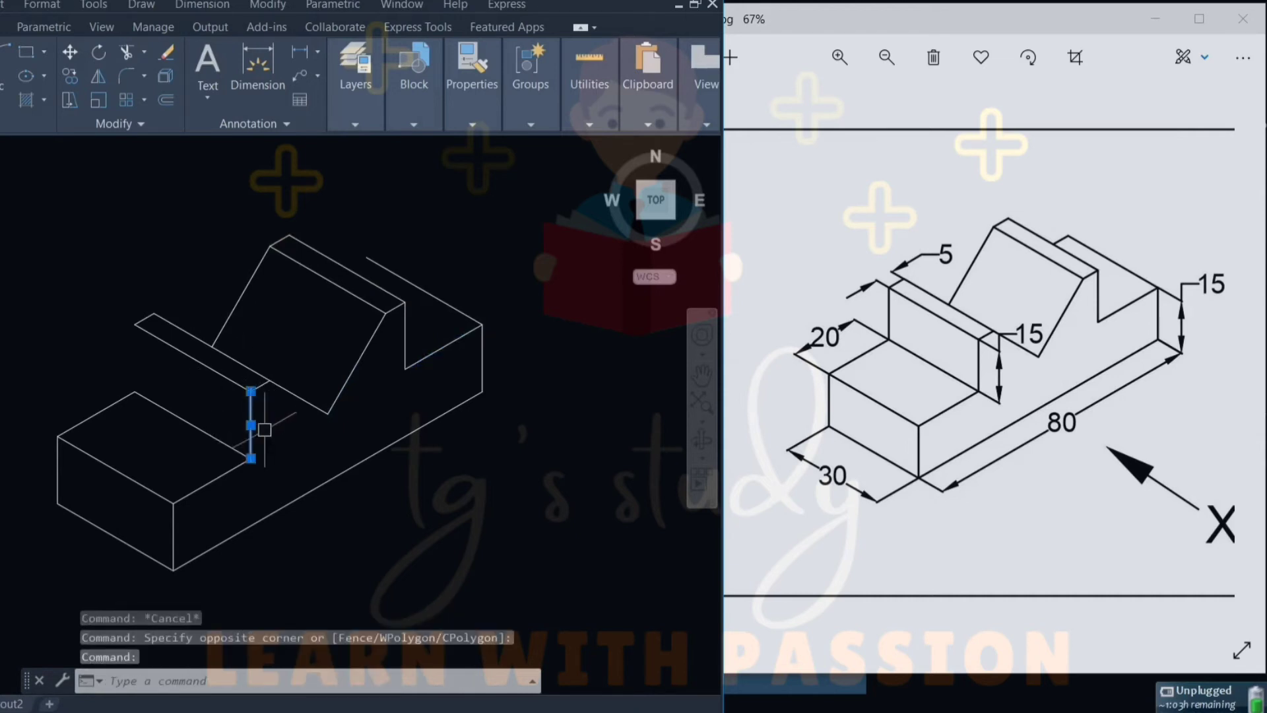
{"action": "type", "text": "co"}
{"action": "key", "text": "Return"}
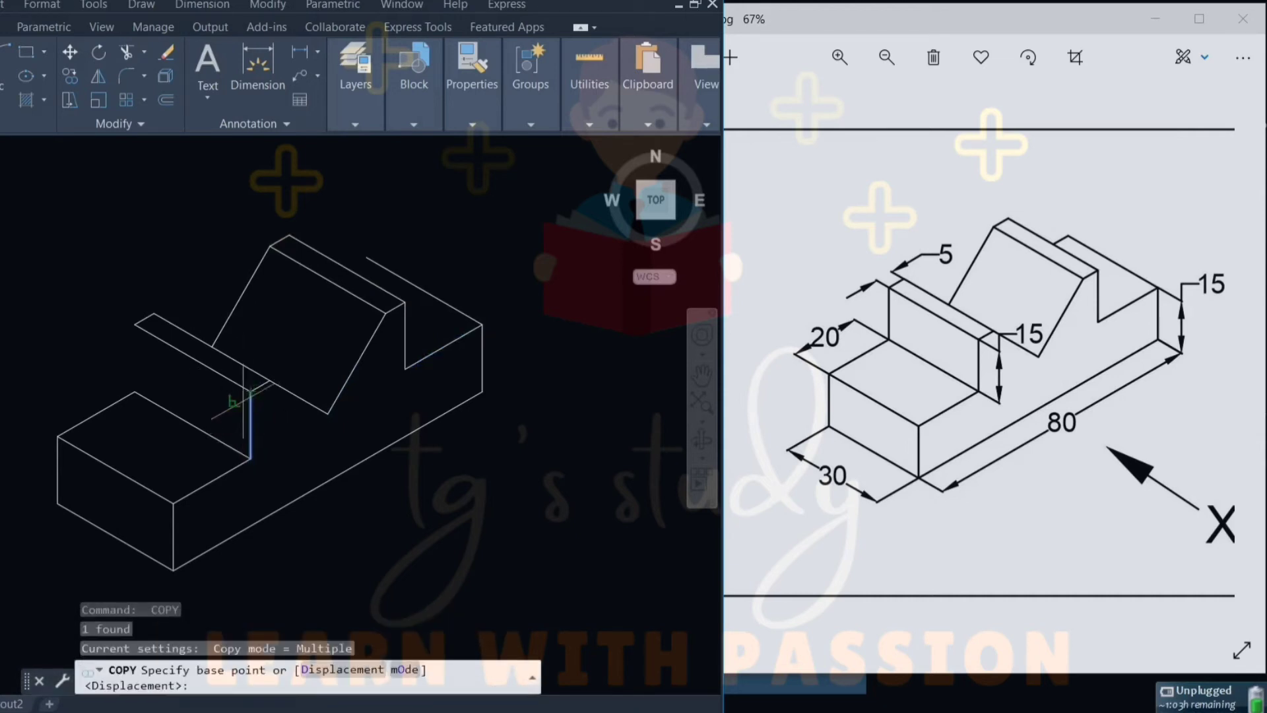
{"action": "left_click", "coordinate": [251, 392]}
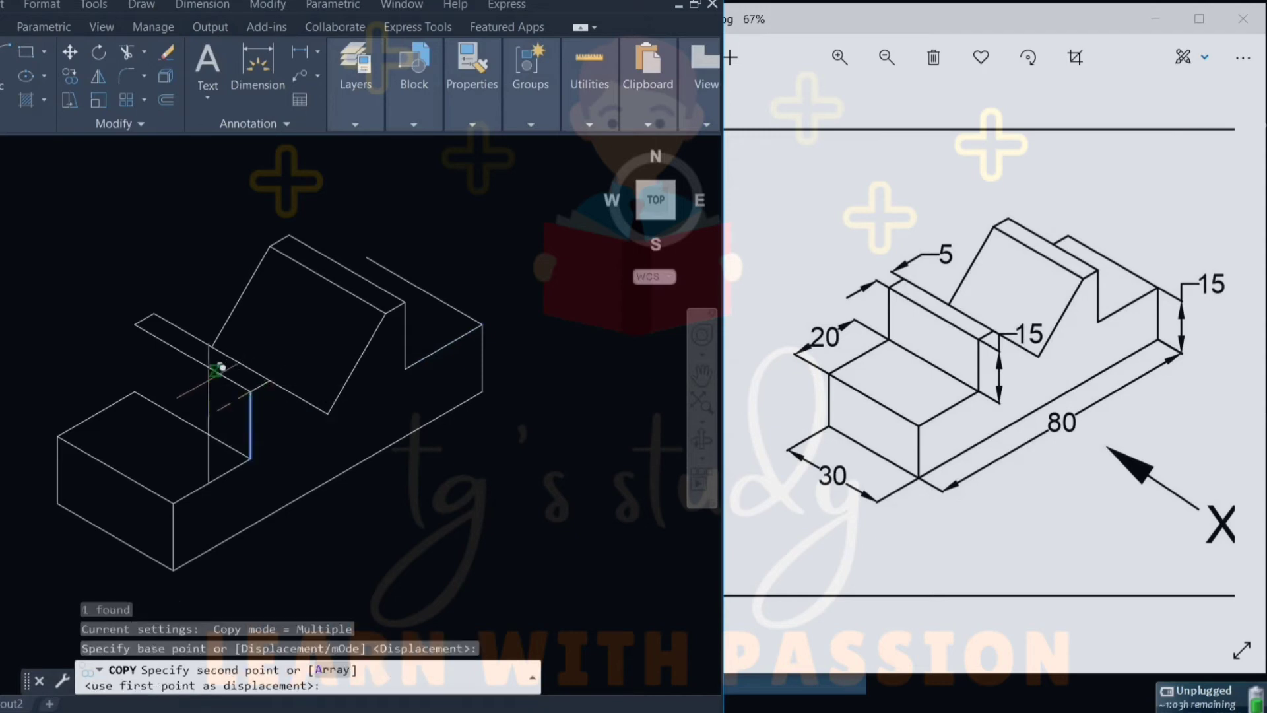
{"action": "left_click", "coordinate": [136, 323]}
{"action": "key", "text": "Escape"}
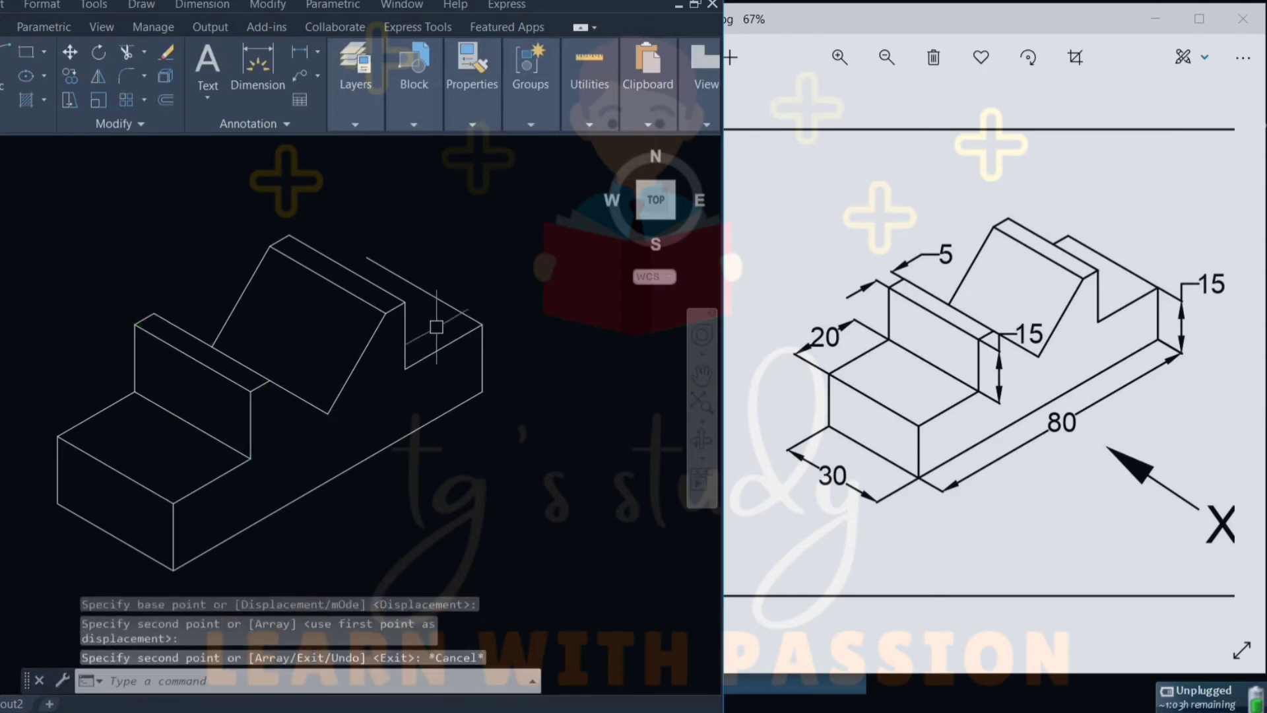
{"action": "left_click", "coordinate": [449, 339]}
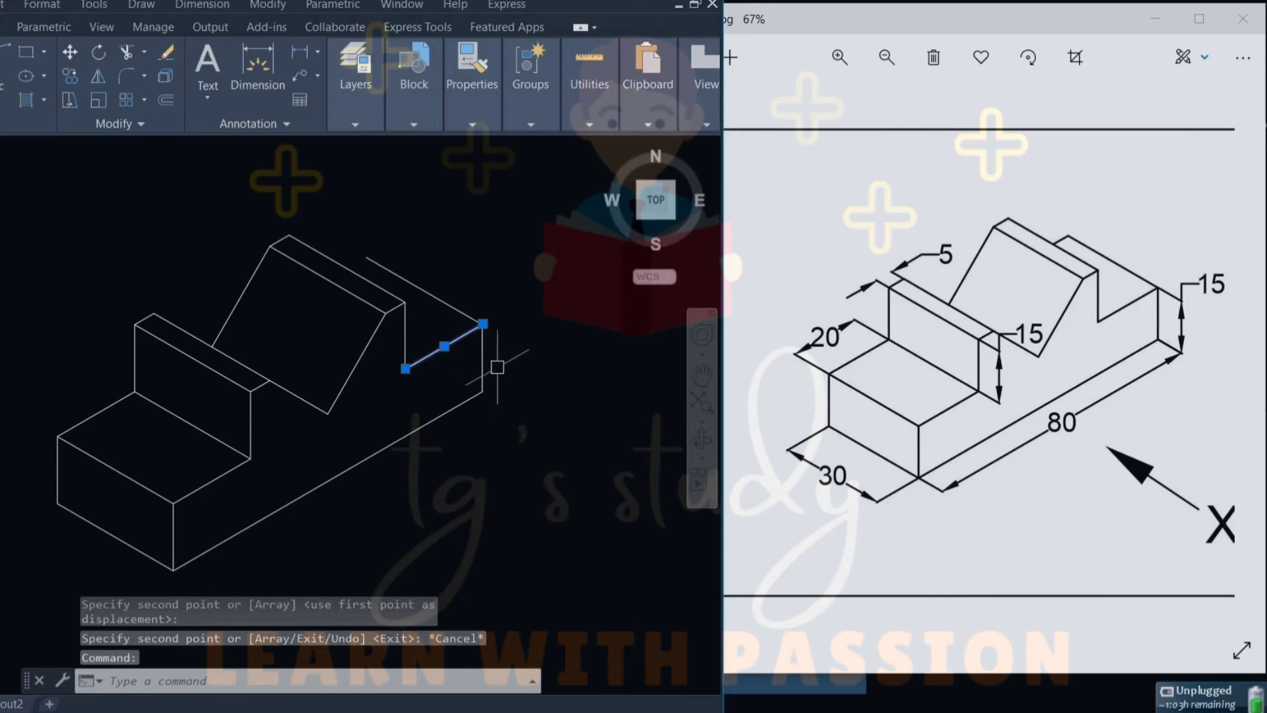
{"action": "type", "text": "co"}
{"action": "key", "text": "Return"}
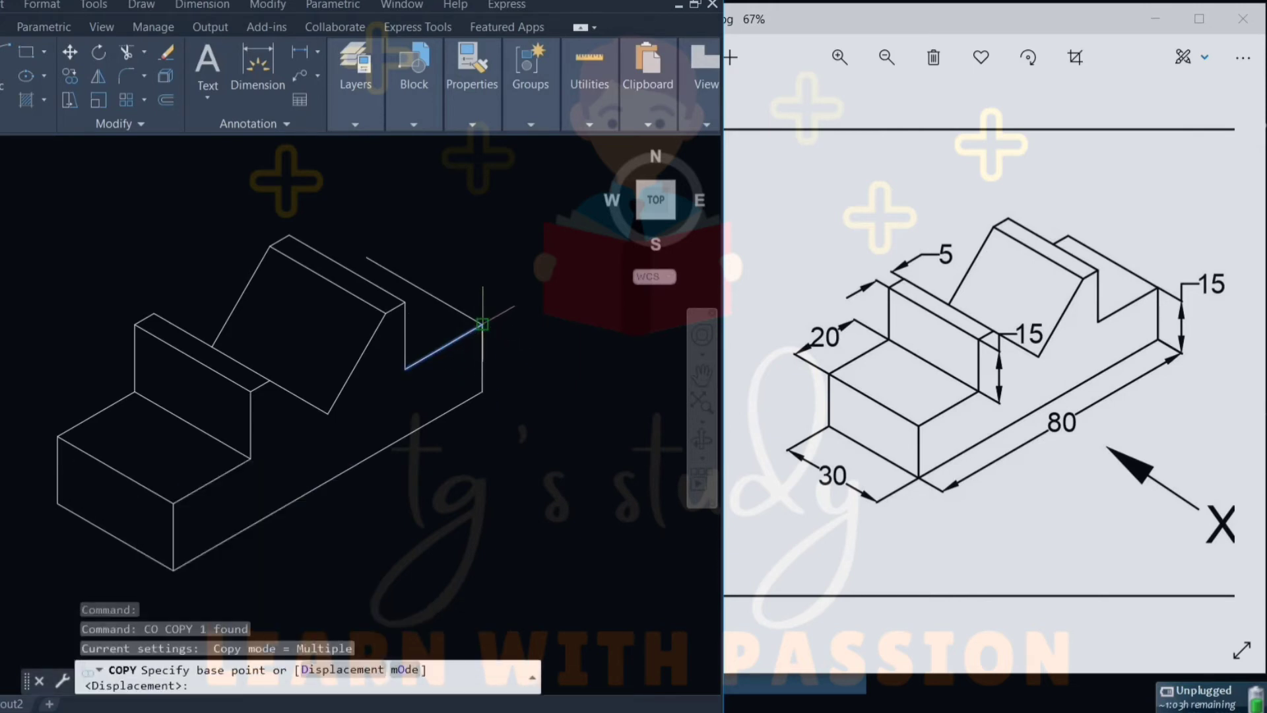
{"action": "left_click", "coordinate": [483, 324]}
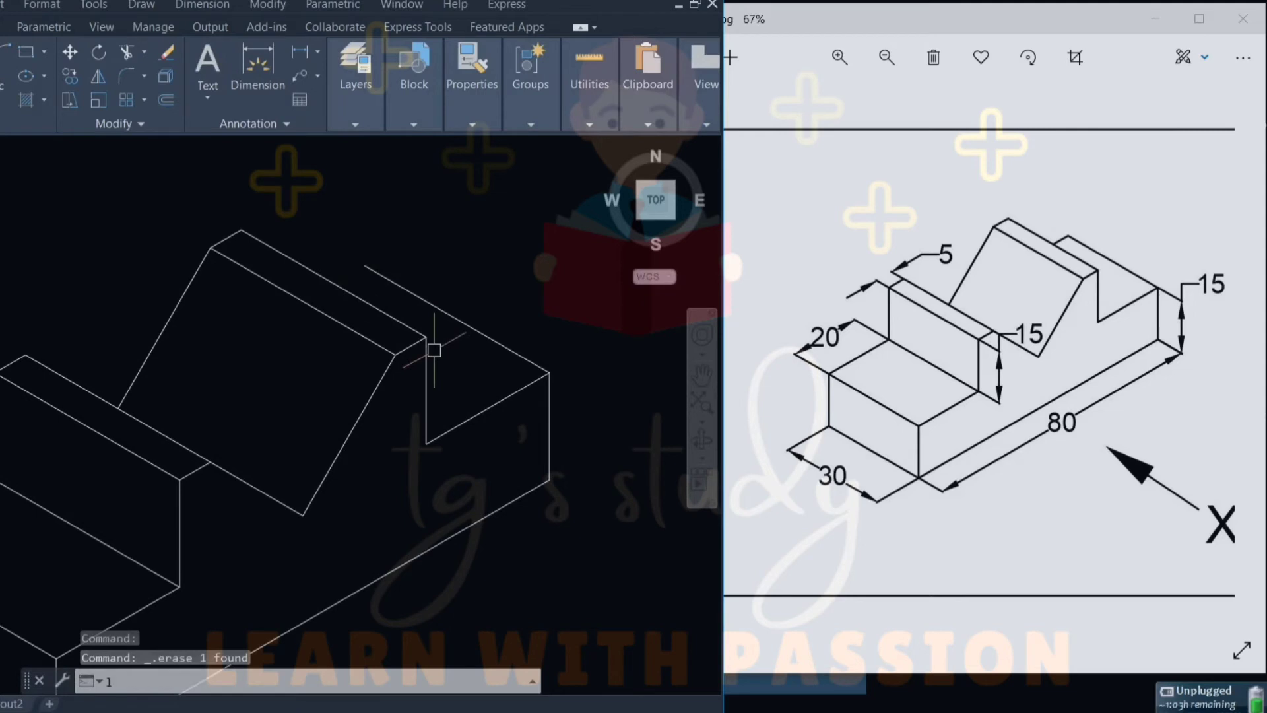
Draw an isometric line from the open far end of the rear ledge's outer edge across the raised part's top edge.
{"action": "type", "text": "l"}
{"action": "key", "text": "Return"}
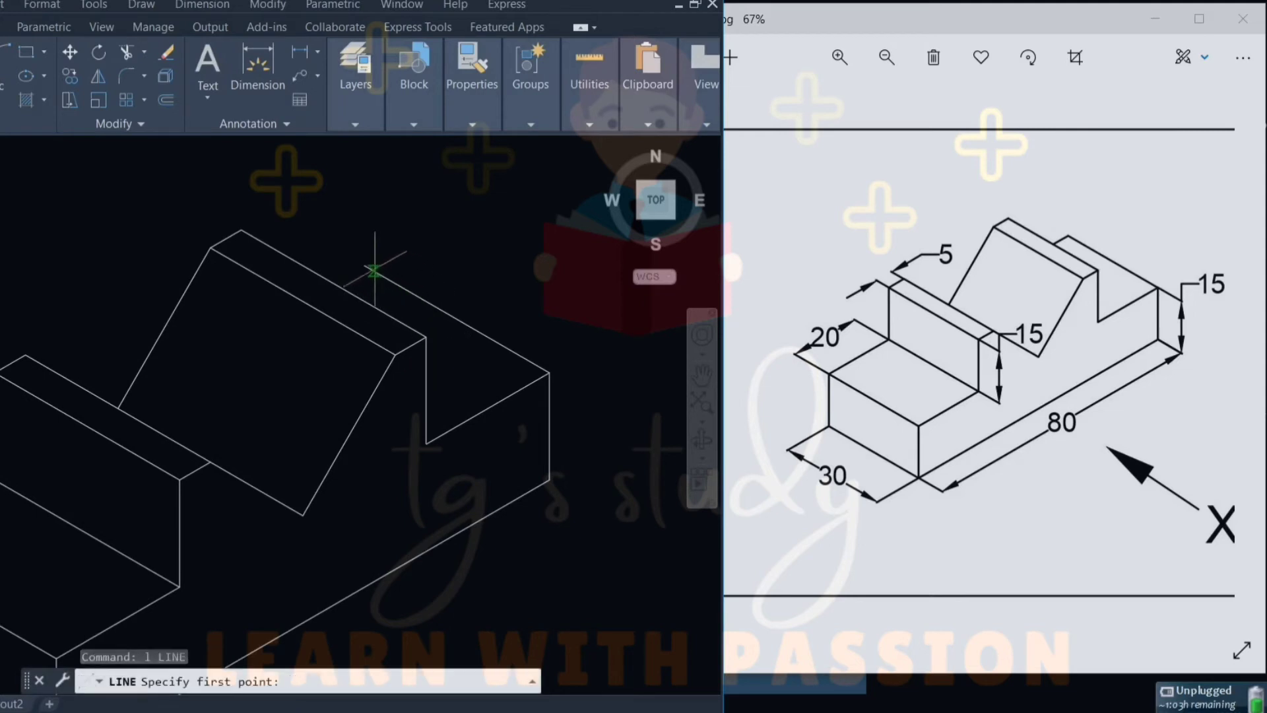
{"action": "left_click", "coordinate": [374, 270]}
{"action": "scroll", "coordinate": [316, 310], "scroll_direction": "up", "scroll_amount": 3}
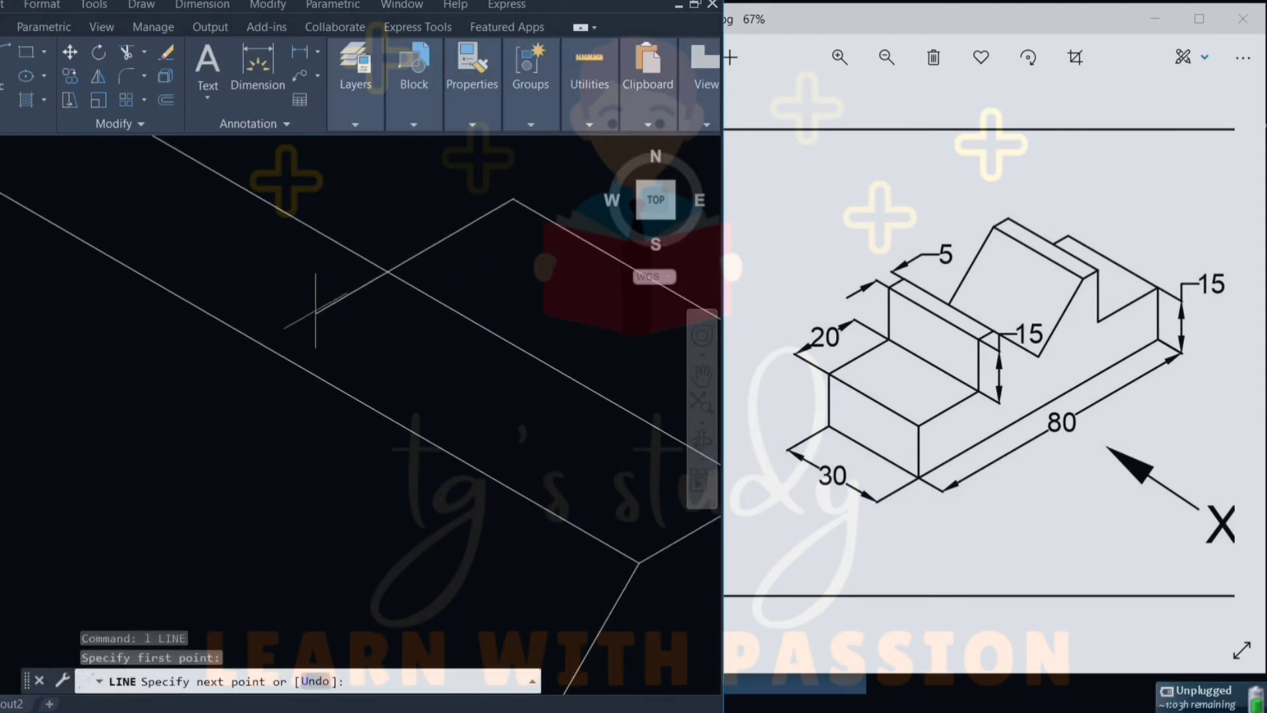
{"action": "left_click", "coordinate": [315, 312]}
{"action": "key", "text": "Escape"}
Trim the new line's excess beyond the rear edge of the raised top face.
{"action": "type", "text": "tr"}
{"action": "key", "text": "Return"}
{"action": "left_click", "coordinate": [353, 291]}
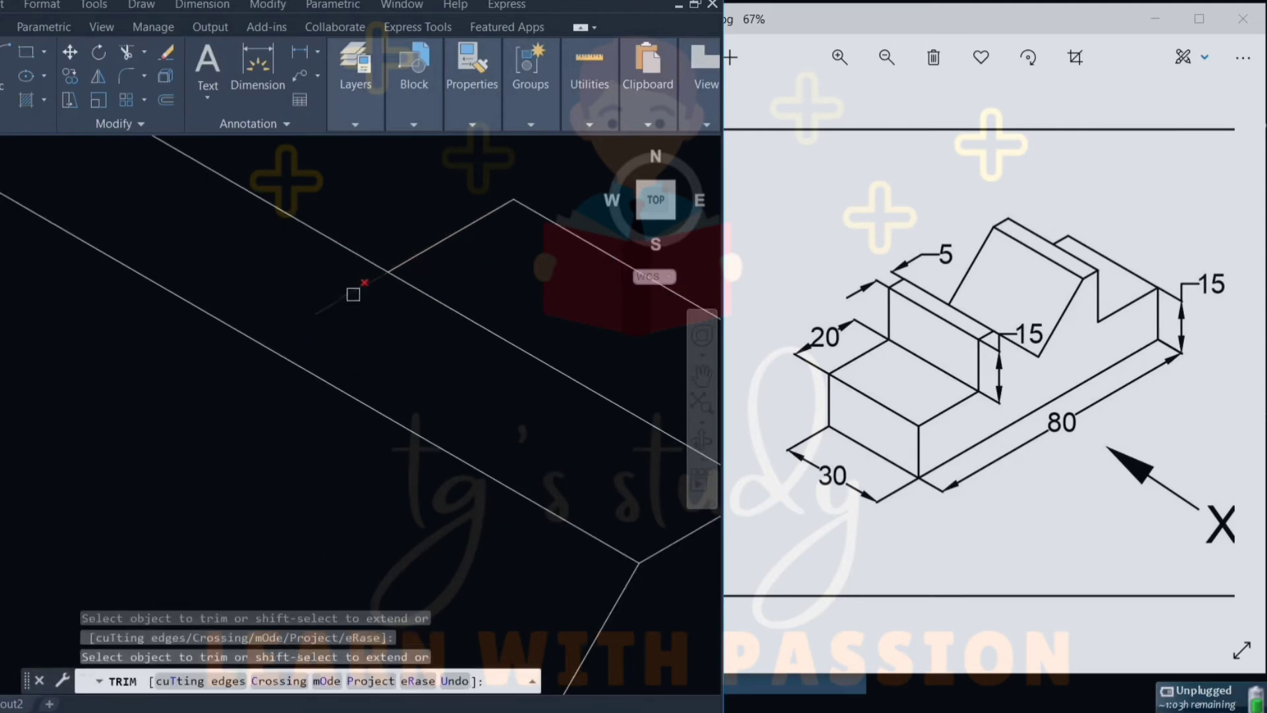
{"action": "scroll", "coordinate": [353, 291], "scroll_direction": "down", "scroll_amount": 4}
{"action": "middle_click_drag", "start_coordinate": [413, 453], "coordinate": [438, 397]}
{"action": "key", "text": "Escape"}
{"action": "key", "text": "Escape"}
{"action": "key", "text": "Escape"}
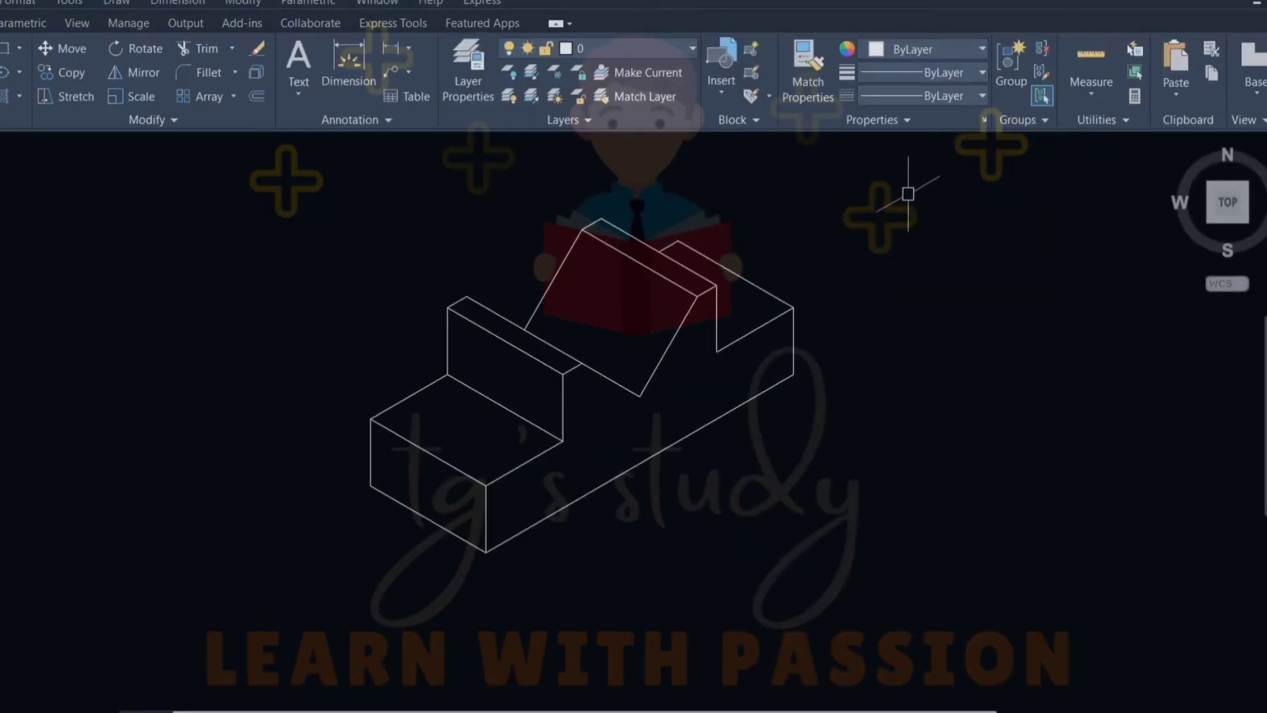
Set the colour of all the block's lines to yellow 248,215,49.
{"action": "left_click", "coordinate": [908, 194]}
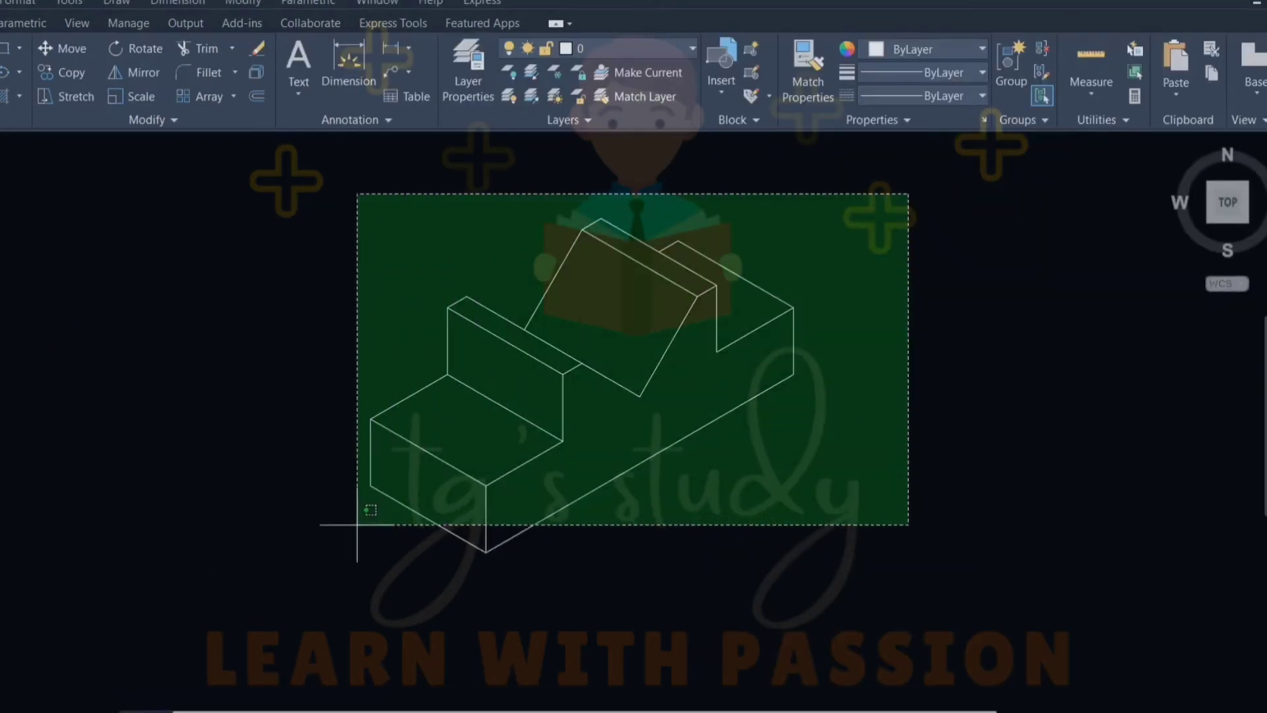
{"action": "left_click", "coordinate": [264, 623]}
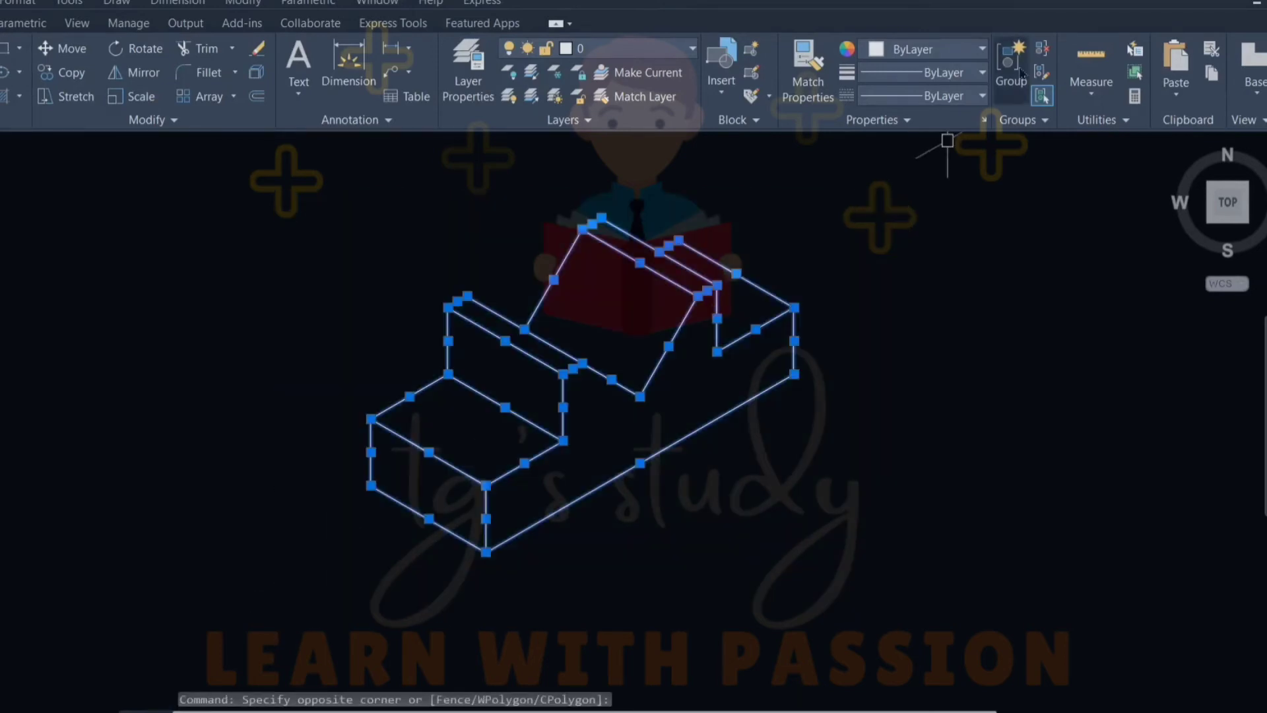
{"action": "left_click", "coordinate": [968, 55]}
{"action": "left_click", "coordinate": [897, 124]}
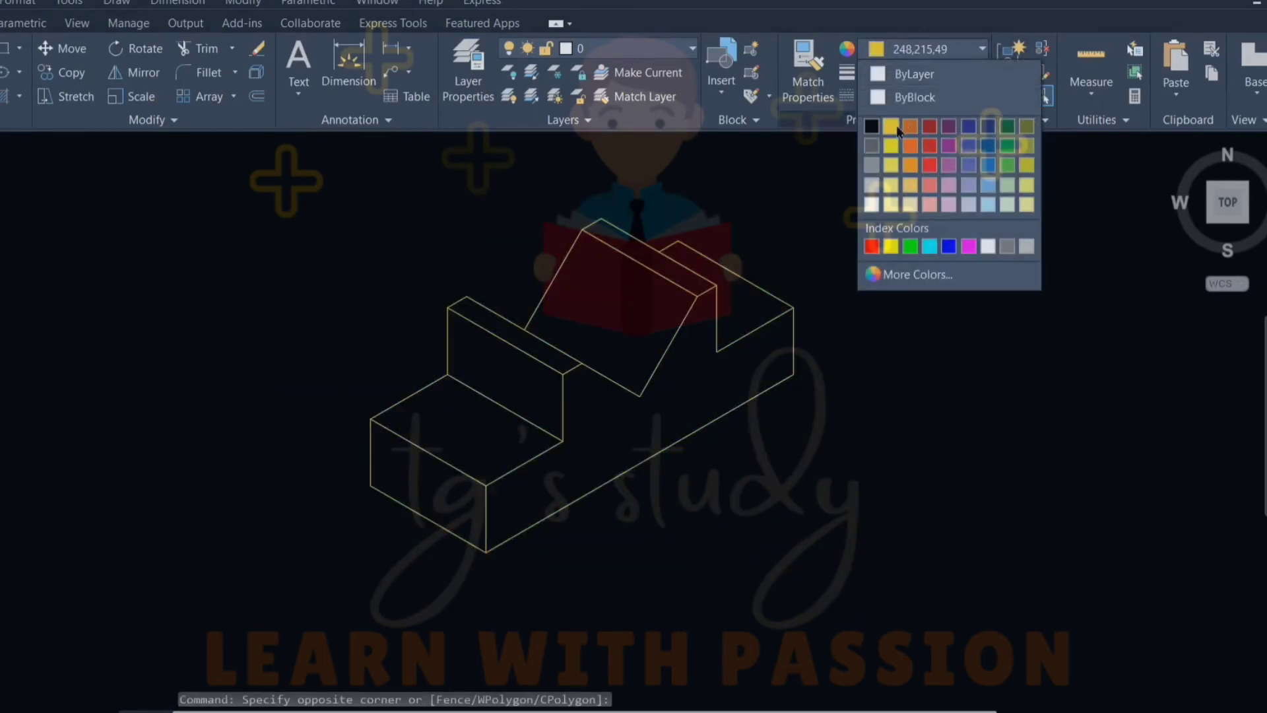
{"action": "key", "text": "Escape"}
{"action": "key", "text": "Escape"}
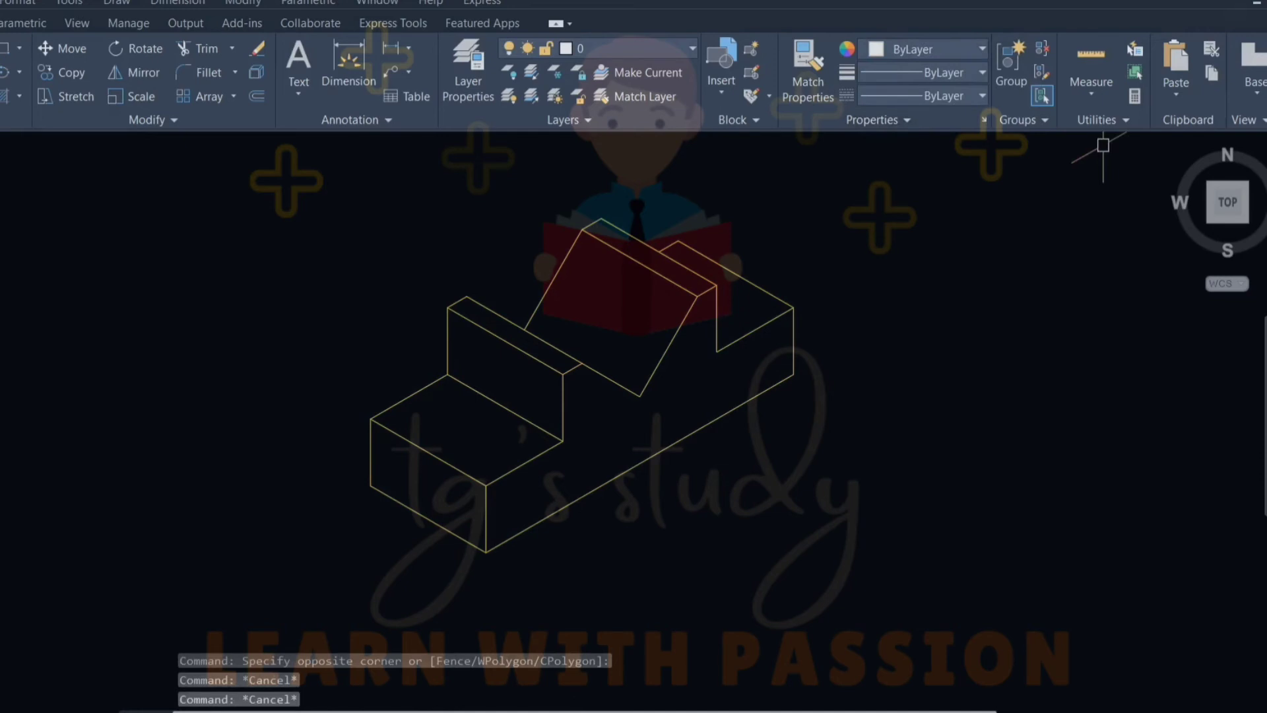
Add an aligned dimension below the block's long lower edge, using its two end corners.
{"action": "left_click", "coordinate": [1235, 2]}
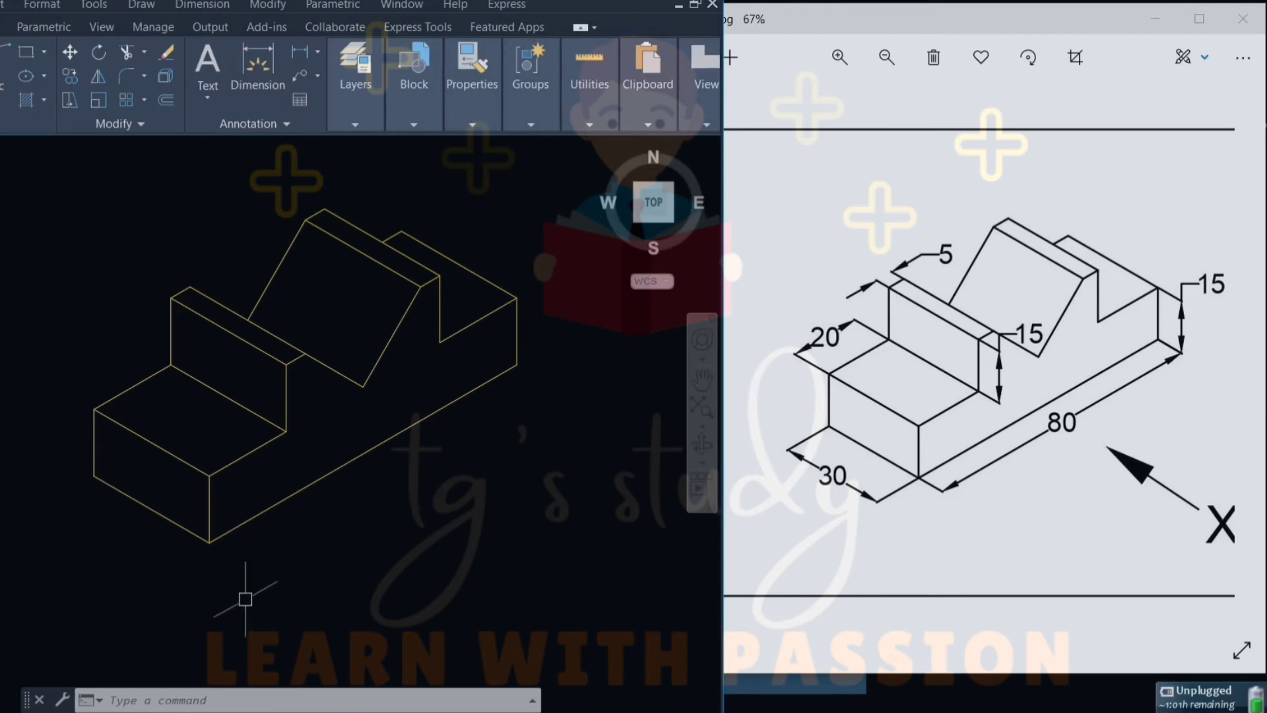
{"action": "type", "text": "da"}
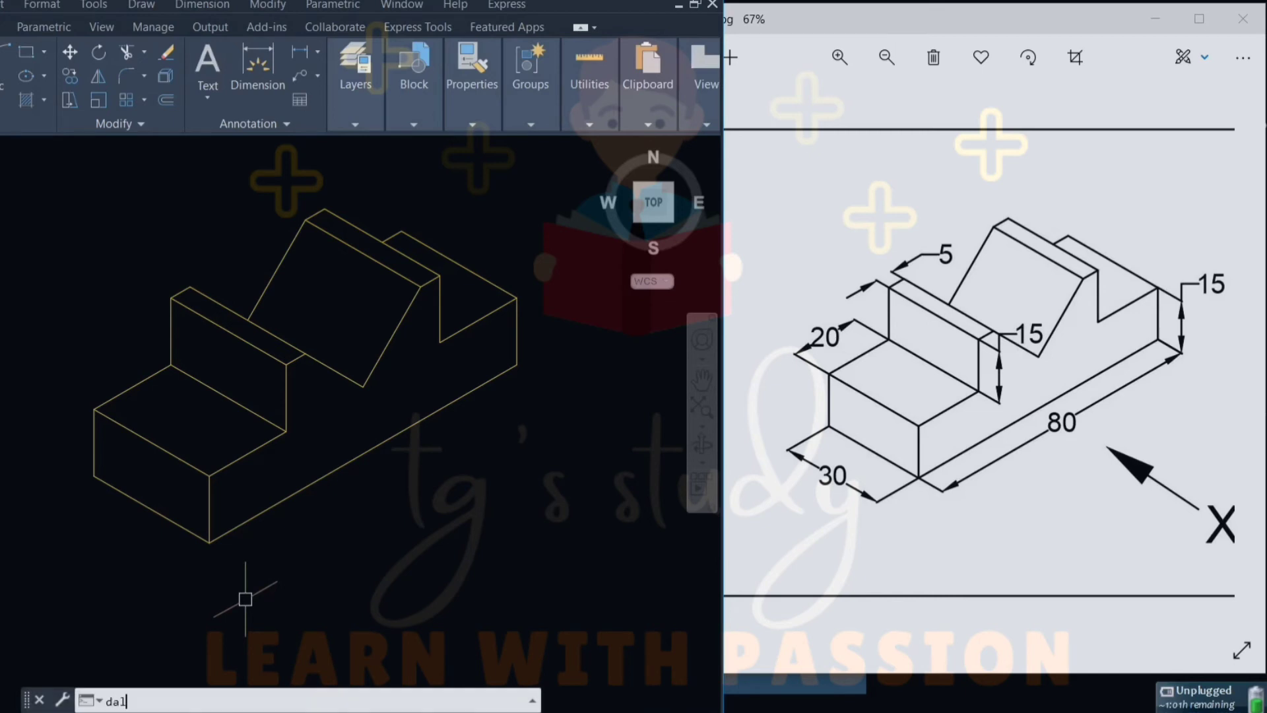
{"action": "type", "text": "l"}
{"action": "key", "text": "Return"}
{"action": "left_click", "coordinate": [209, 542]}
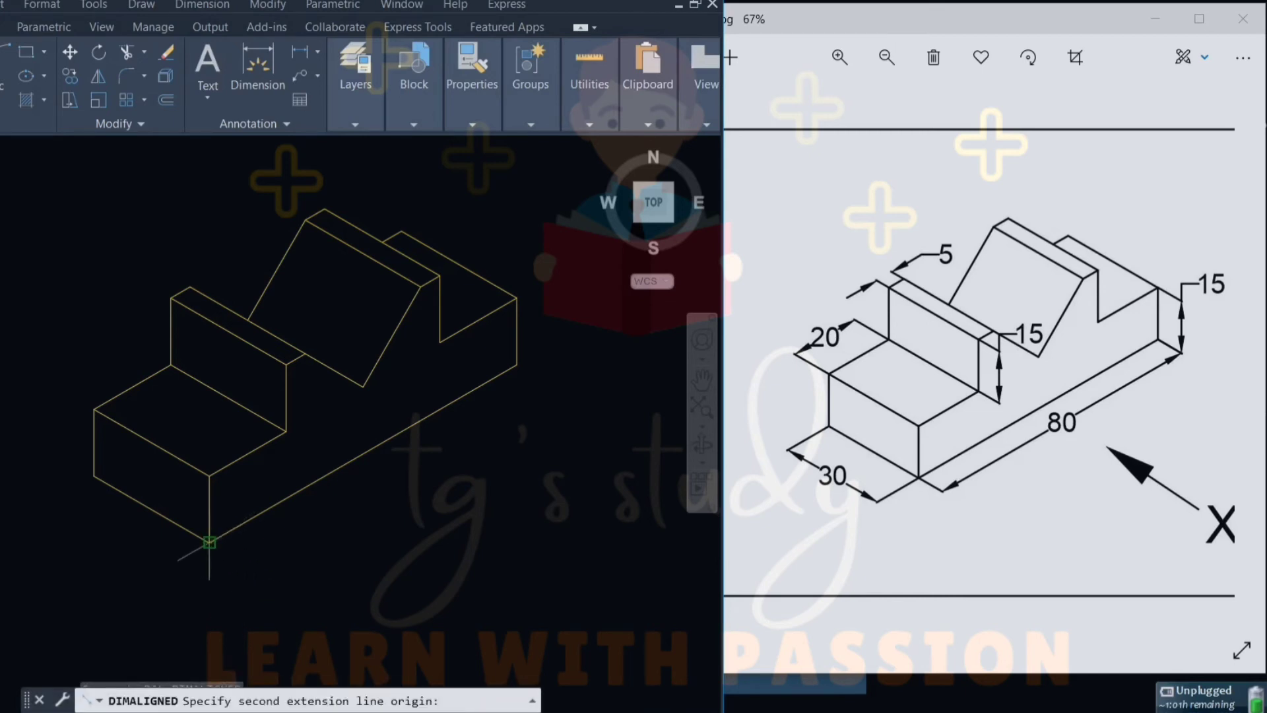
{"action": "left_click", "coordinate": [517, 366]}
{"action": "left_click", "coordinate": [539, 454]}
Add an aligned dimension below the lower edge of the front end face.
{"action": "key", "text": "Return"}
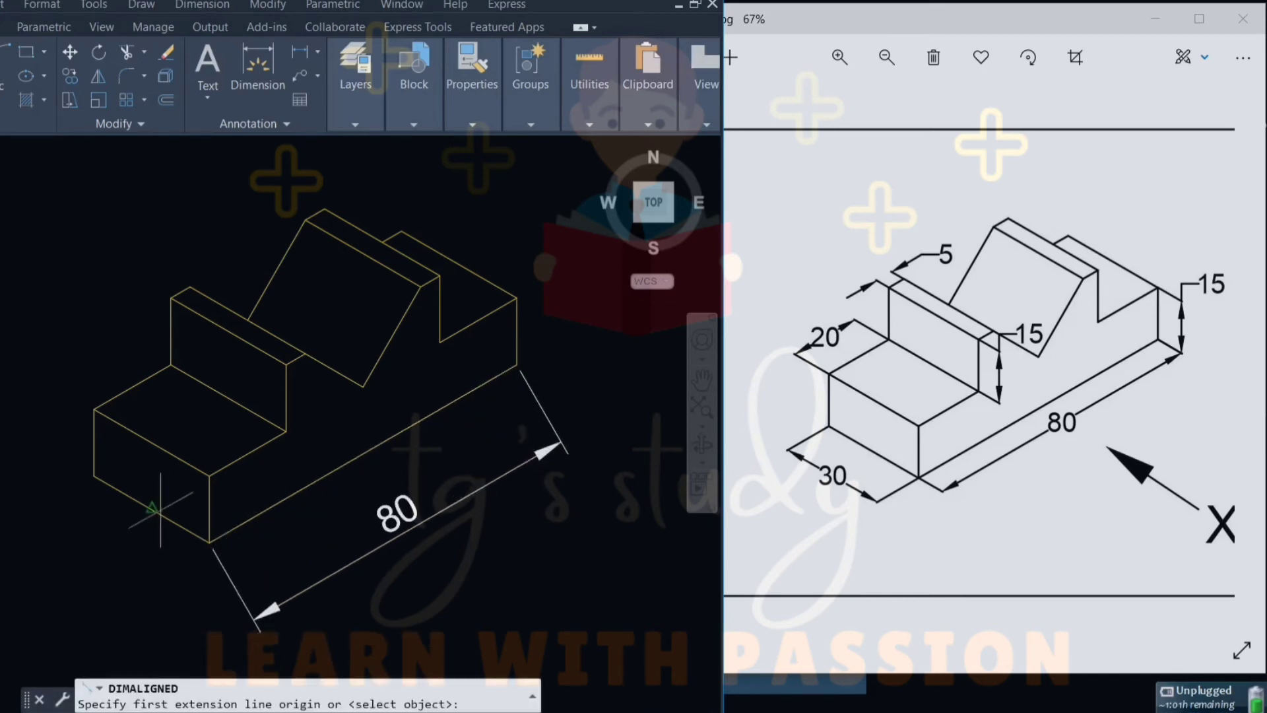
{"action": "left_click", "coordinate": [209, 542]}
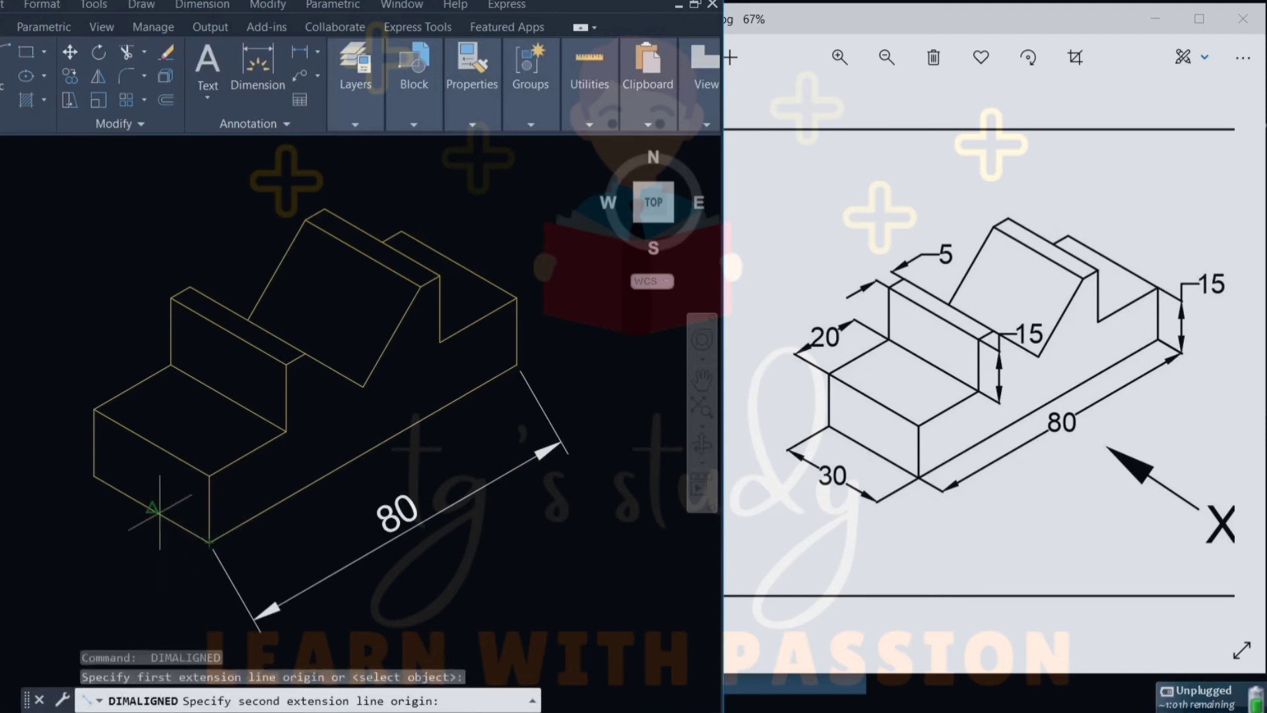
{"action": "left_click", "coordinate": [93, 475]}
{"action": "left_click", "coordinate": [16, 524]}
Add an aligned dimension to the low front ledge's far edge, placed outside the block.
{"action": "key", "text": "Return"}
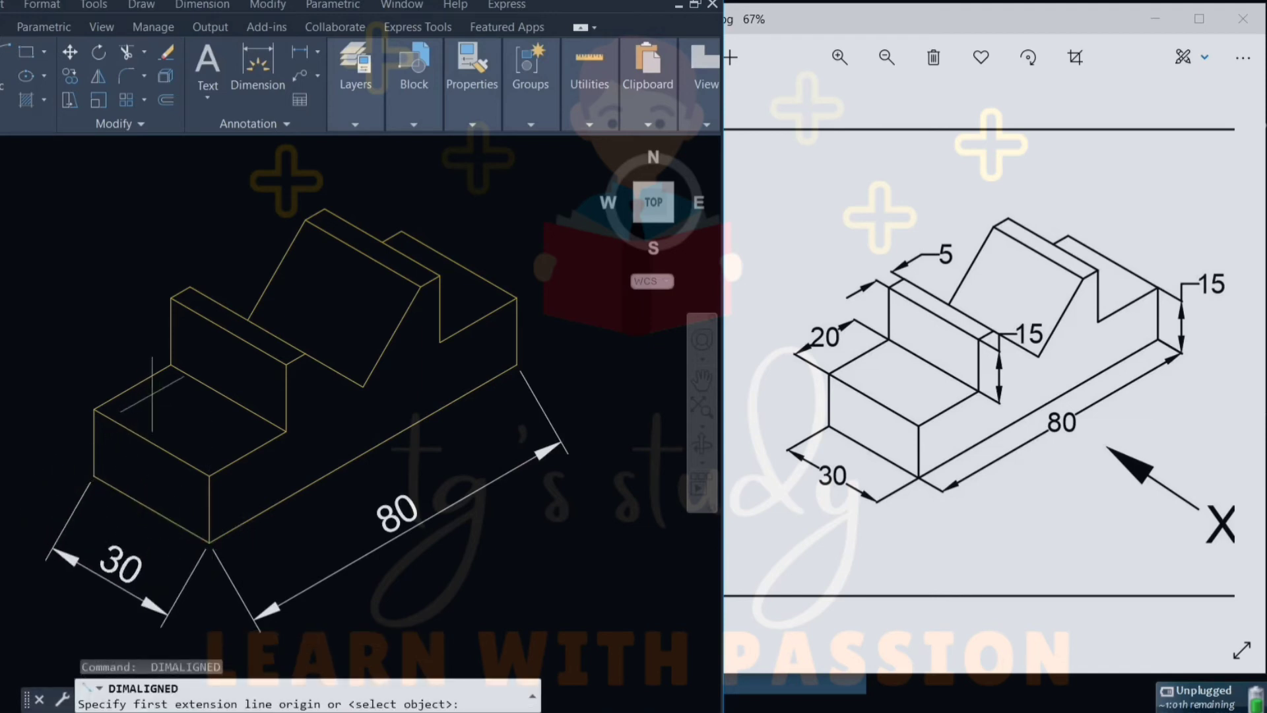
{"action": "left_click", "coordinate": [171, 364]}
{"action": "left_click", "coordinate": [95, 409]}
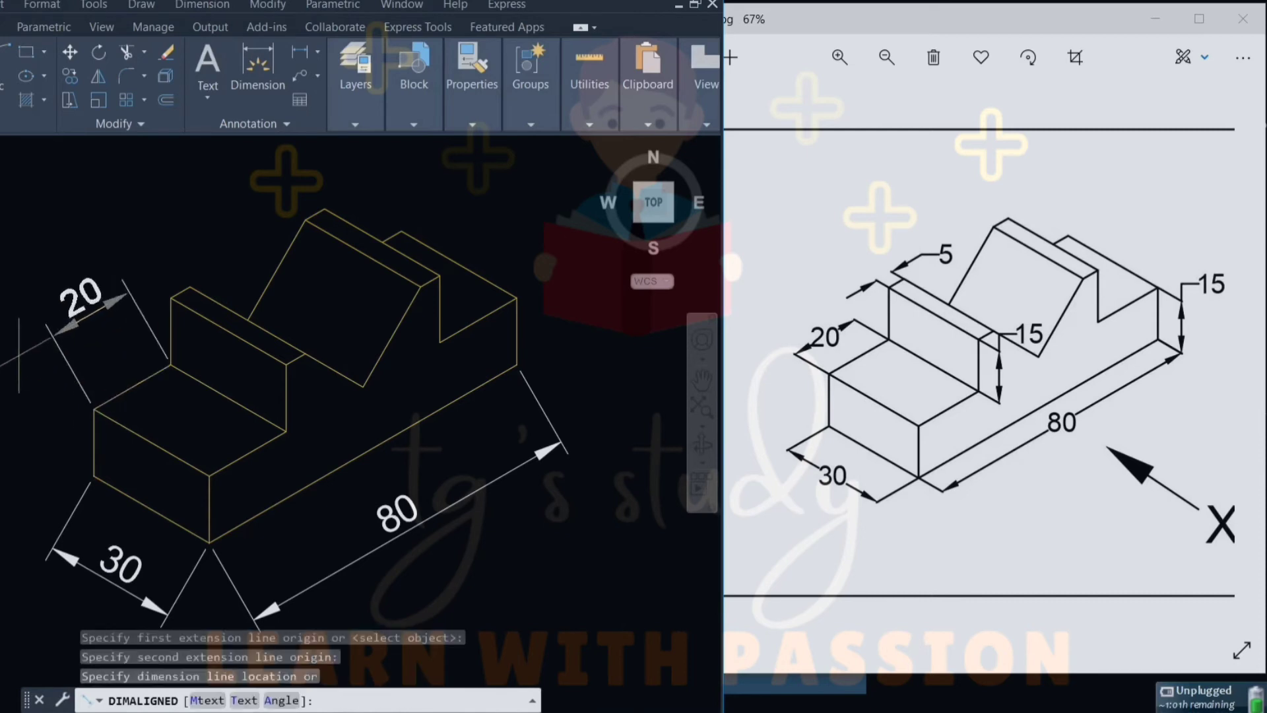
{"action": "left_click", "coordinate": [47, 319]}
Add an aligned dimension to the front step's near vertical edge, placed beside it on the block's side face.
{"action": "key", "text": "Return"}
{"action": "left_click", "coordinate": [286, 364]}
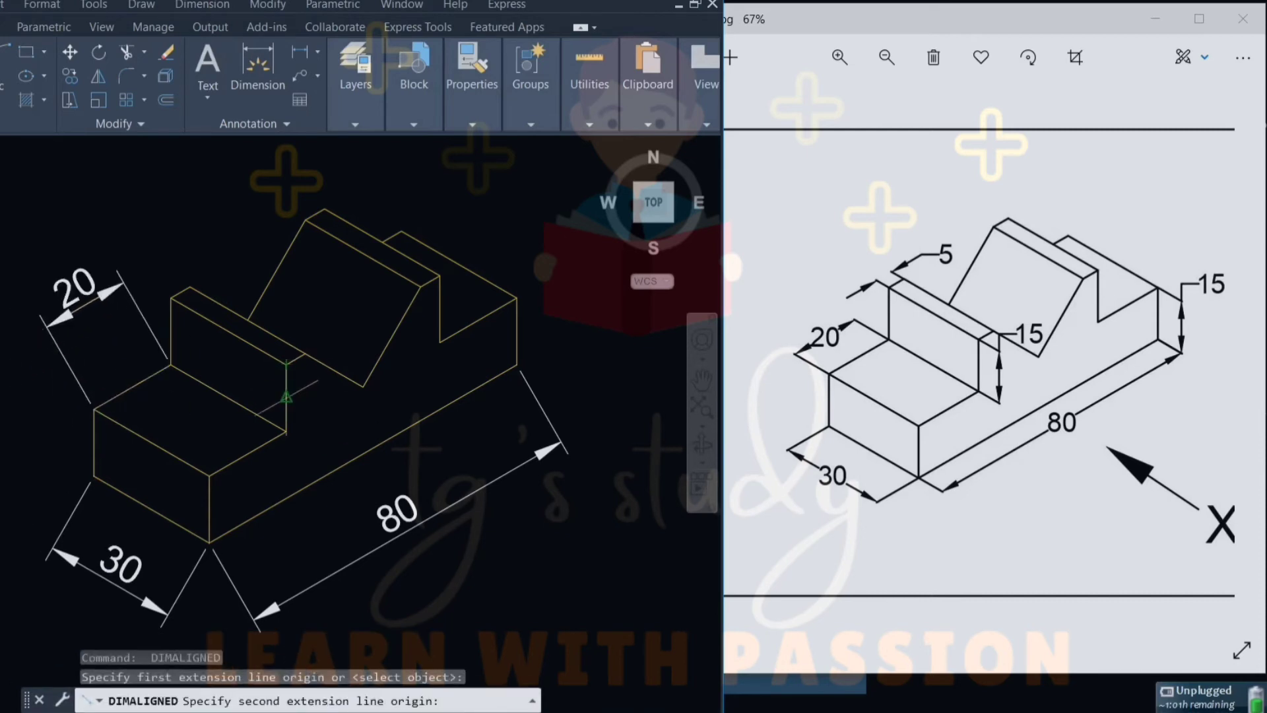
{"action": "left_click", "coordinate": [287, 430]}
{"action": "left_click", "coordinate": [328, 426]}
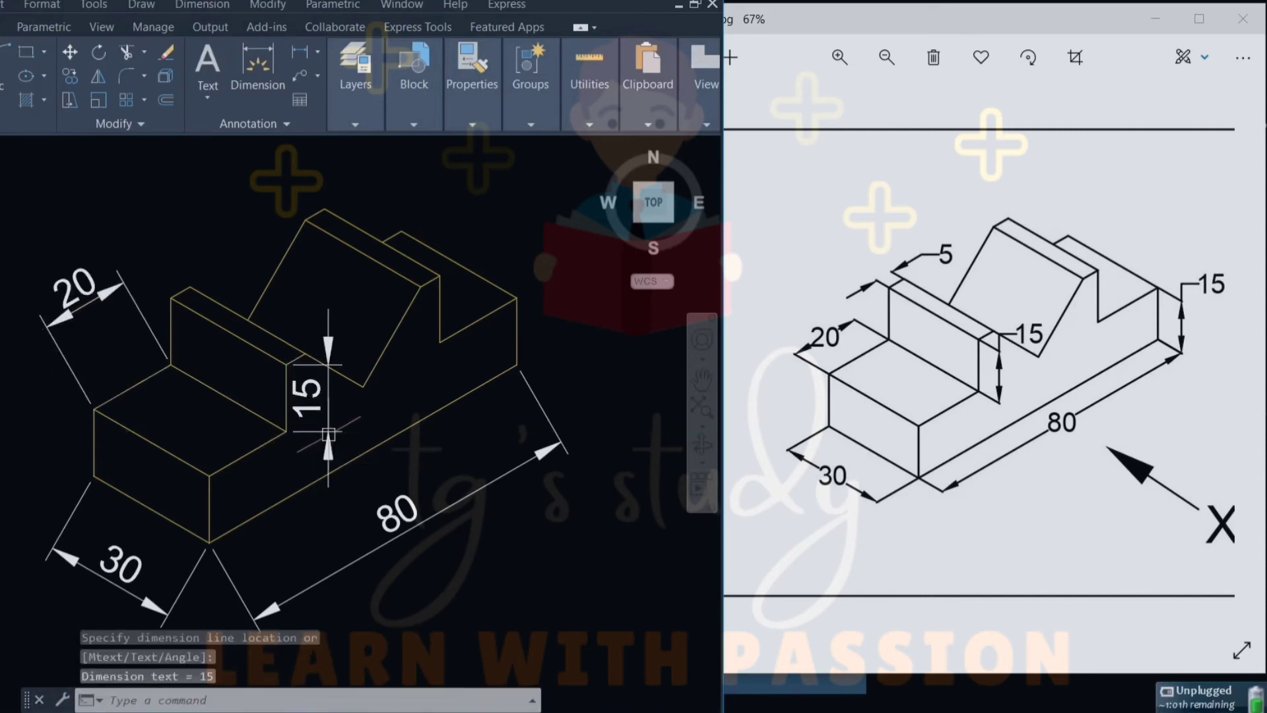
Add an aligned dimension to the vertical edge at the block's far end, placed outside the block.
{"action": "key", "text": "Return"}
{"action": "left_click", "coordinate": [517, 300]}
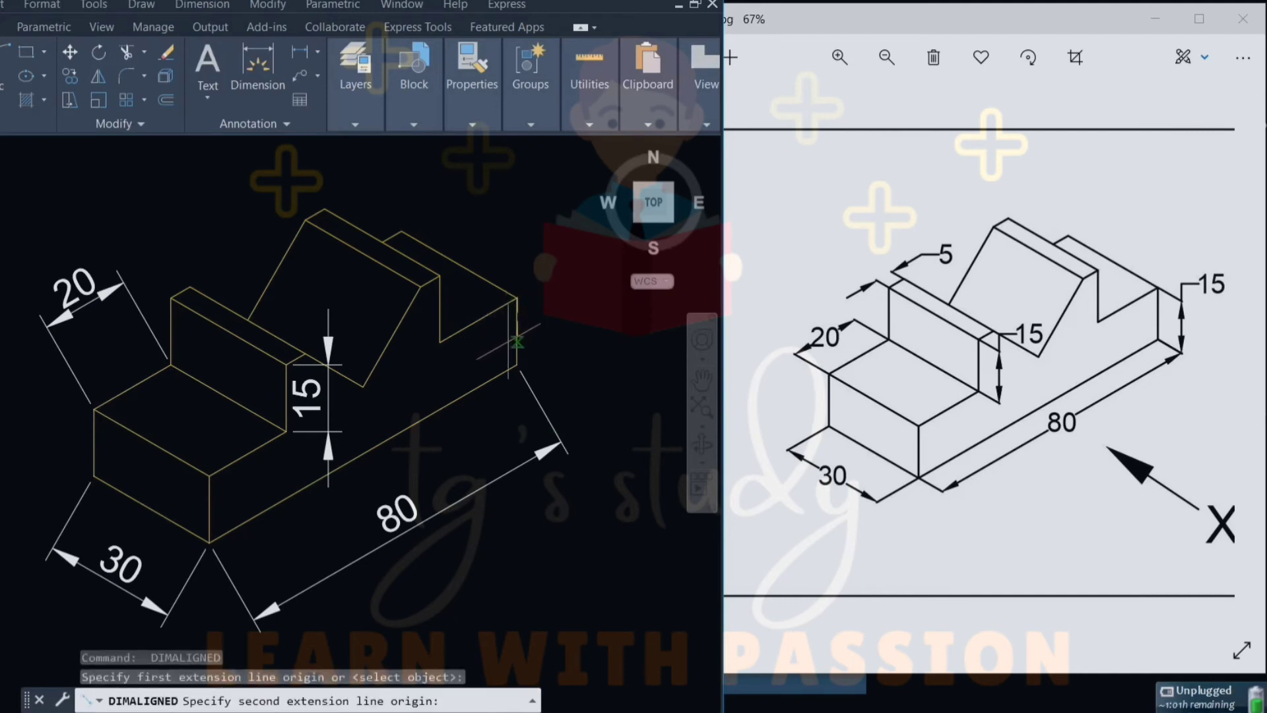
{"action": "left_click", "coordinate": [516, 364]}
{"action": "left_click", "coordinate": [578, 356]}
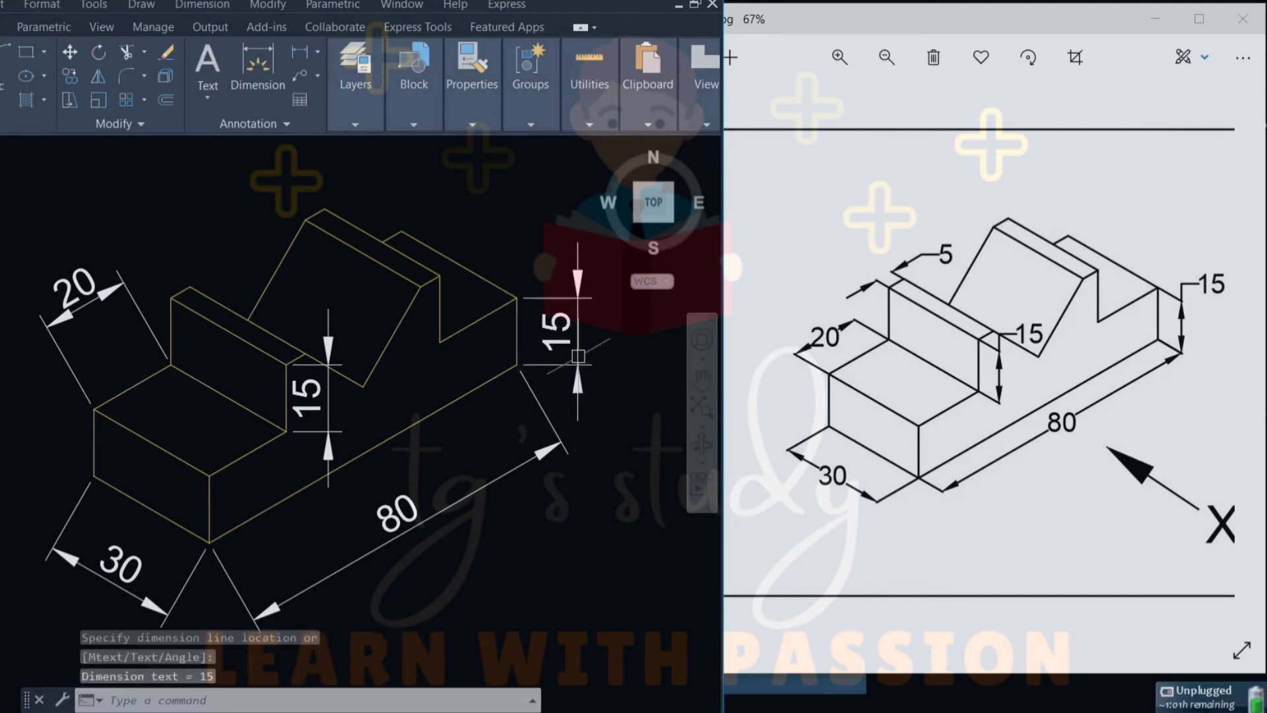
Try an aligned dimension on the short top edge of the front step, and erase it again.
{"action": "middle_click_drag", "start_coordinate": [469, 368], "coordinate": [452, 421]}
{"action": "key", "text": "Return"}
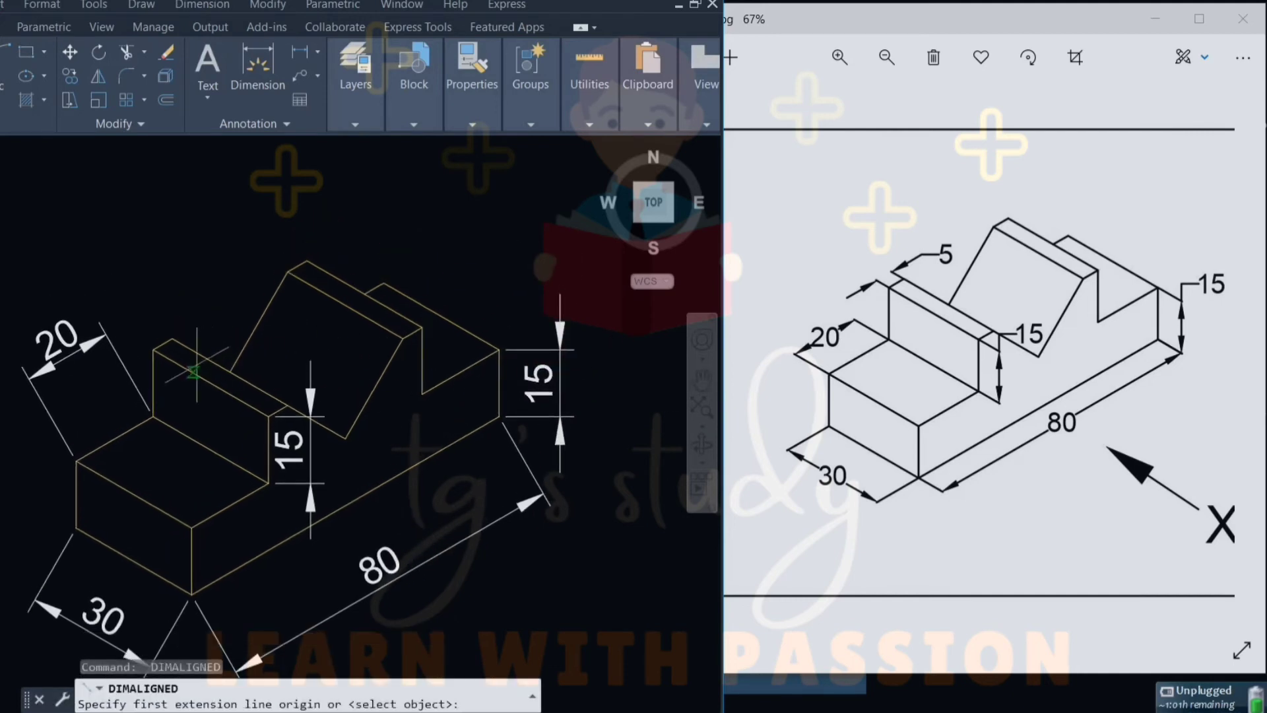
{"action": "scroll", "coordinate": [166, 343], "scroll_direction": "up", "scroll_amount": 2}
{"action": "left_click", "coordinate": [150, 353]}
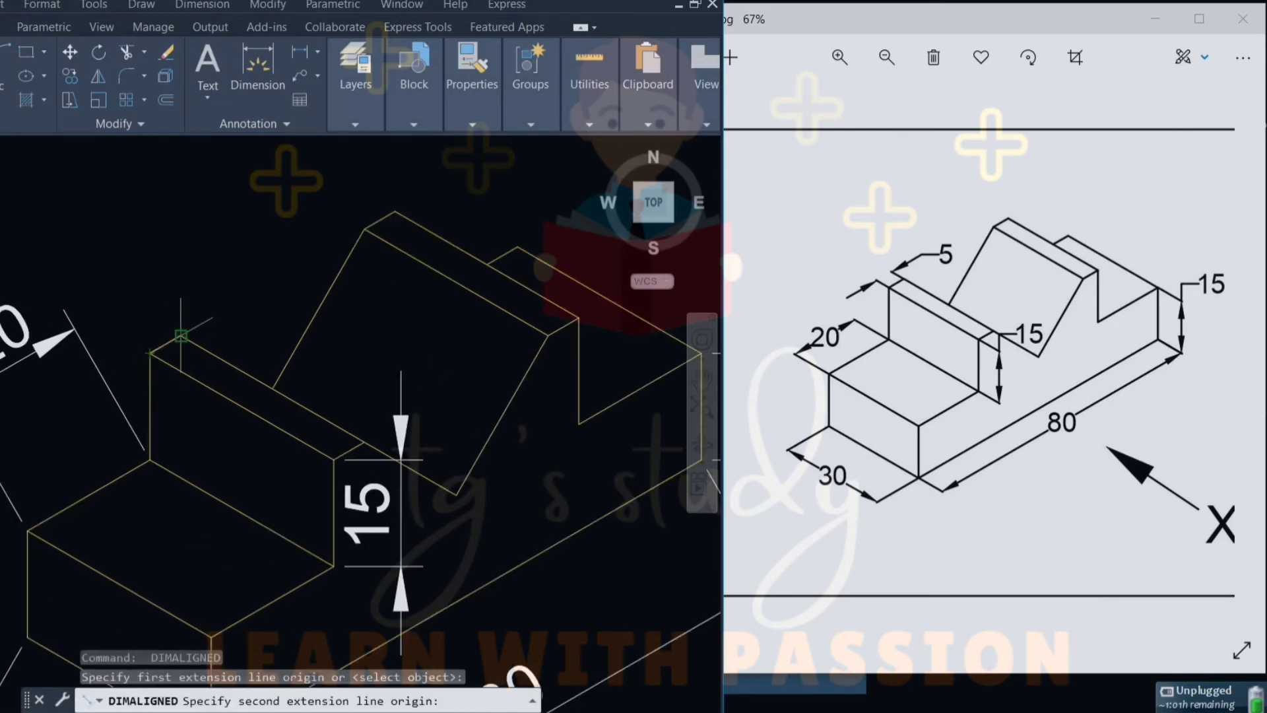
{"action": "left_click", "coordinate": [181, 336]}
{"action": "left_click", "coordinate": [173, 282]}
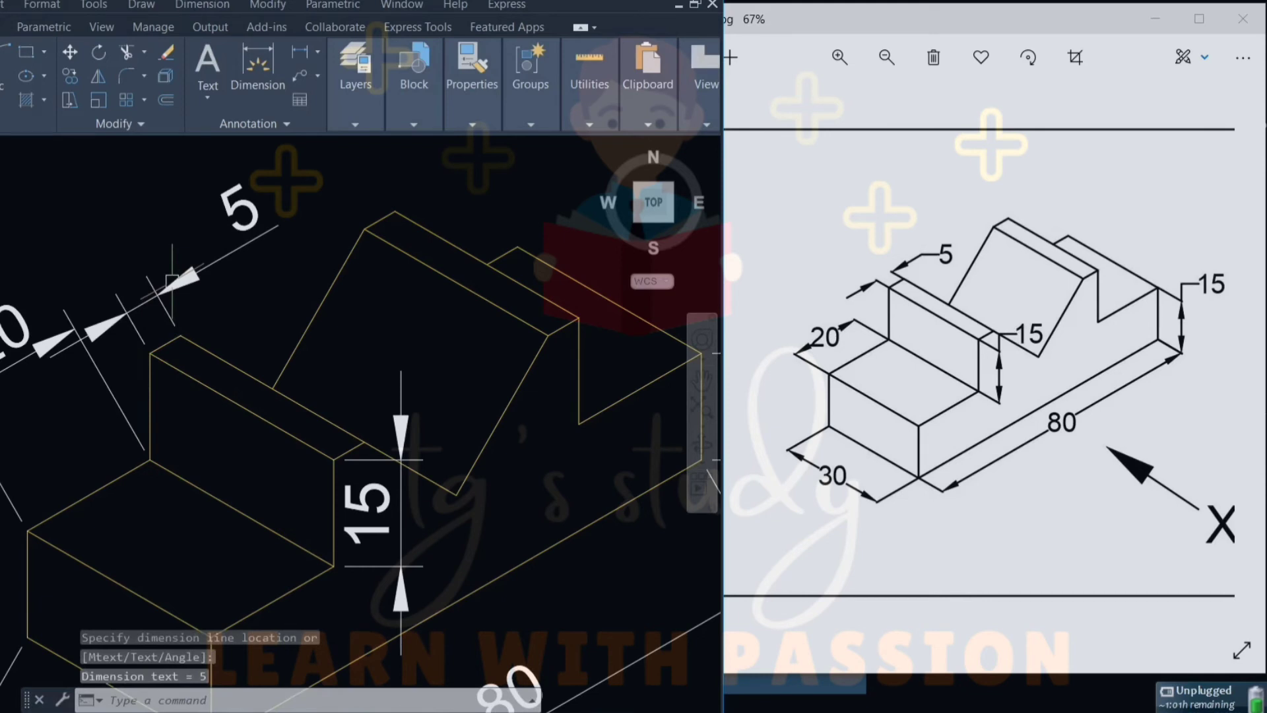
{"action": "scroll", "coordinate": [172, 283], "scroll_direction": "down", "scroll_amount": 2}
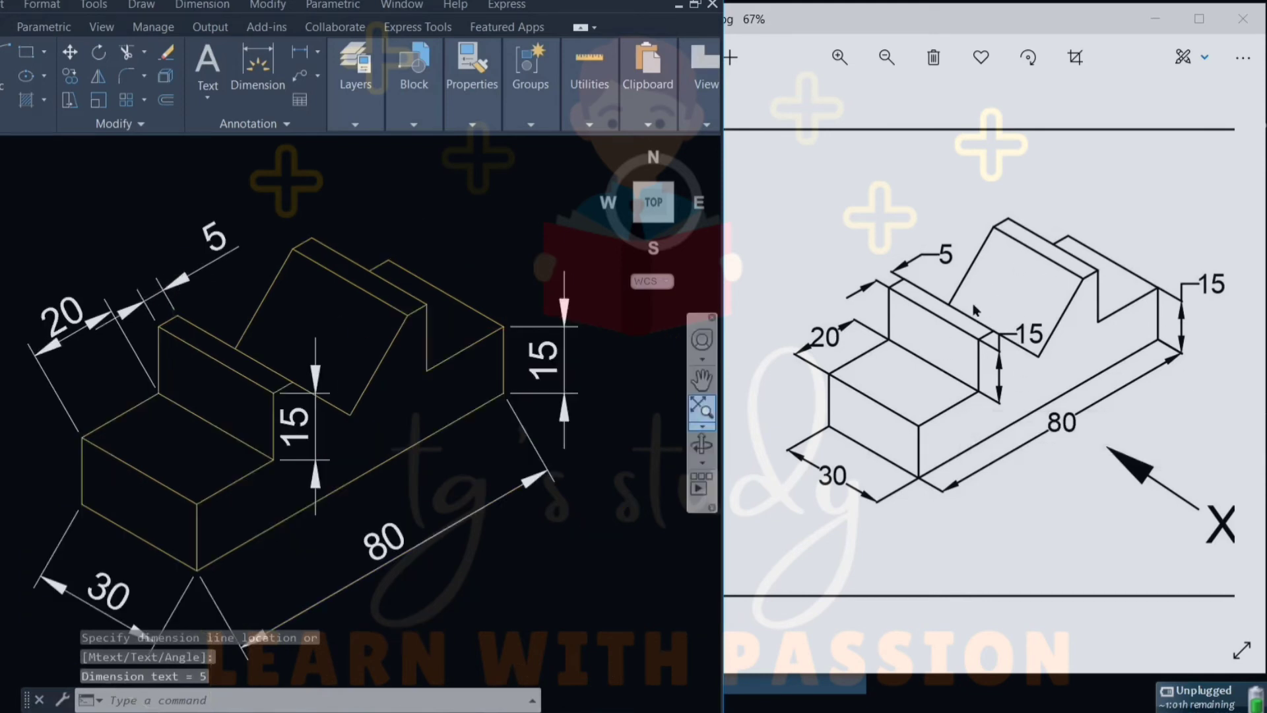
{"action": "left_click", "coordinate": [199, 270]}
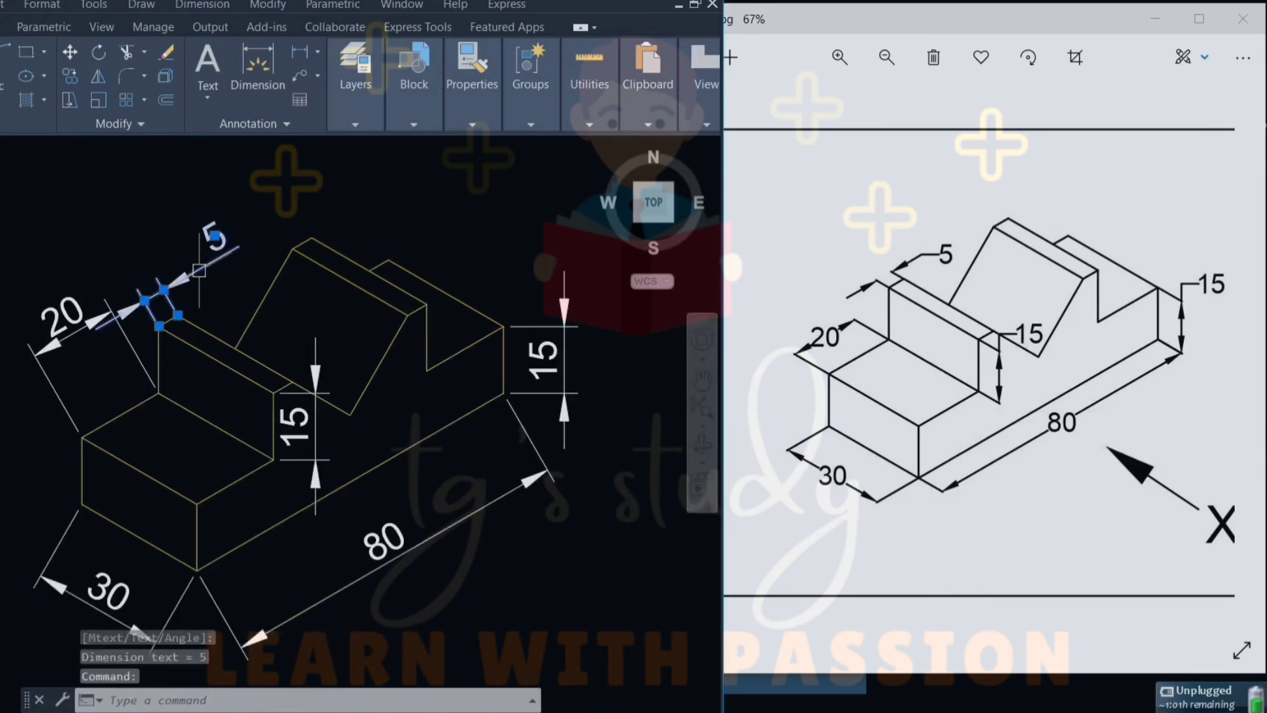
{"action": "key", "text": "Delete"}
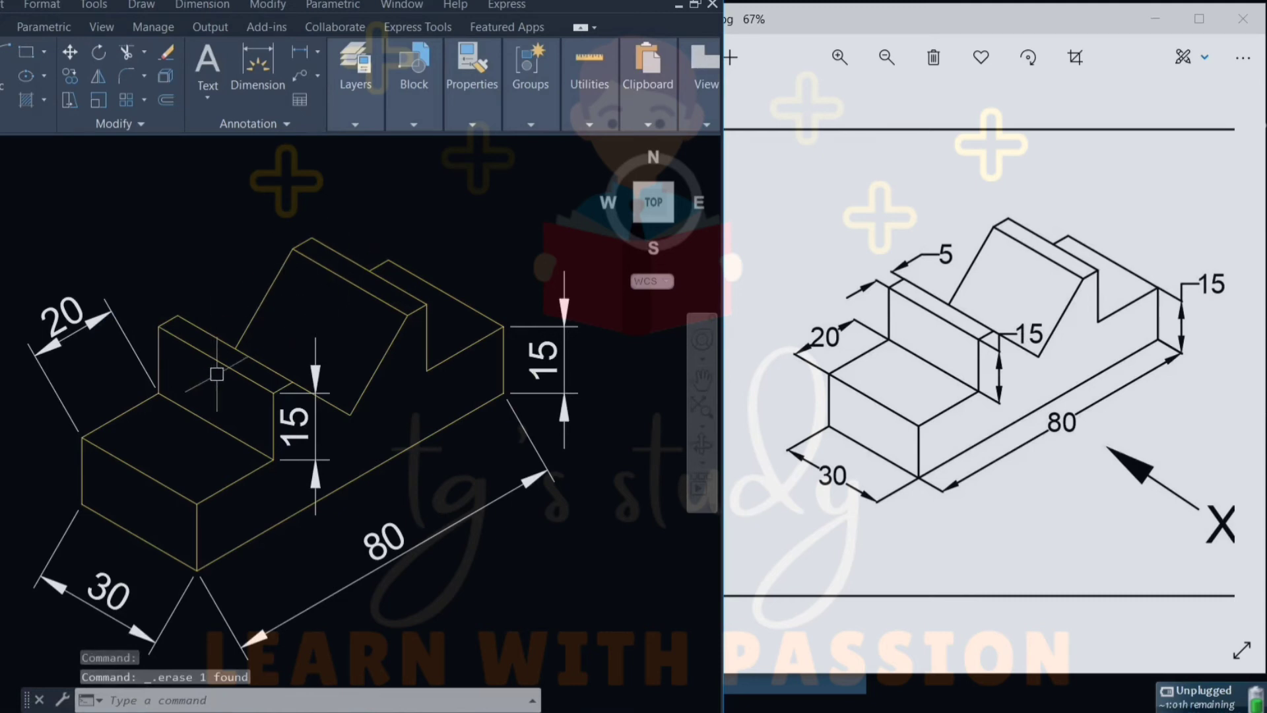
Add an aligned dimension to the short top edge of the raised ridge behind the V-notch, placed above the block.
{"action": "type", "text": "dal"}
{"action": "key", "text": "Return"}
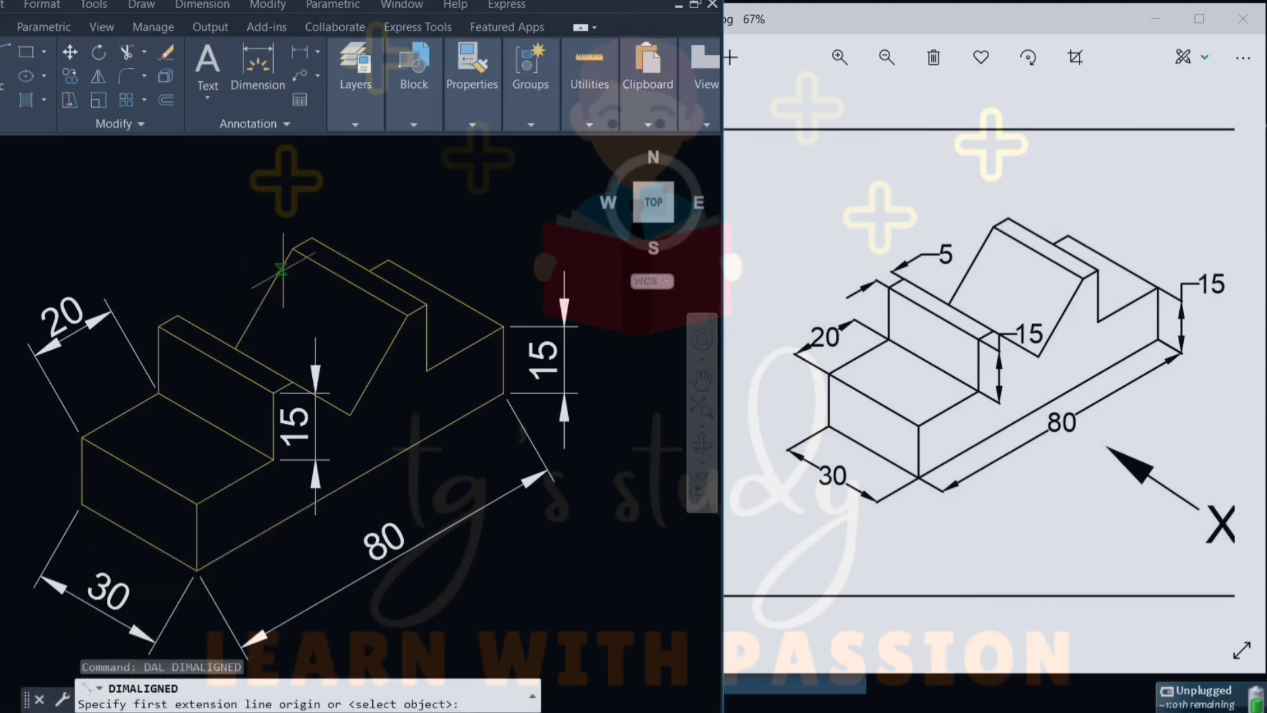
{"action": "left_click", "coordinate": [293, 249]}
{"action": "scroll", "coordinate": [310, 238], "scroll_direction": "up", "scroll_amount": 2}
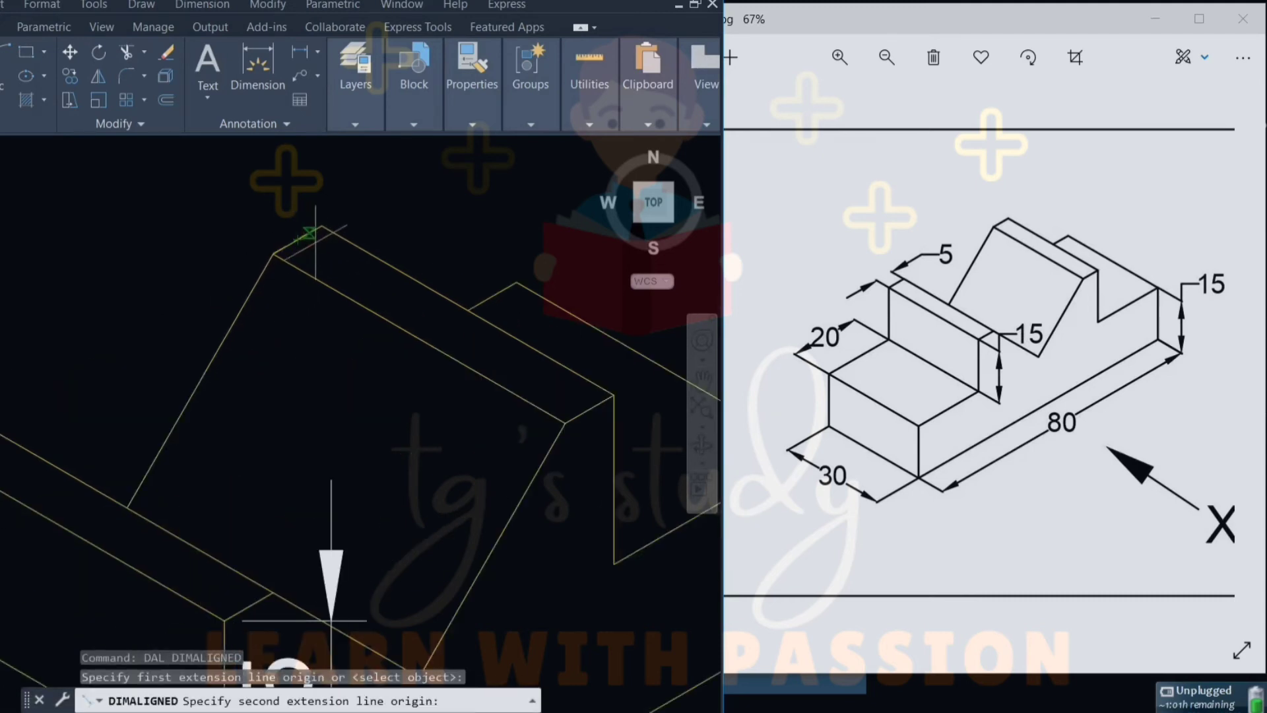
{"action": "left_click", "coordinate": [322, 226]}
{"action": "left_click", "coordinate": [273, 193]}
{"action": "scroll", "coordinate": [285, 271], "scroll_direction": "down", "scroll_amount": 3}
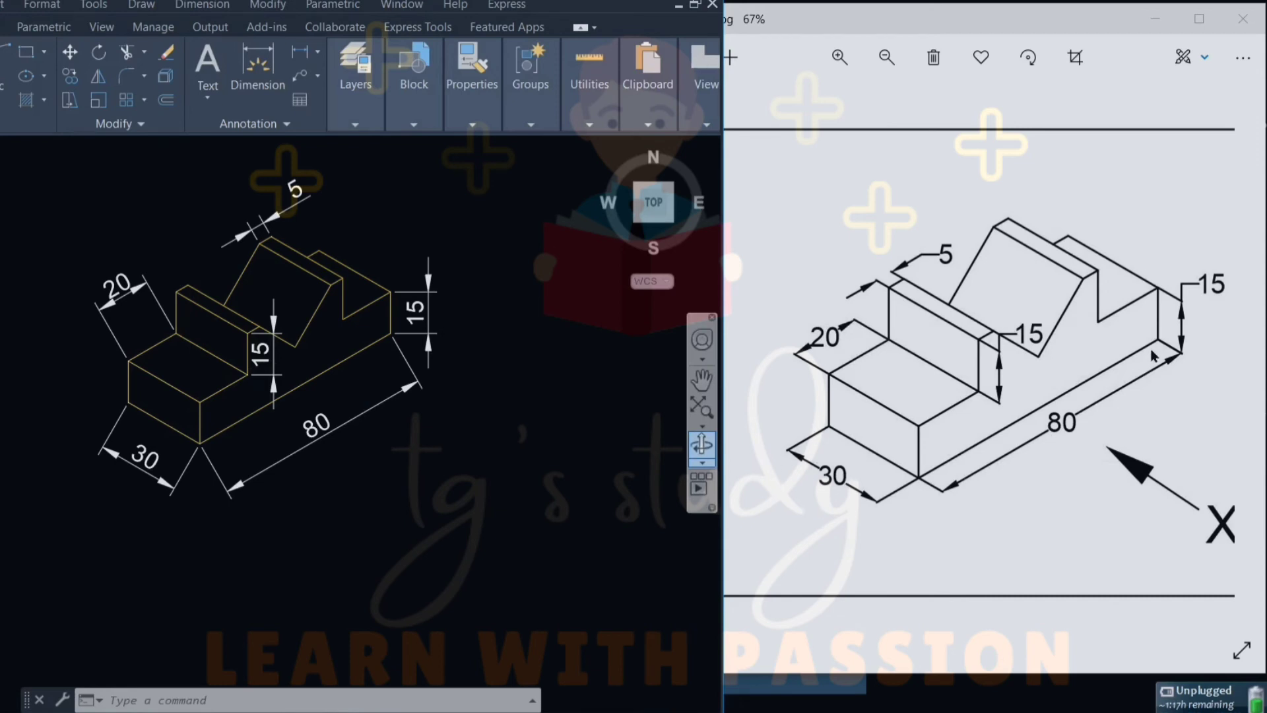
{"action": "middle_click_drag", "start_coordinate": [268, 182], "coordinate": [276, 213]}
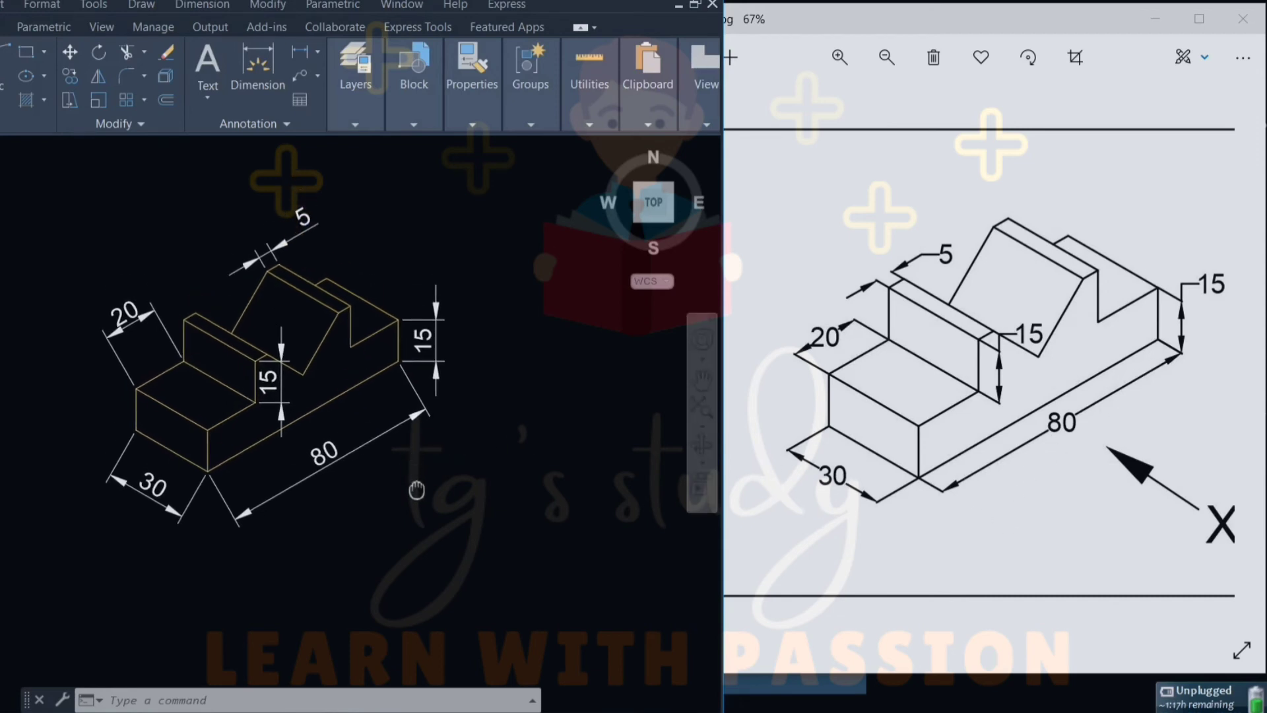
{"action": "scroll", "coordinate": [292, 391], "scroll_direction": "up", "scroll_amount": 3}
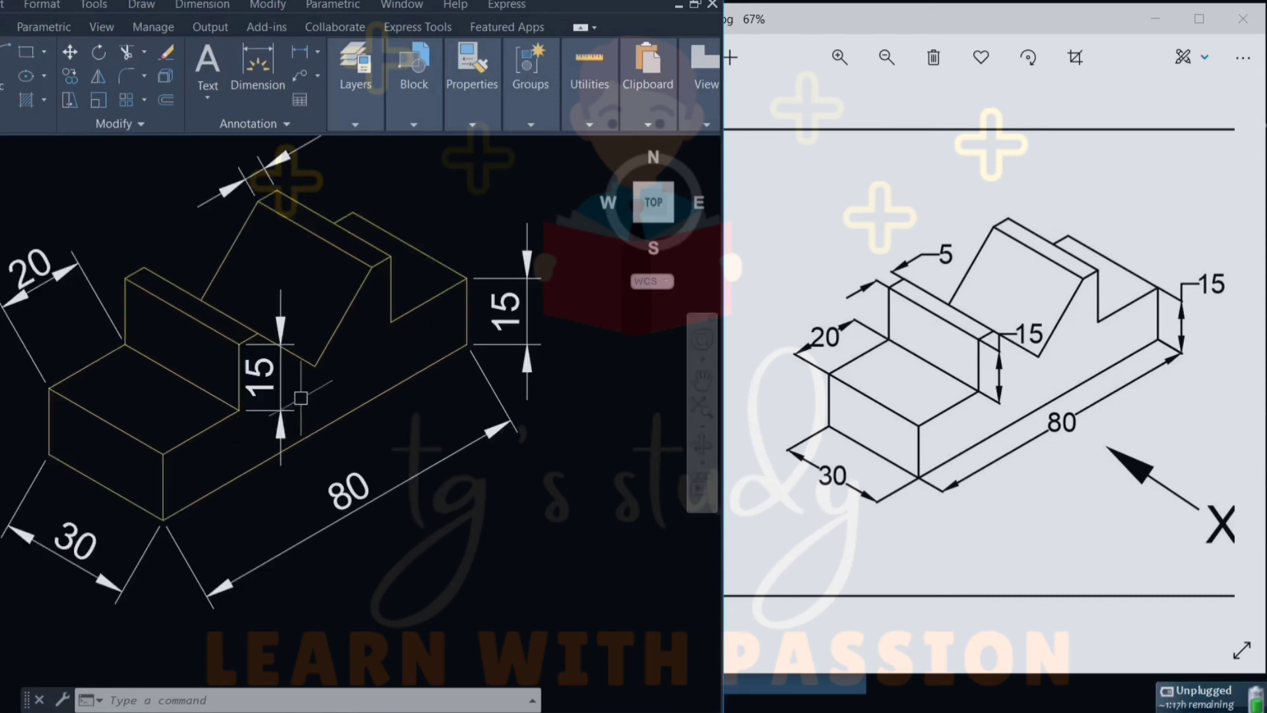
{"action": "scroll", "coordinate": [284, 445], "scroll_direction": "down", "scroll_amount": 3}
{"action": "key", "text": "Escape"}
{"action": "key", "text": "Escape"}
{"action": "key", "text": "Escape"}
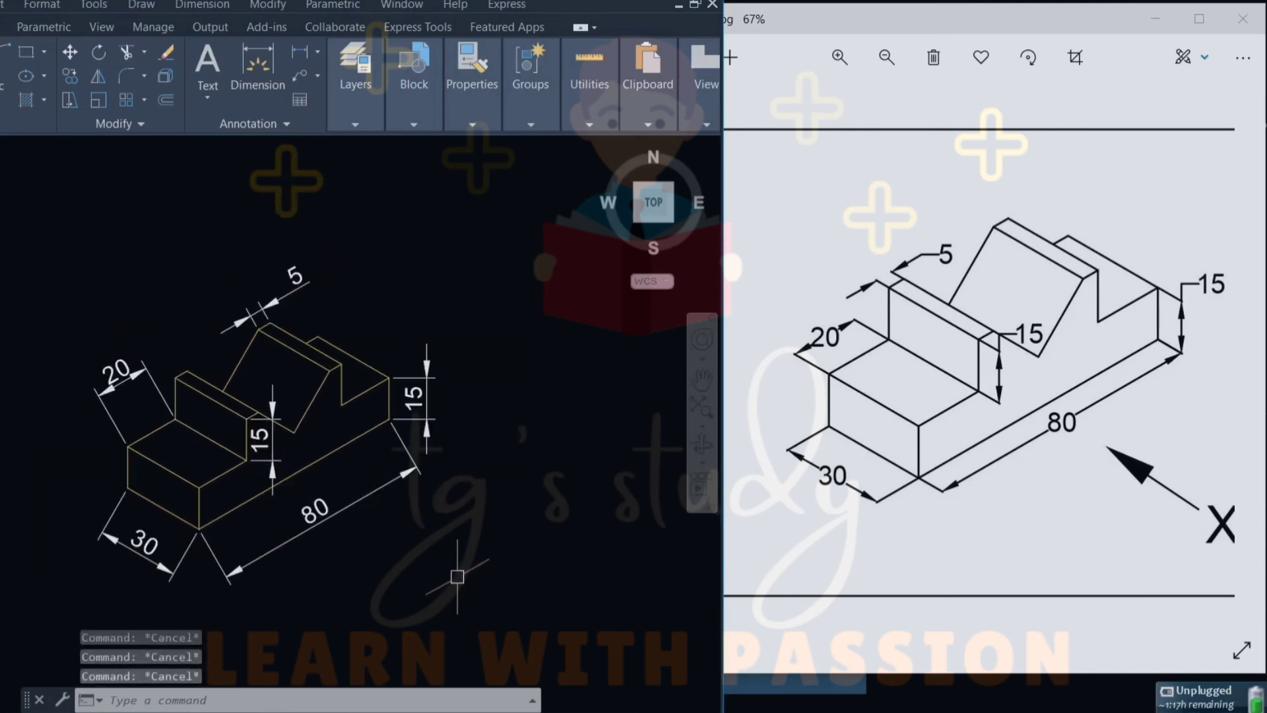
Maximize the drawing window, leaving no dimension-editing command running.
{"action": "type", "text": "dimedit"}
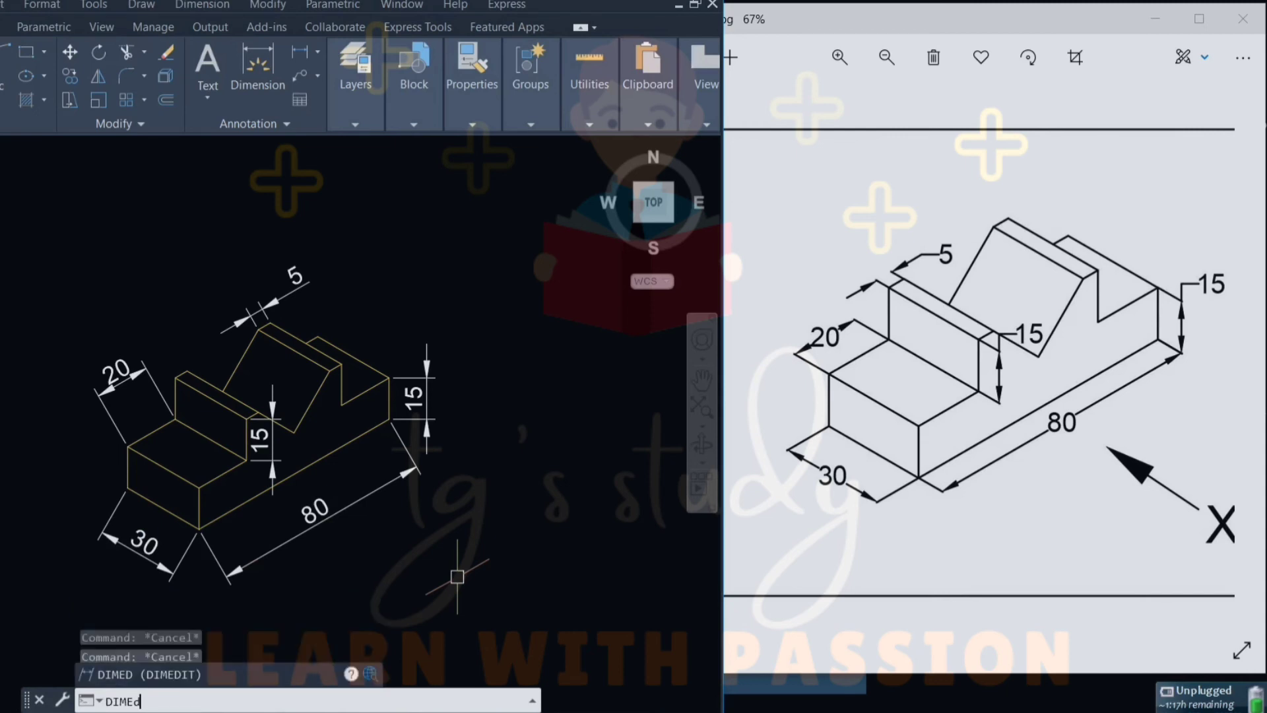
{"action": "key", "text": "Return"}
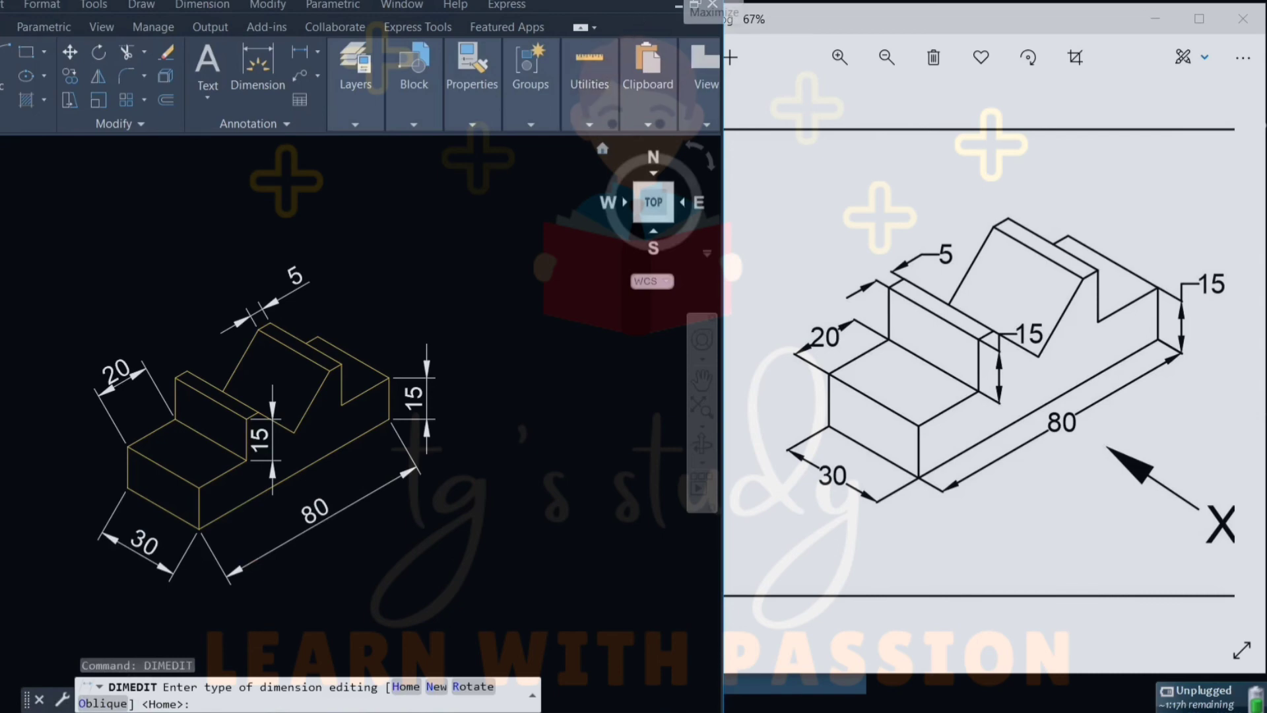
{"action": "left_click", "coordinate": [695, 4]}
{"action": "key", "text": "Escape"}
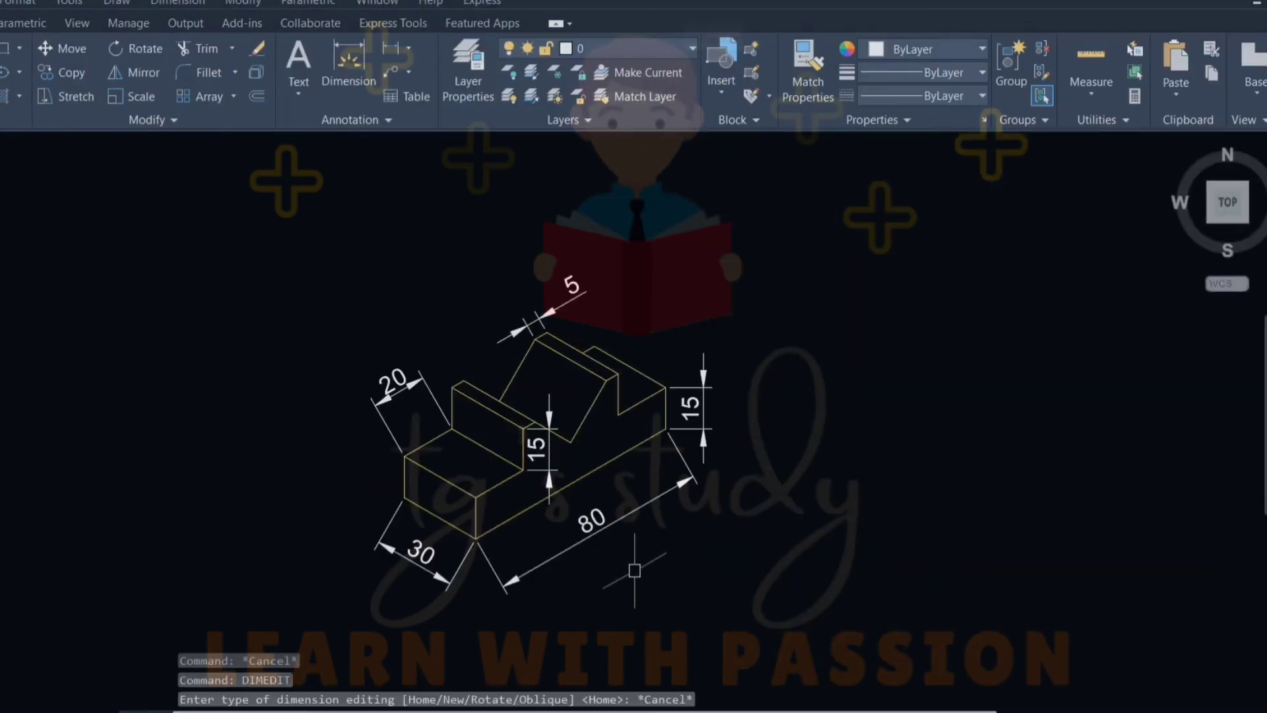
{"action": "scroll", "coordinate": [641, 568], "scroll_direction": "up", "scroll_amount": 3}
{"action": "scroll", "coordinate": [682, 503], "scroll_direction": "down", "scroll_amount": 3}
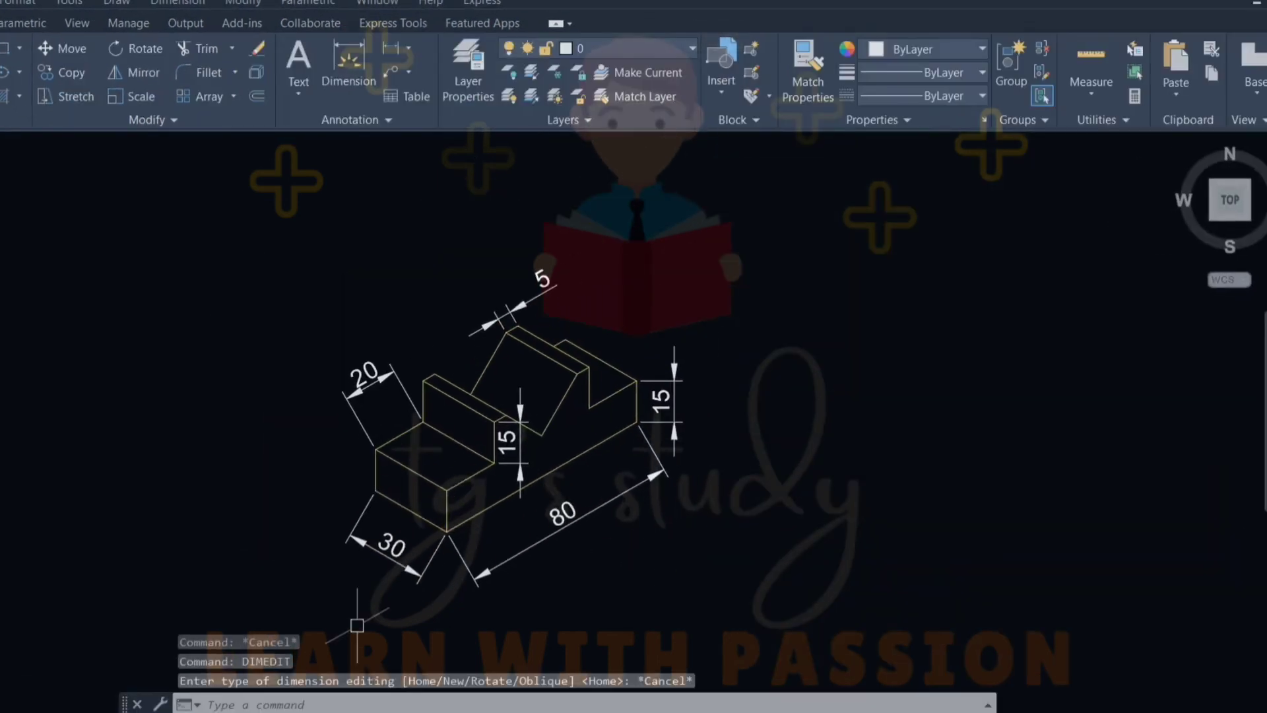
{"action": "key", "text": "Escape"}
{"action": "key", "text": "Escape"}
Oblique the 80, 20 and 5 dimensions with DIMEDIT, taking the angle from the two ends of the front end face's upper edge.
{"action": "type", "text": "di"}
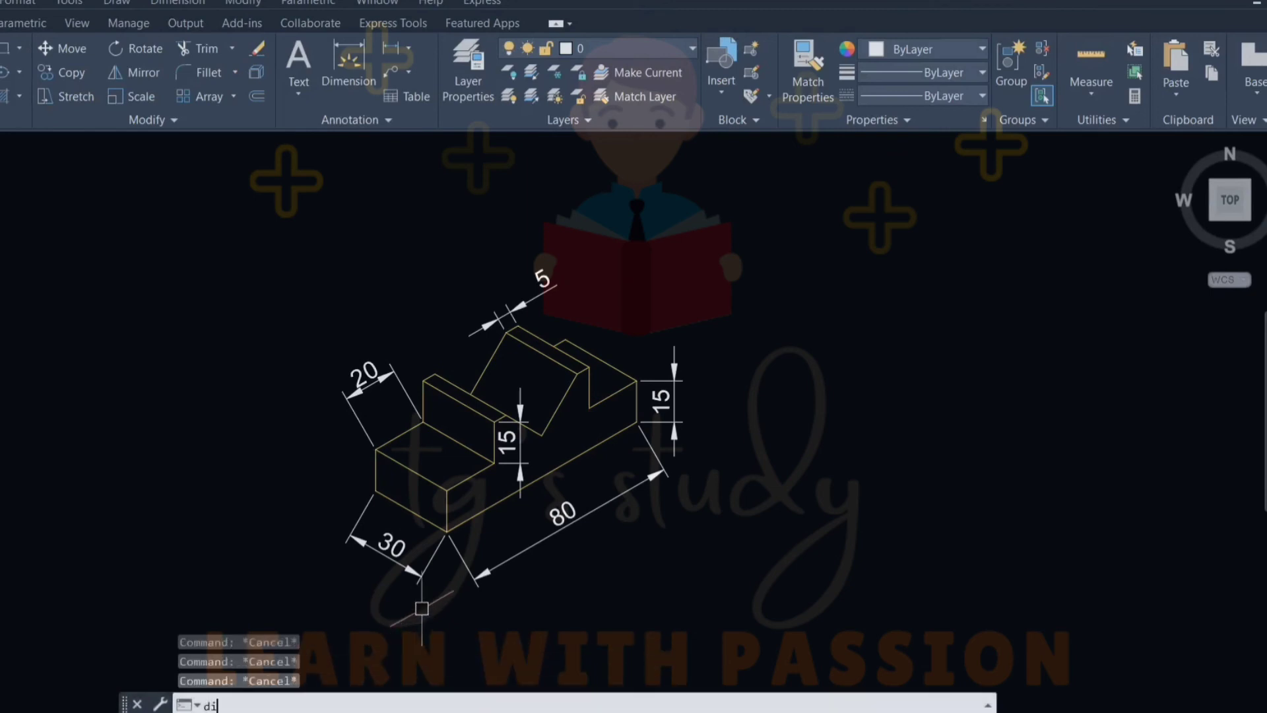
{"action": "type", "text": "medit"}
{"action": "key", "text": "Return"}
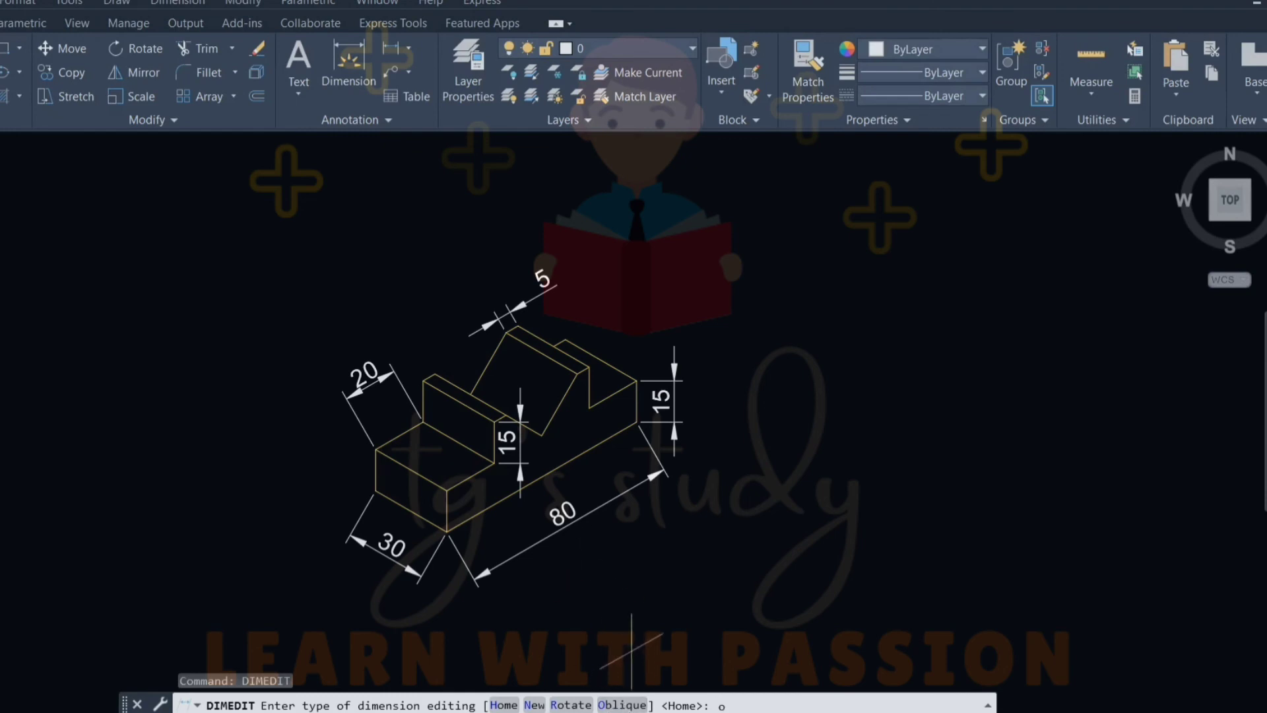
{"action": "type", "text": "o"}
{"action": "key", "text": "Return"}
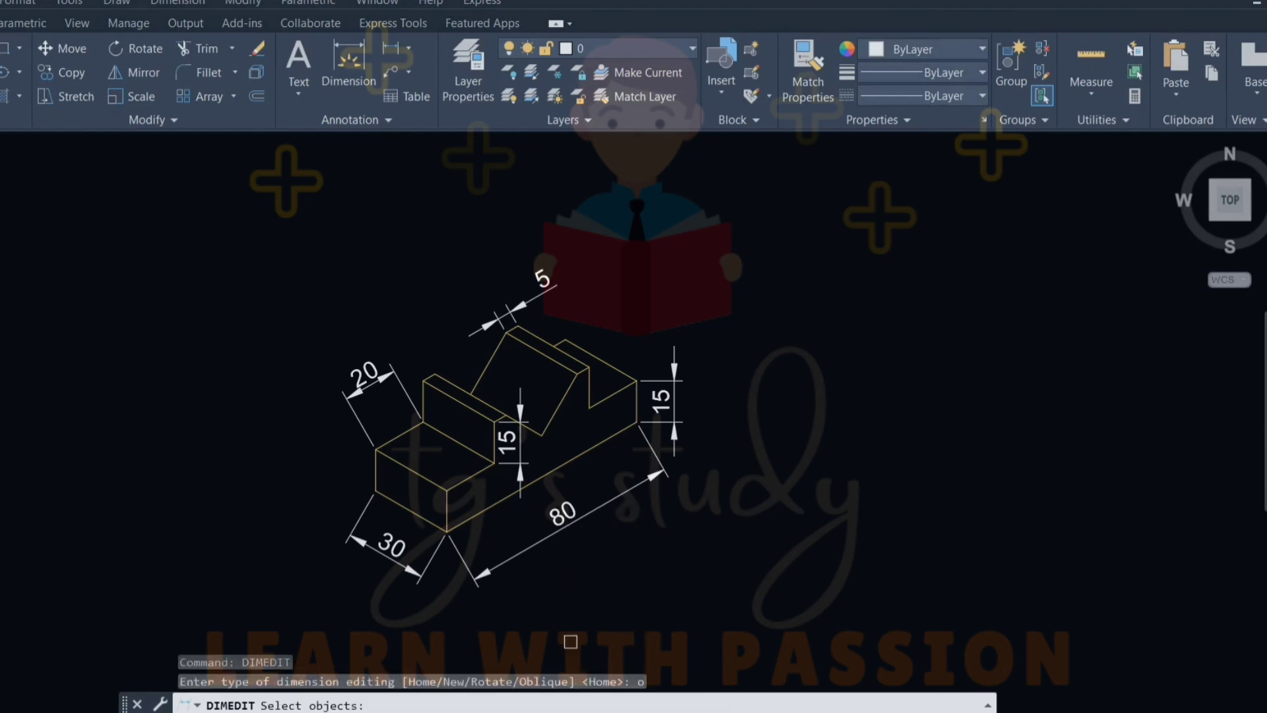
{"action": "left_click", "coordinate": [537, 542]}
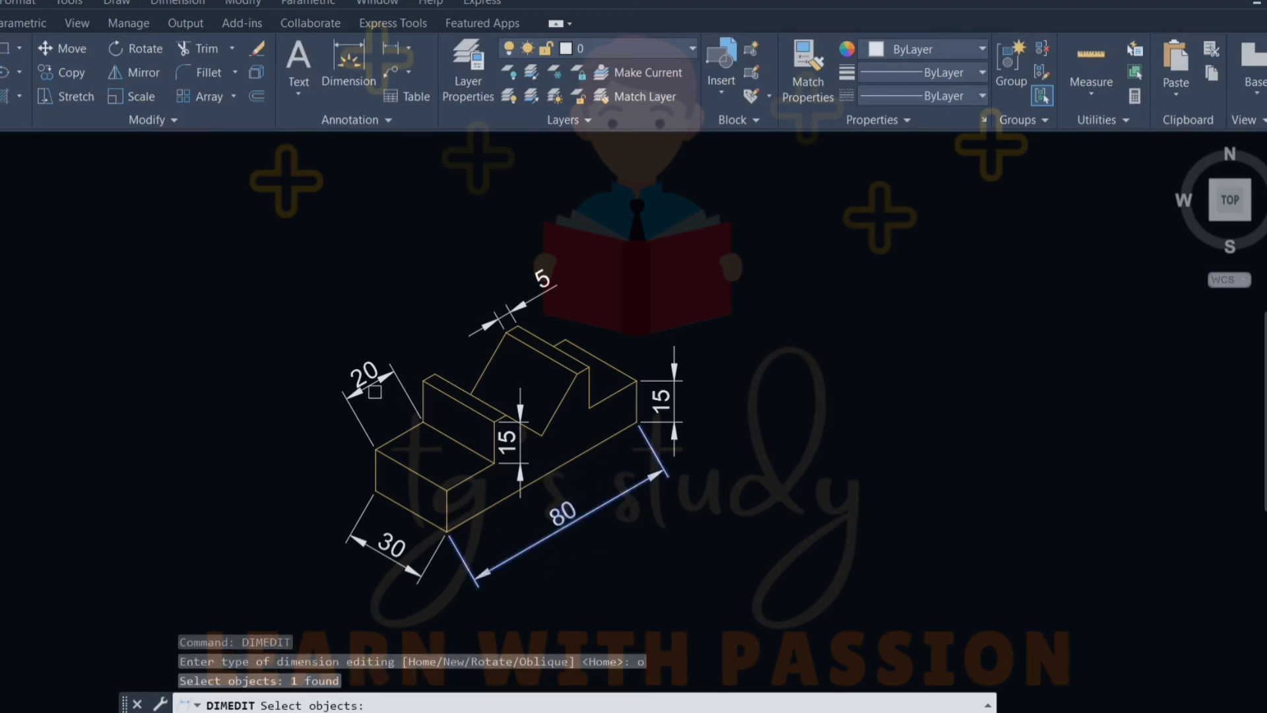
{"action": "left_click", "coordinate": [375, 392]}
{"action": "left_click", "coordinate": [541, 281]}
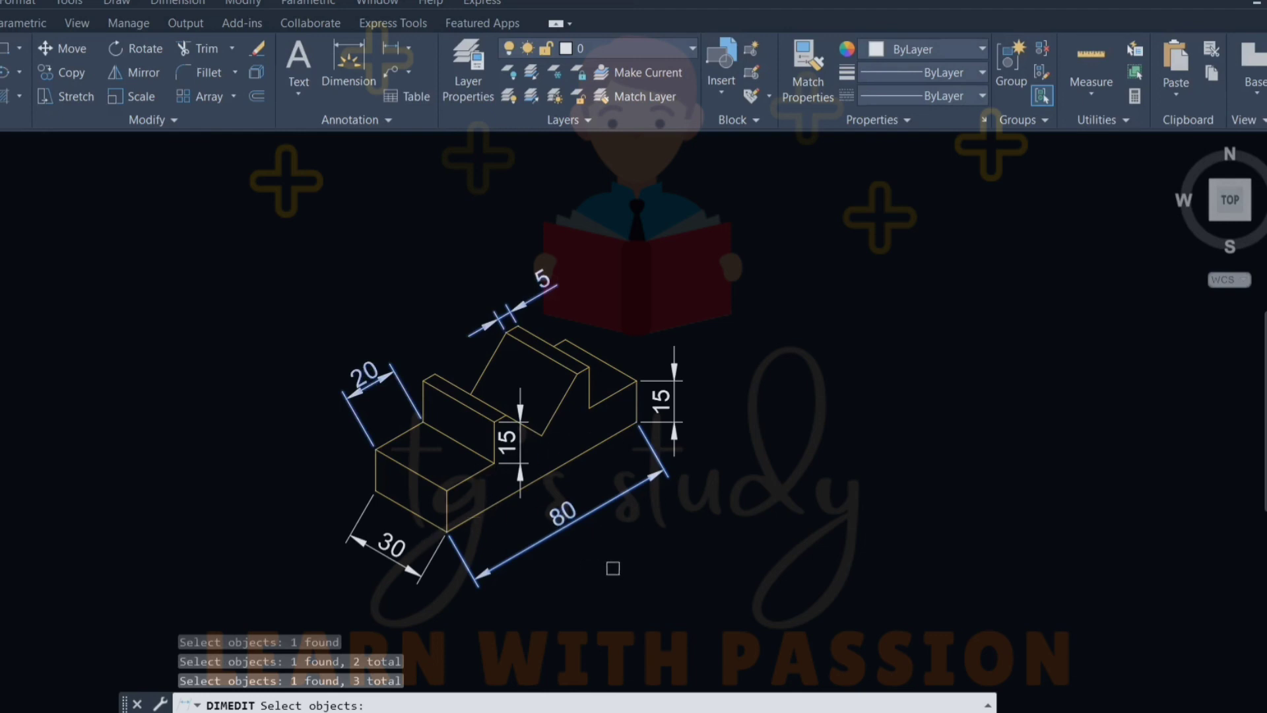
{"action": "key", "text": "Return"}
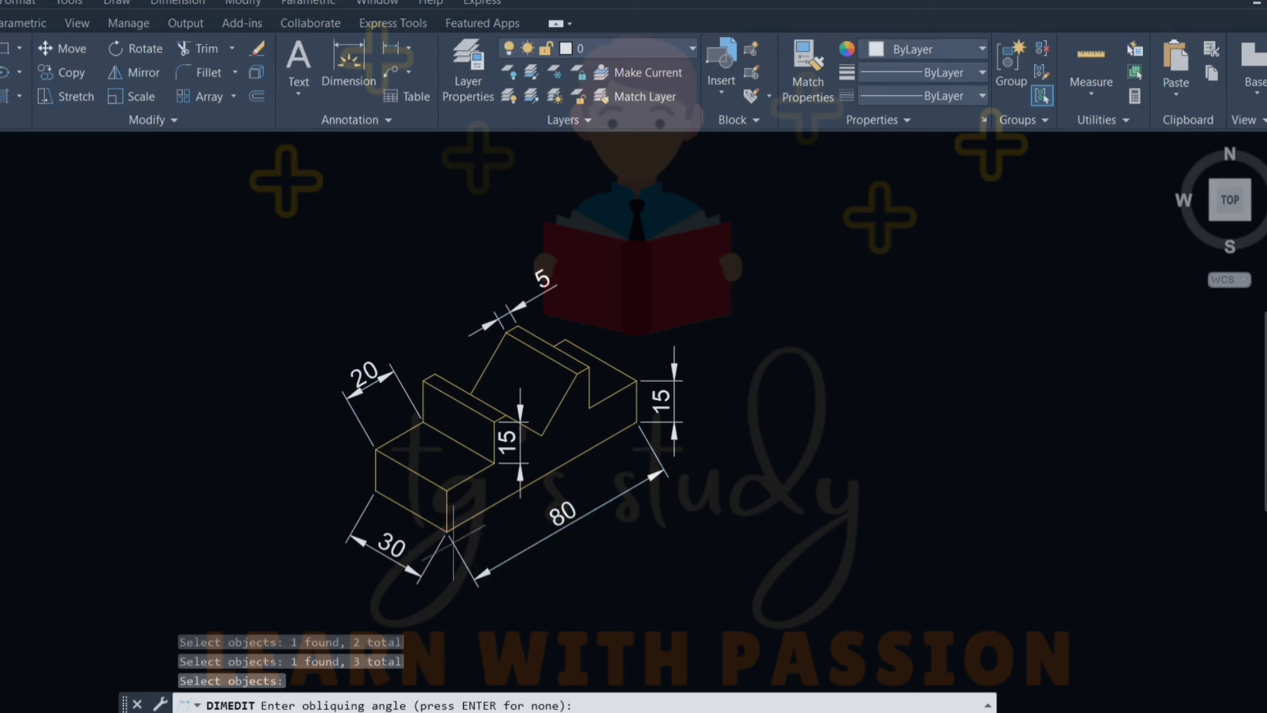
{"action": "left_click", "coordinate": [375, 450]}
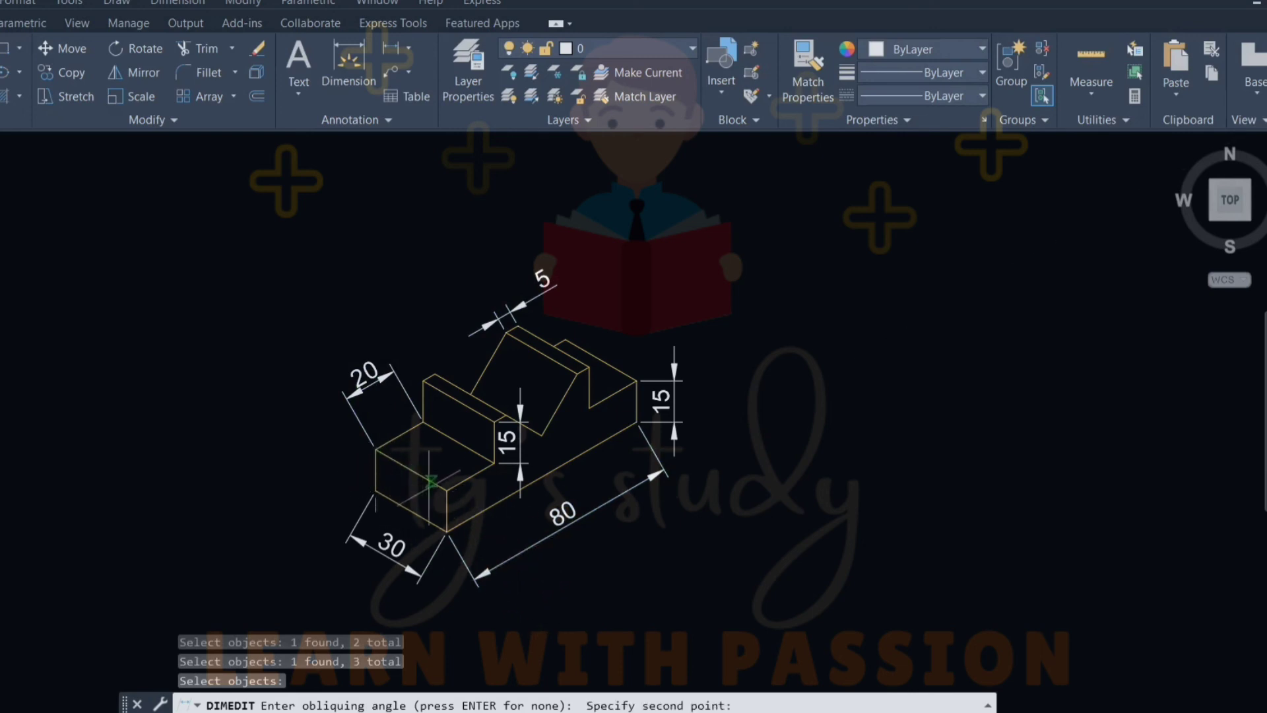
{"action": "left_click", "coordinate": [447, 489]}
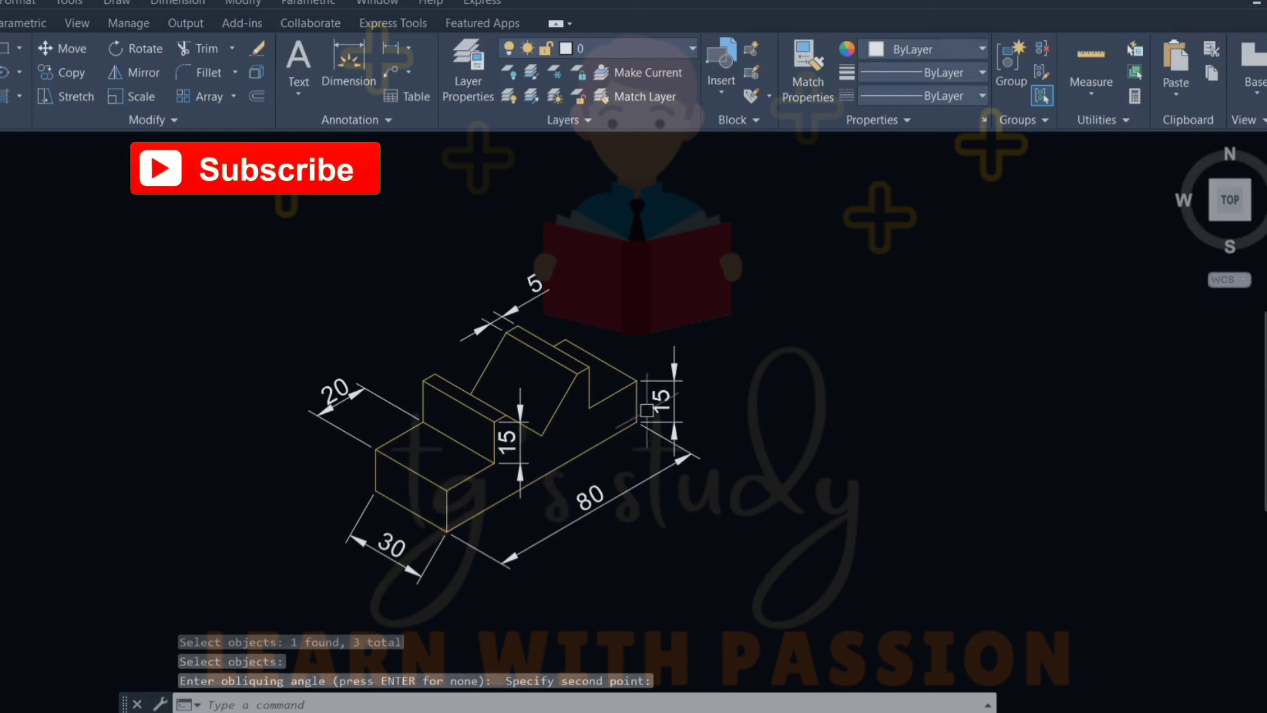
Oblique both vertical 15 dimensions, taking the angle from the two ends of the front step's long top edge.
{"action": "left_click", "coordinate": [663, 400]}
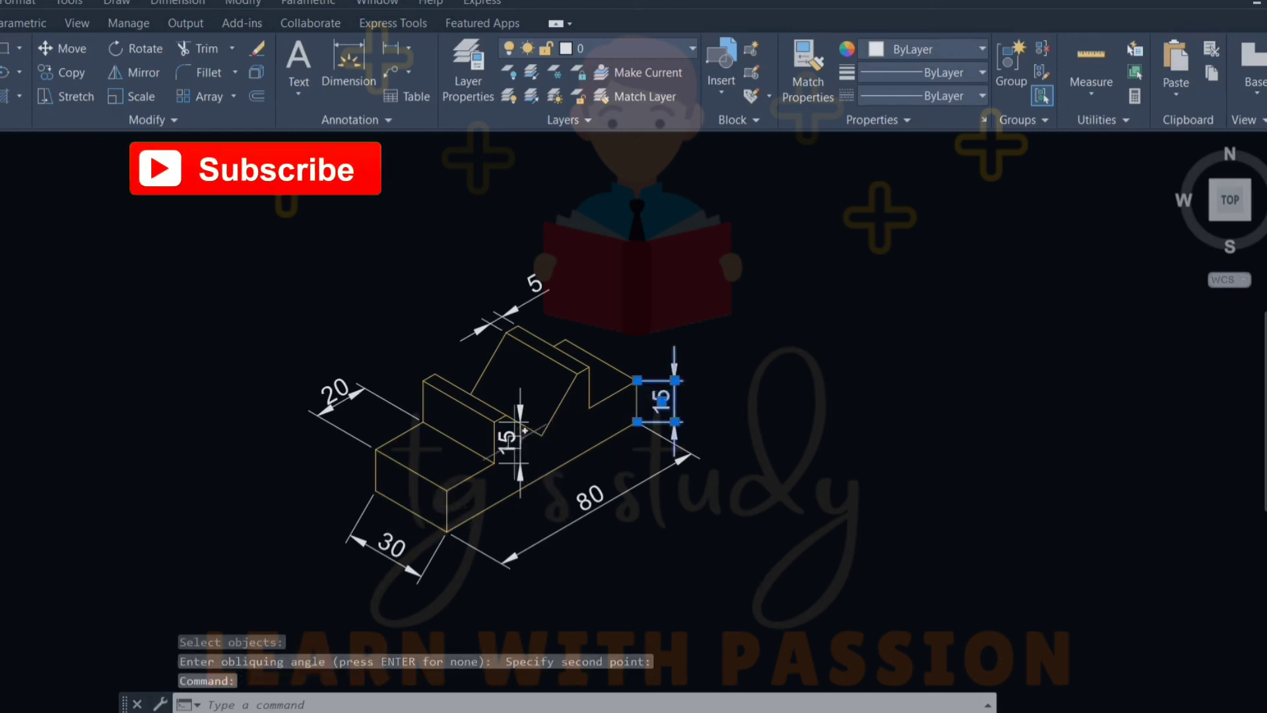
{"action": "left_click", "coordinate": [522, 436]}
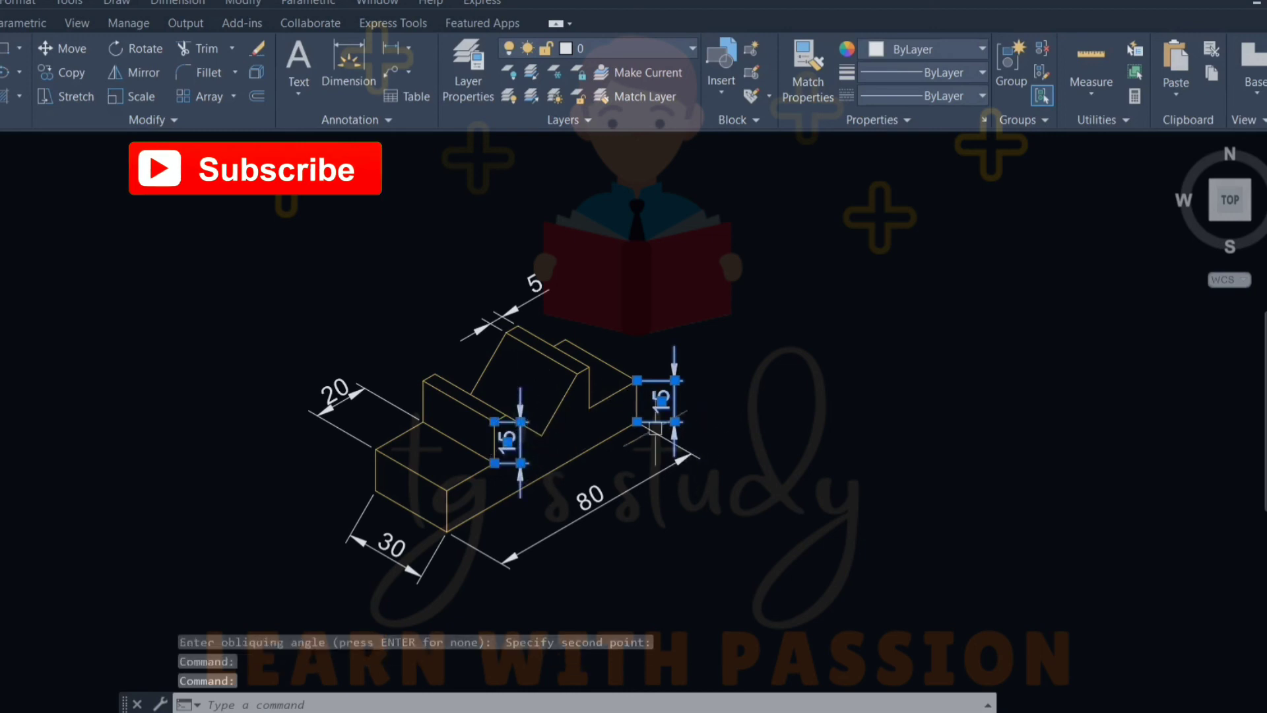
{"action": "key", "text": "Return"}
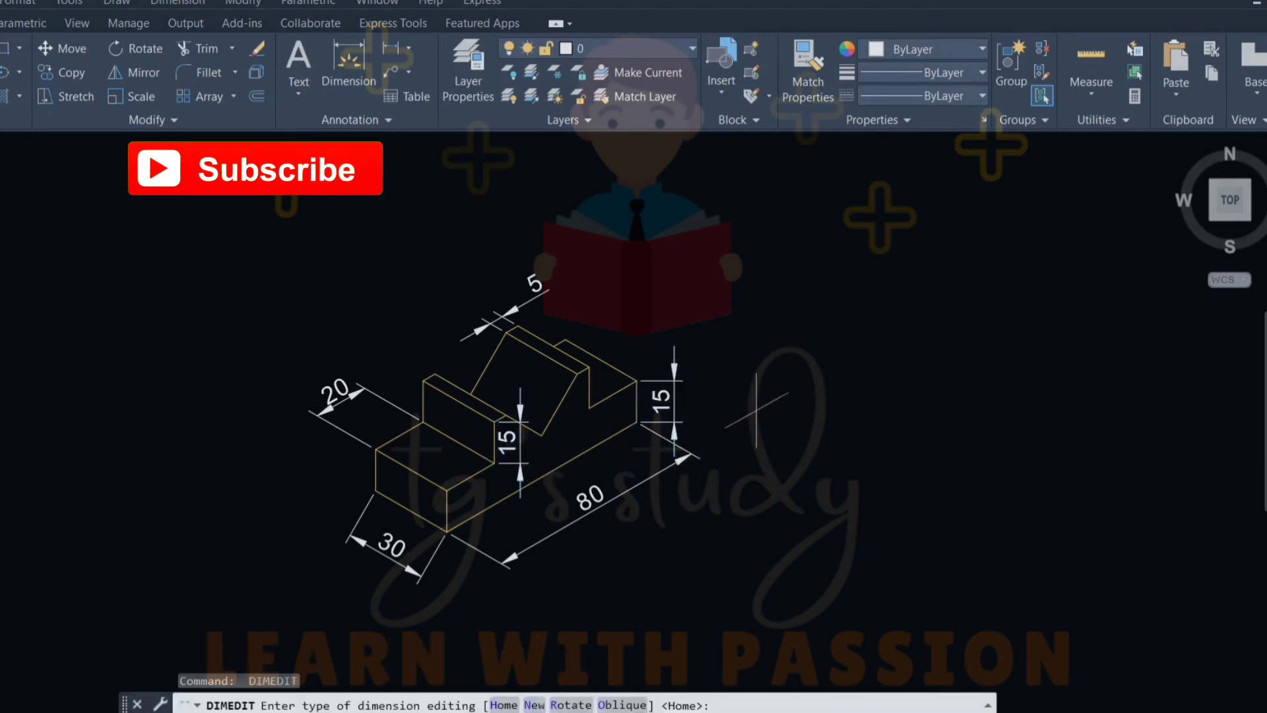
{"action": "type", "text": "o"}
{"action": "key", "text": "Return"}
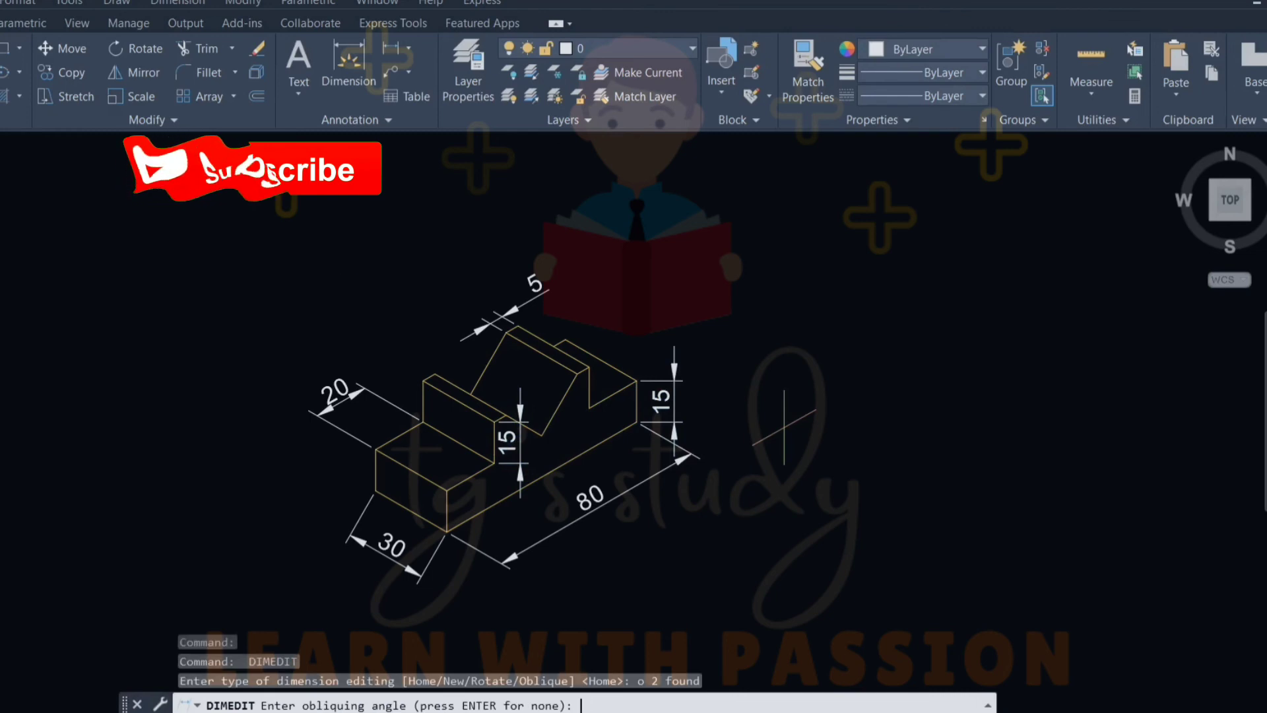
{"action": "scroll", "coordinate": [542, 436], "scroll_direction": "up", "scroll_amount": 2}
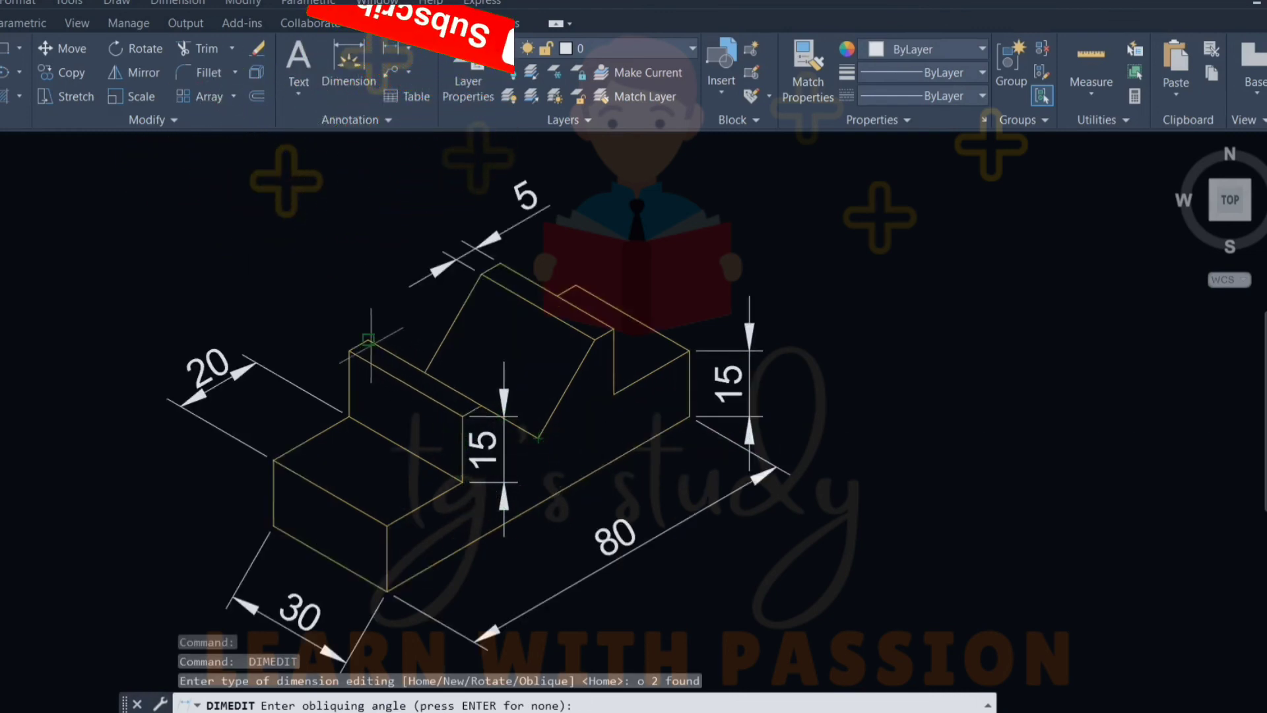
{"action": "left_click", "coordinate": [349, 351]}
{"action": "left_click", "coordinate": [462, 416]}
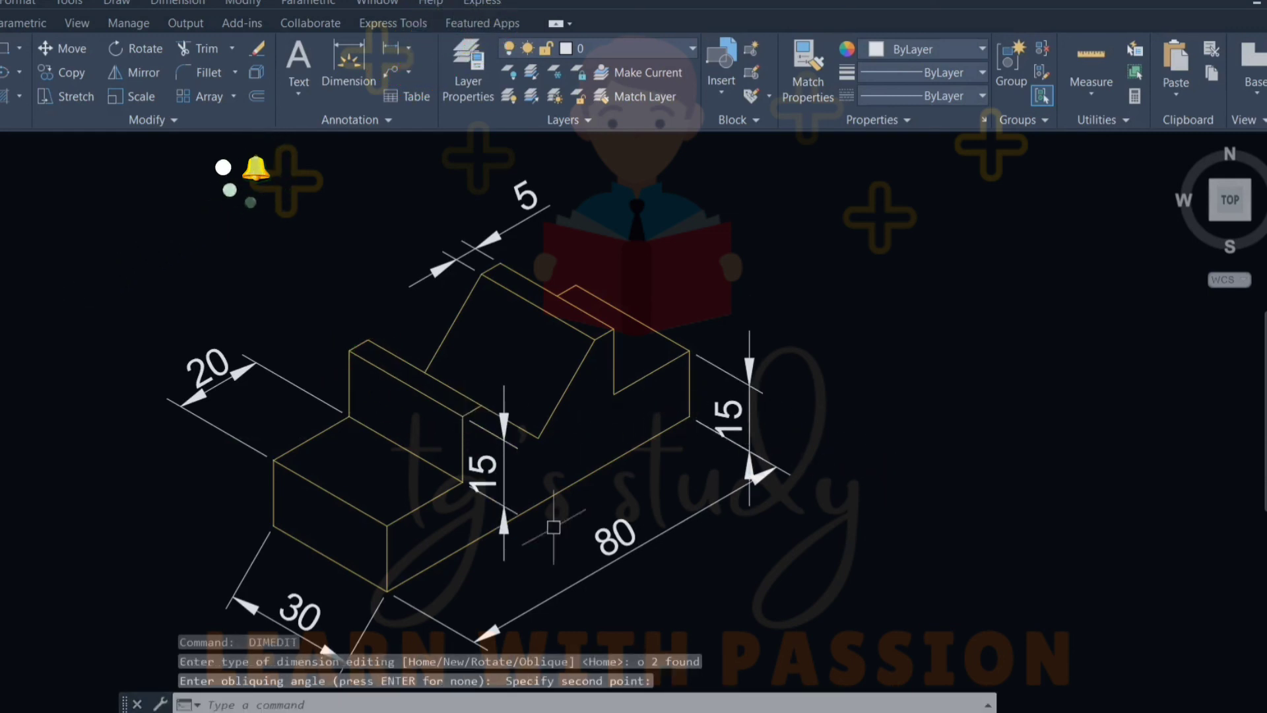
{"action": "scroll", "coordinate": [462, 548], "scroll_direction": "down", "scroll_amount": 2}
Oblique the 30 dimension, taking the angle from the near side edge of the low front ledge.
{"action": "key", "text": "Return"}
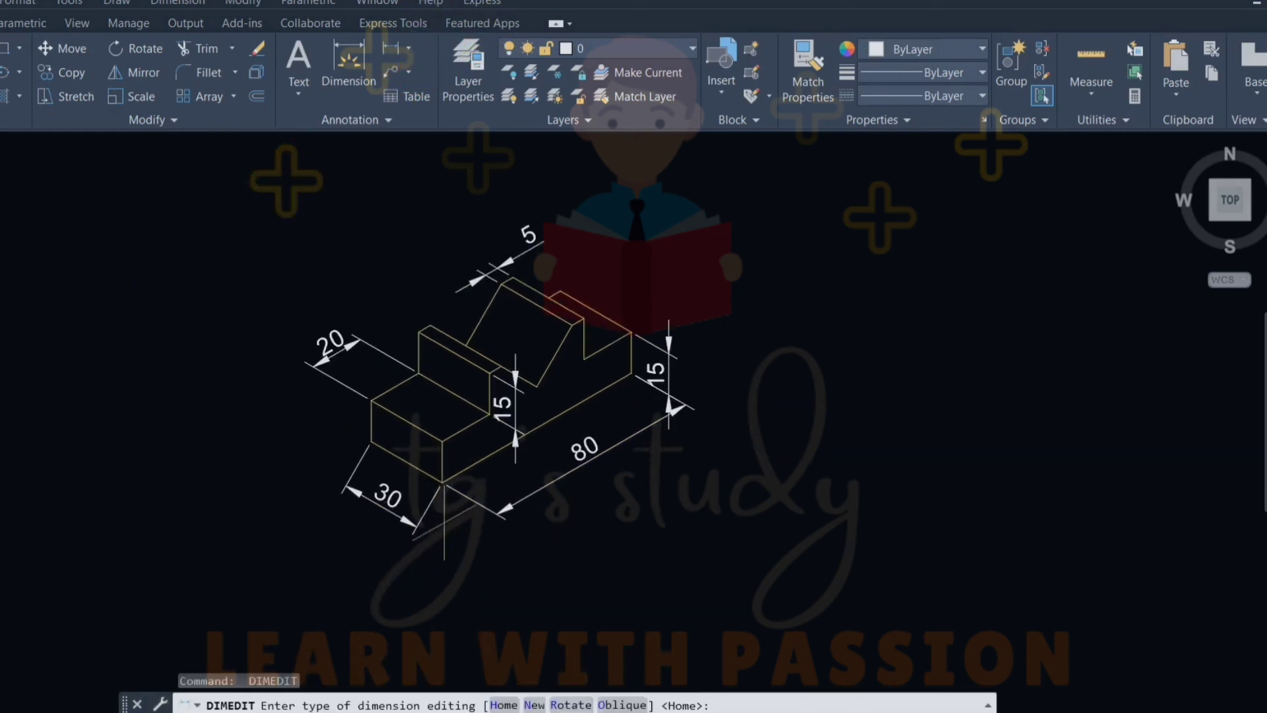
{"action": "type", "text": "o"}
{"action": "key", "text": "Return"}
{"action": "left_click", "coordinate": [418, 526]}
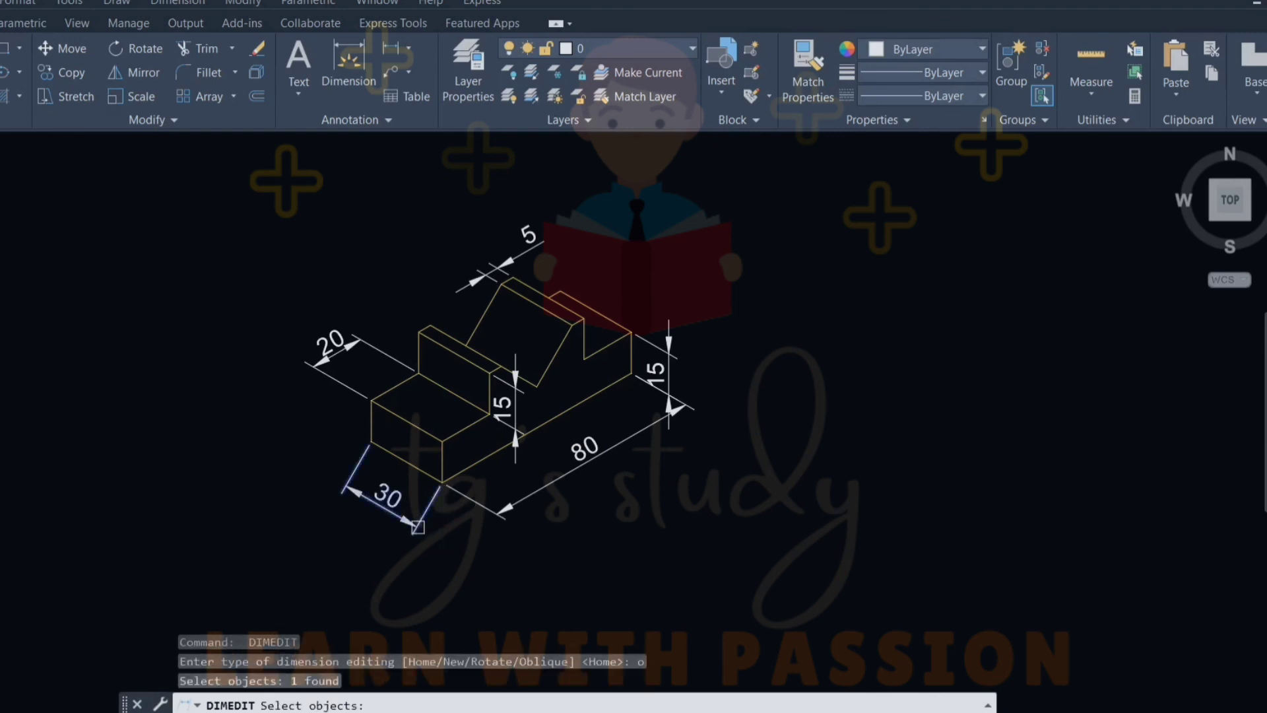
{"action": "key", "text": "Return"}
{"action": "scroll", "coordinate": [418, 453], "scroll_direction": "up", "scroll_amount": 4}
{"action": "left_click", "coordinate": [418, 453]}
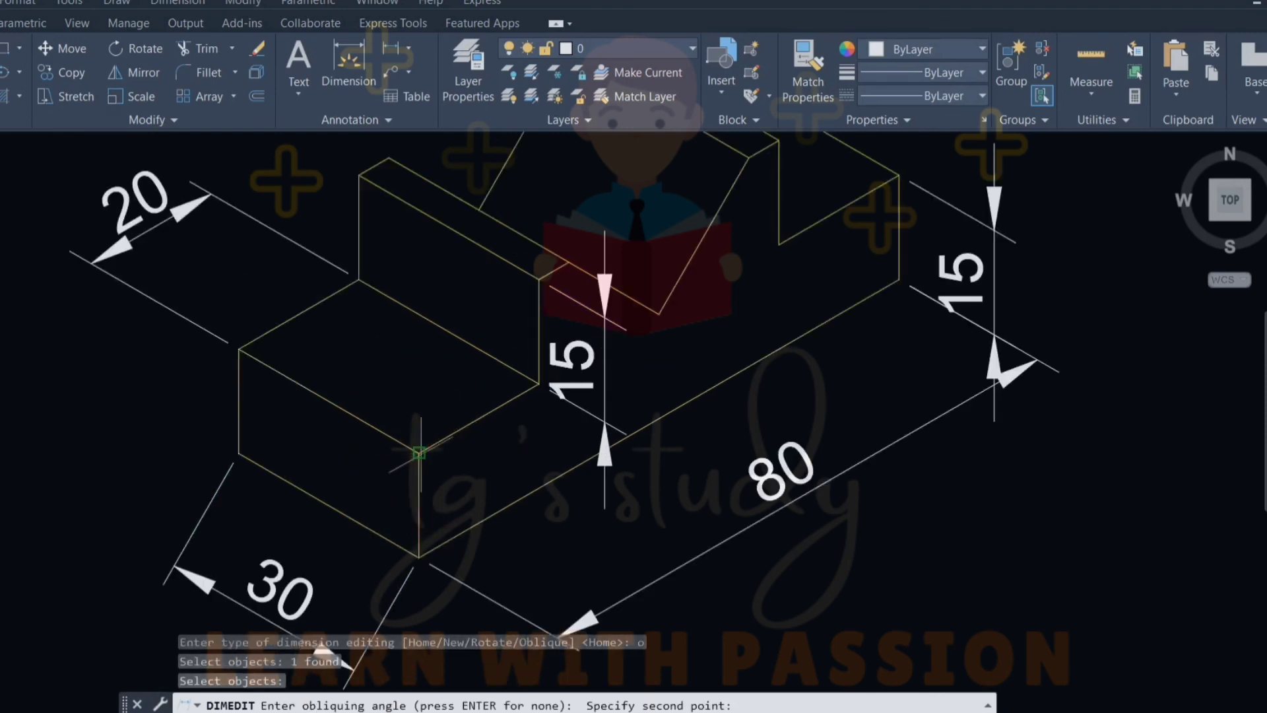
{"action": "left_click", "coordinate": [538, 370]}
{"action": "scroll", "coordinate": [491, 376], "scroll_direction": "down", "scroll_amount": 4}
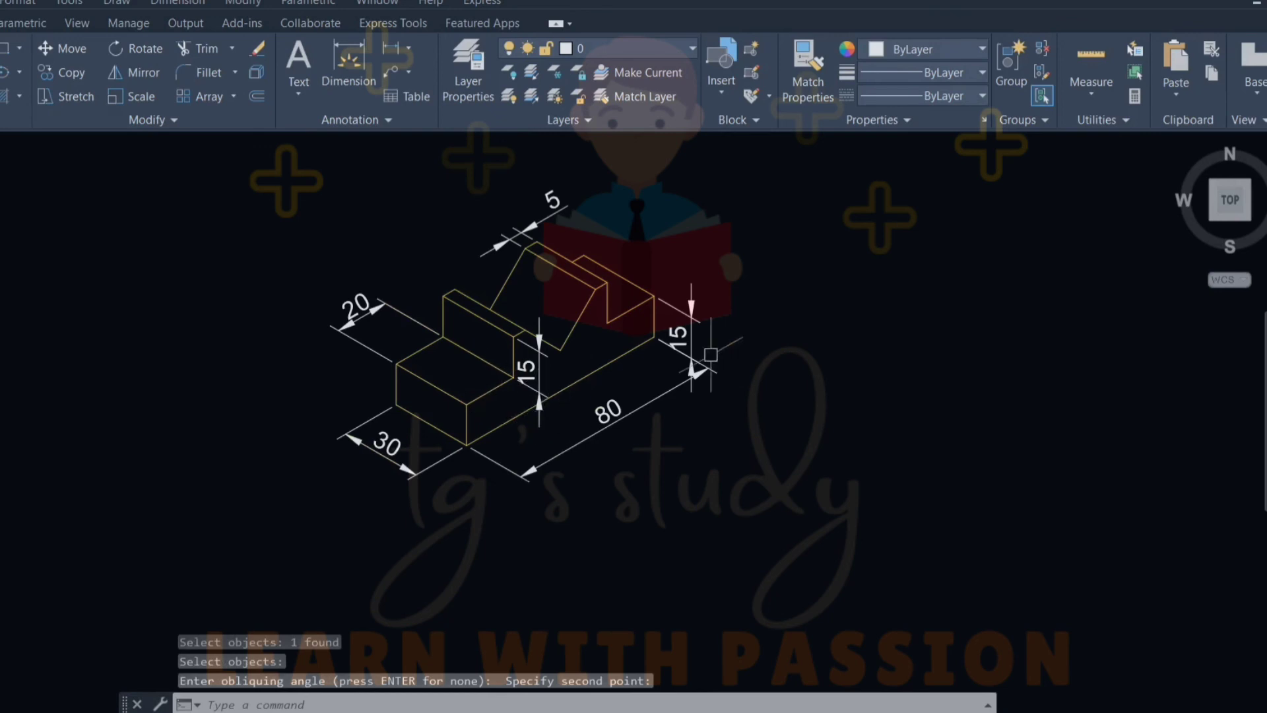
Restore the drawing window to its smaller size beside the reference image to compare the dimensioned block.
{"action": "key", "text": "Escape"}
{"action": "scroll", "coordinate": [660, 422], "scroll_direction": "up", "scroll_amount": 2}
{"action": "middle_click_drag", "start_coordinate": [613, 386], "coordinate": [656, 480]}
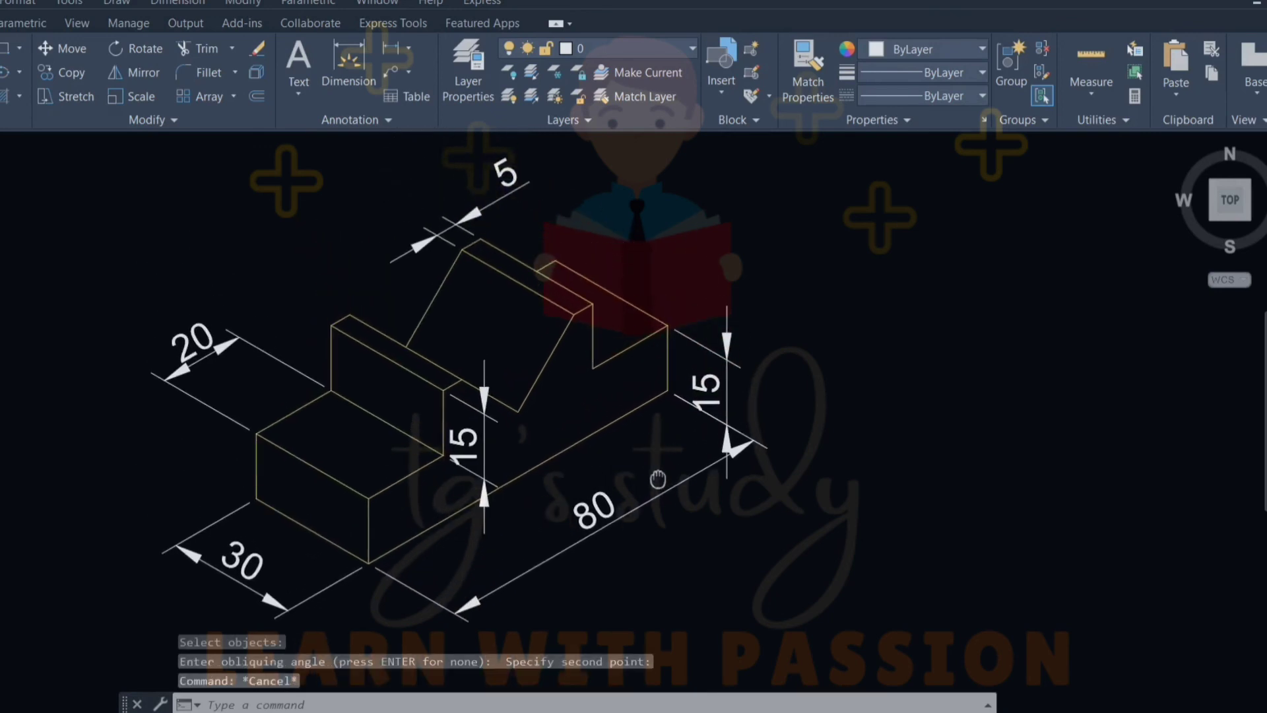
{"action": "key", "text": "Escape"}
{"action": "key", "text": "Escape"}
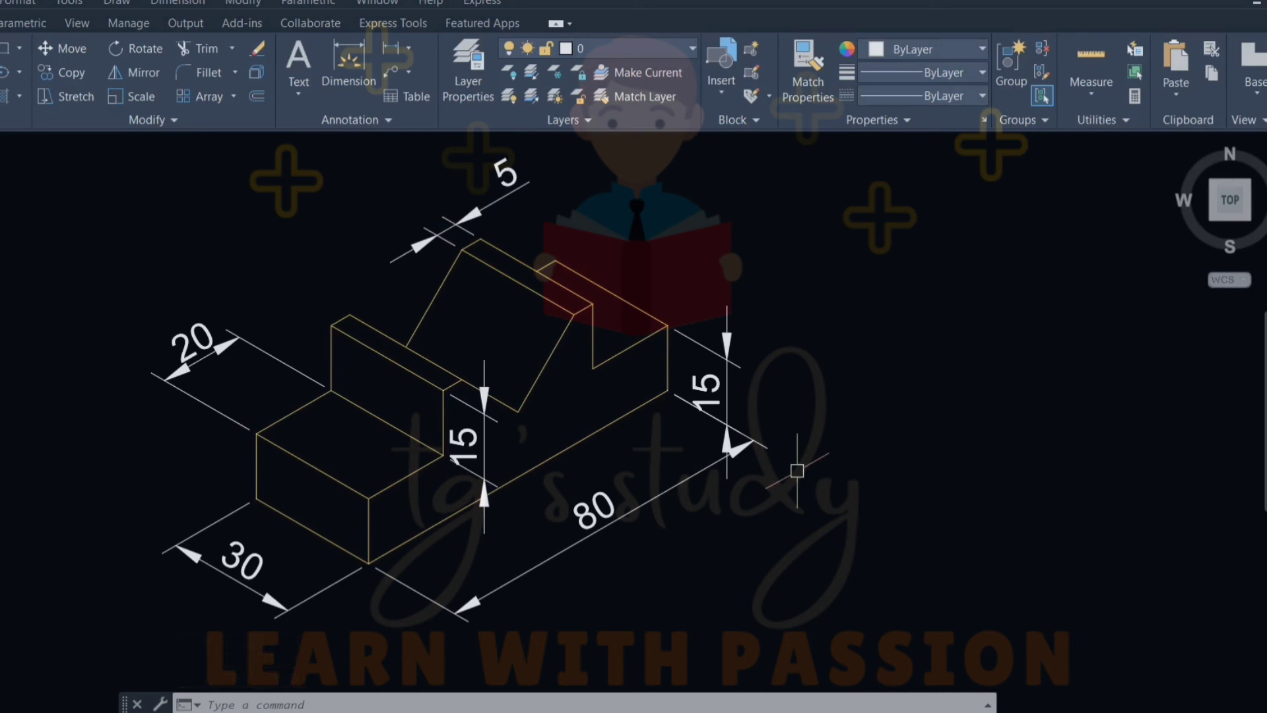
{"action": "left_click", "coordinate": [1241, 1]}
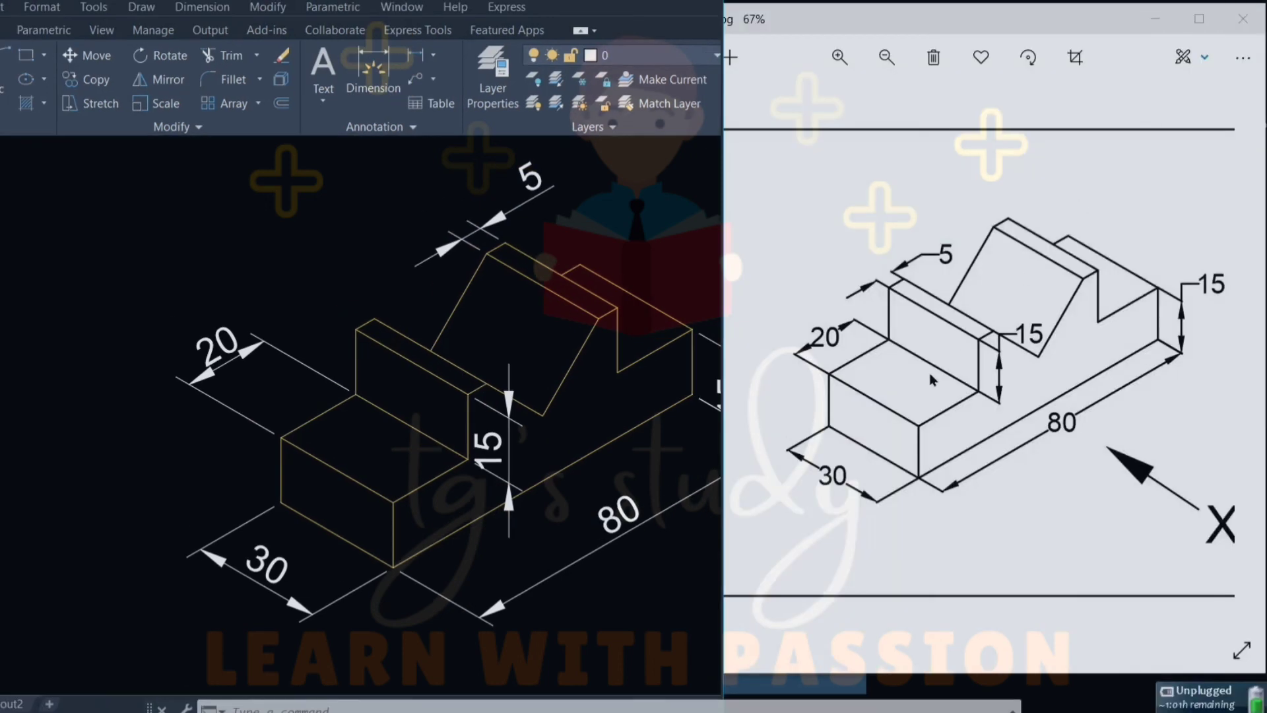
{"action": "middle_click_drag", "start_coordinate": [445, 450], "coordinate": [519, 451]}
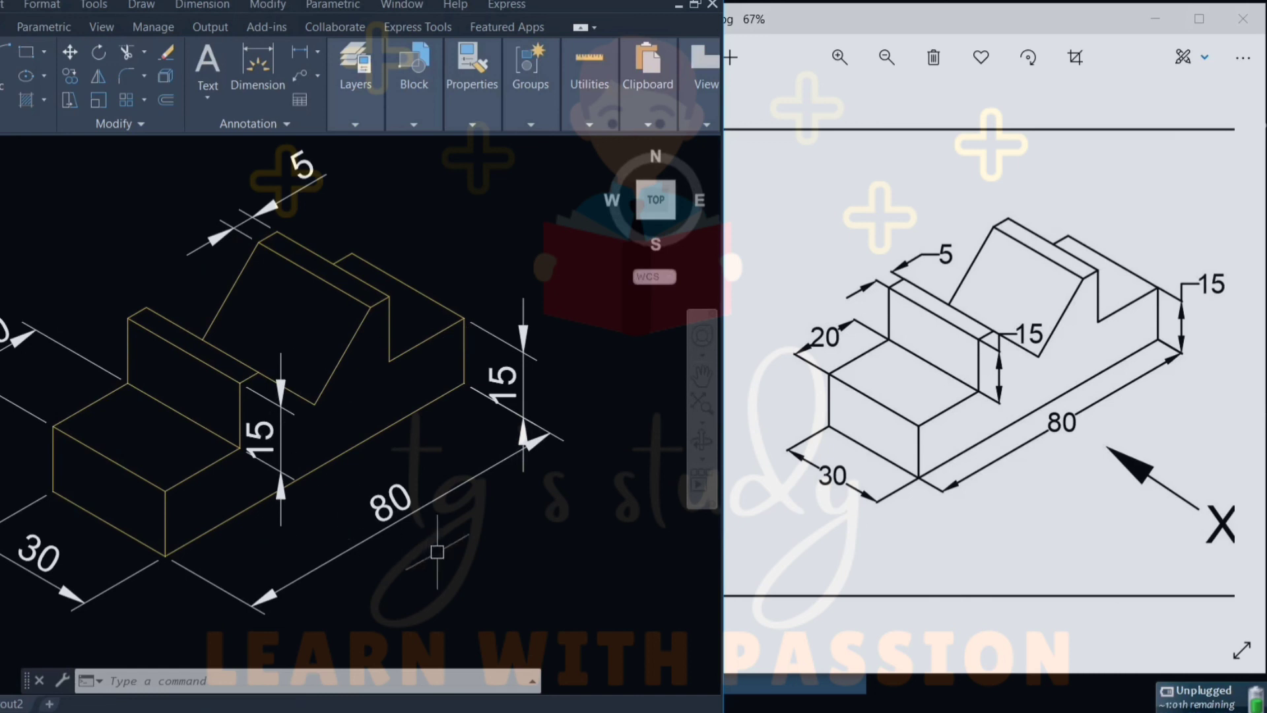